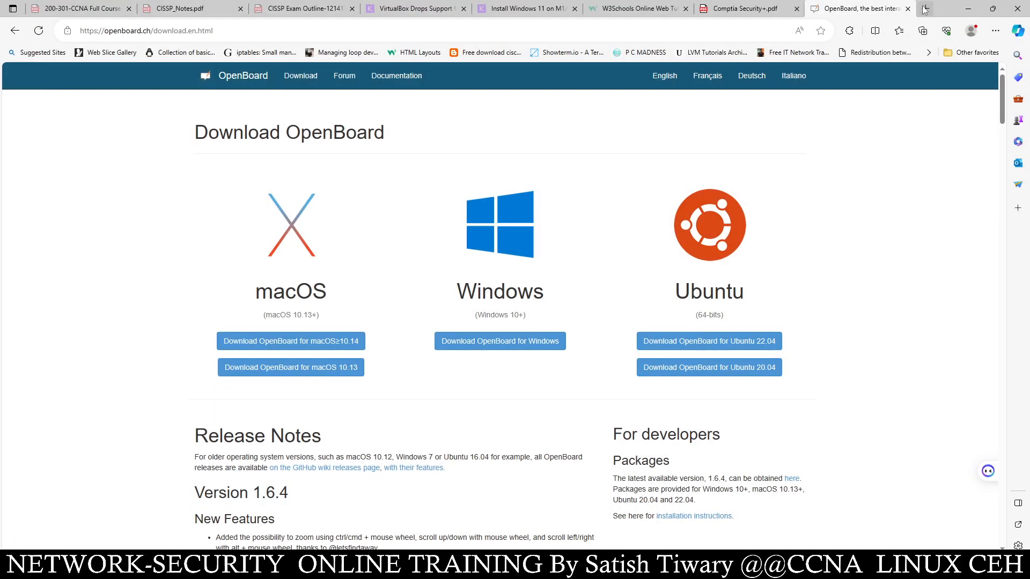
- Search Bing for 'whonix' in a new tab and briefly view the result's site info panel
click(925, 9)
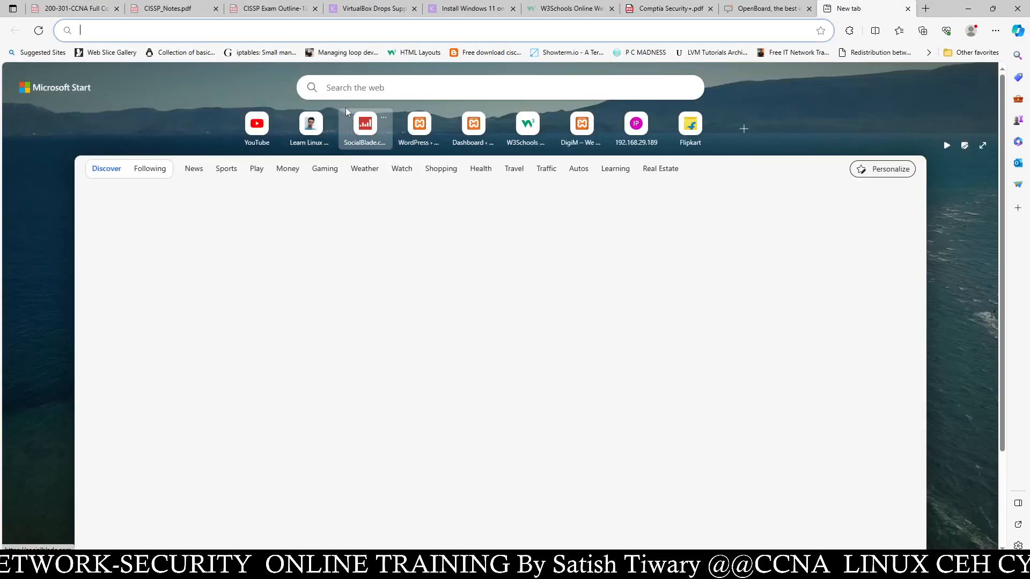
click(346, 90)
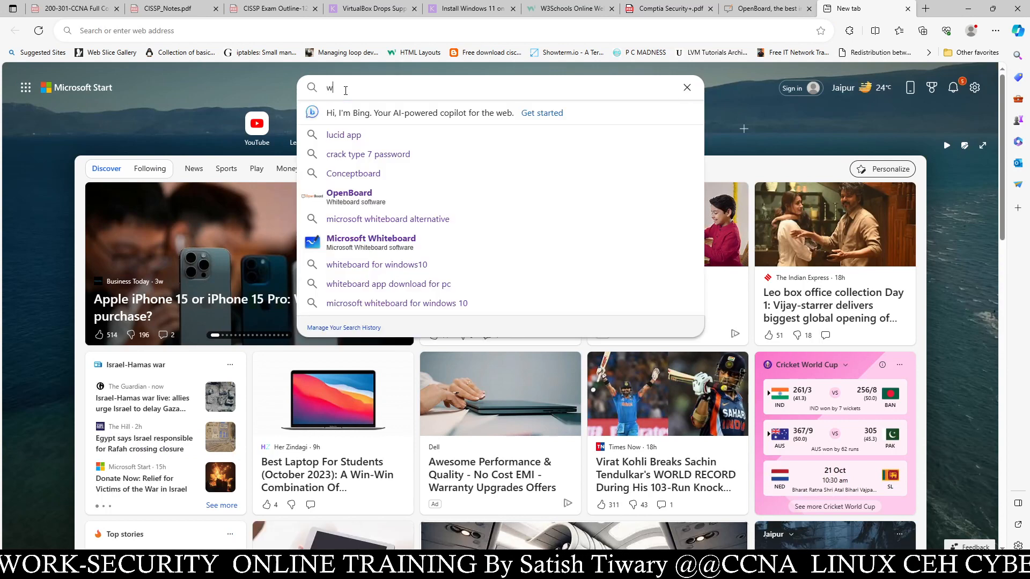
text(whonix)
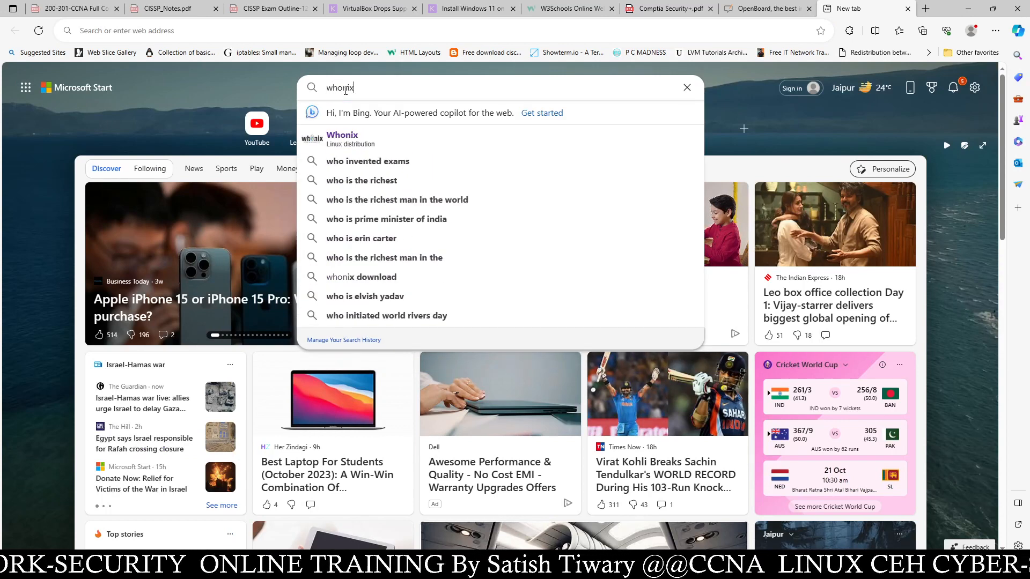
key(Return)
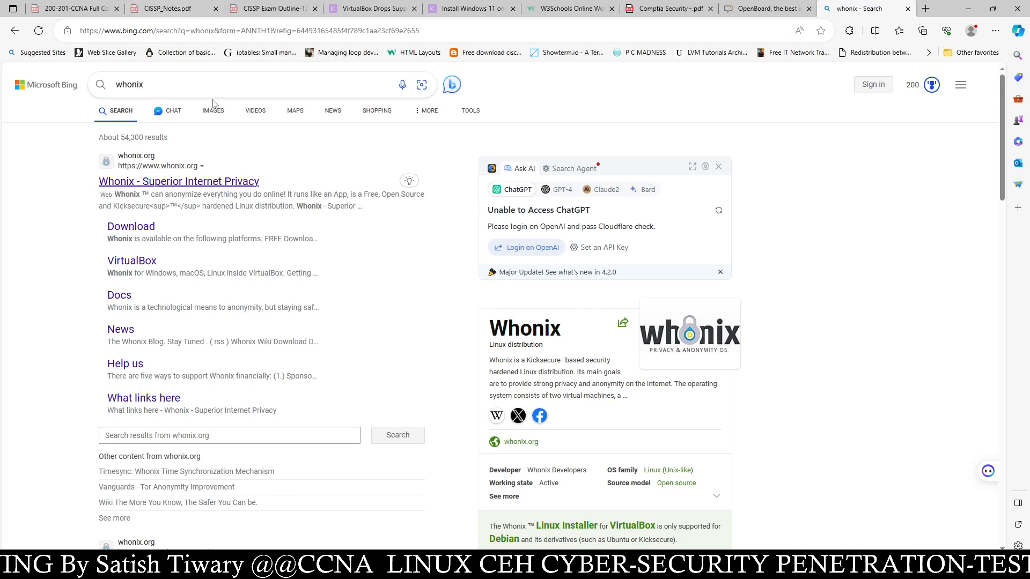
click(409, 180)
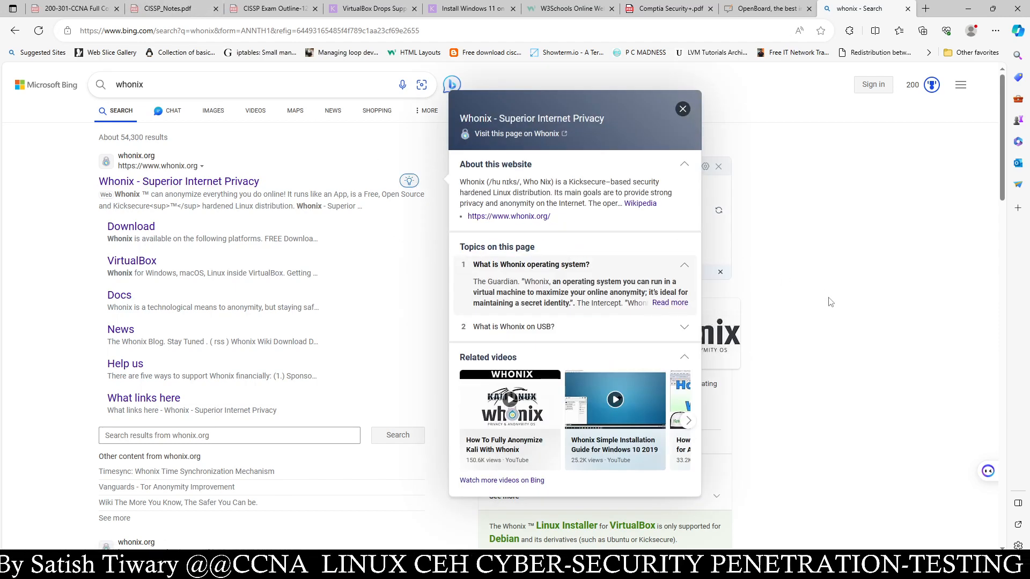
click(829, 302)
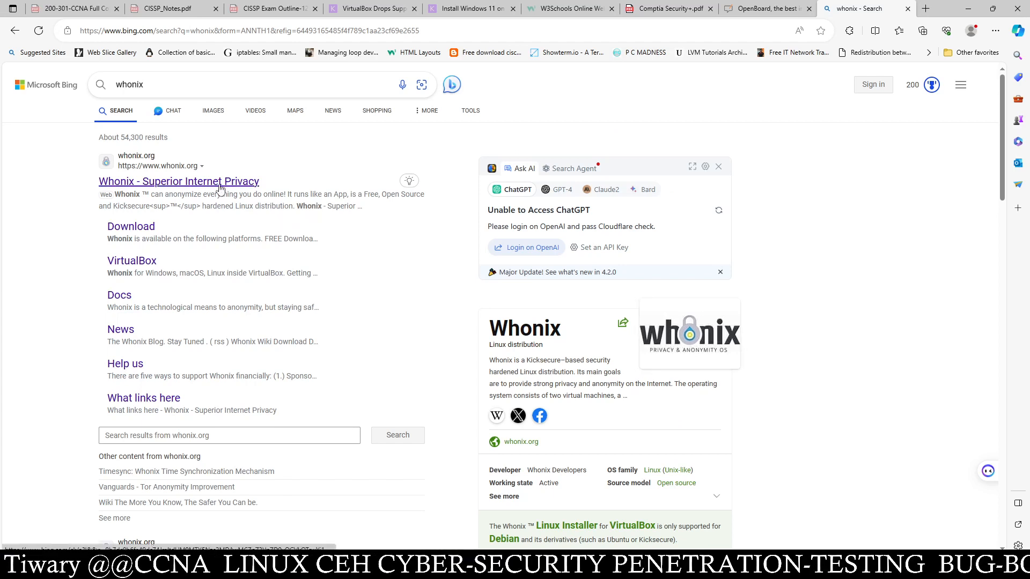
- Open the 'Whonix - Superior Internet Privacy' homepage, scroll through it, then minimize Edge
click(139, 182)
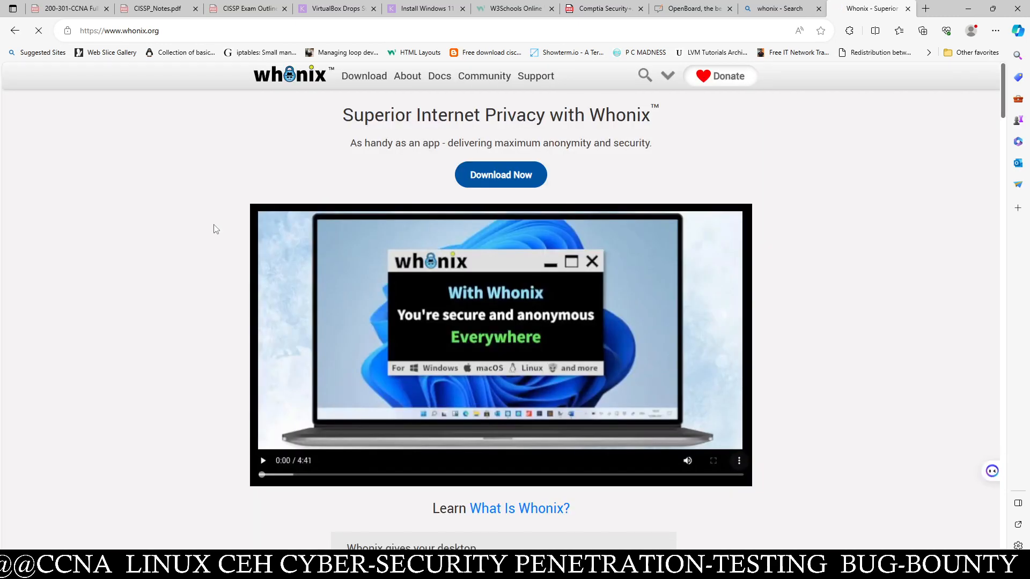
scroll(247, 250, down, 10)
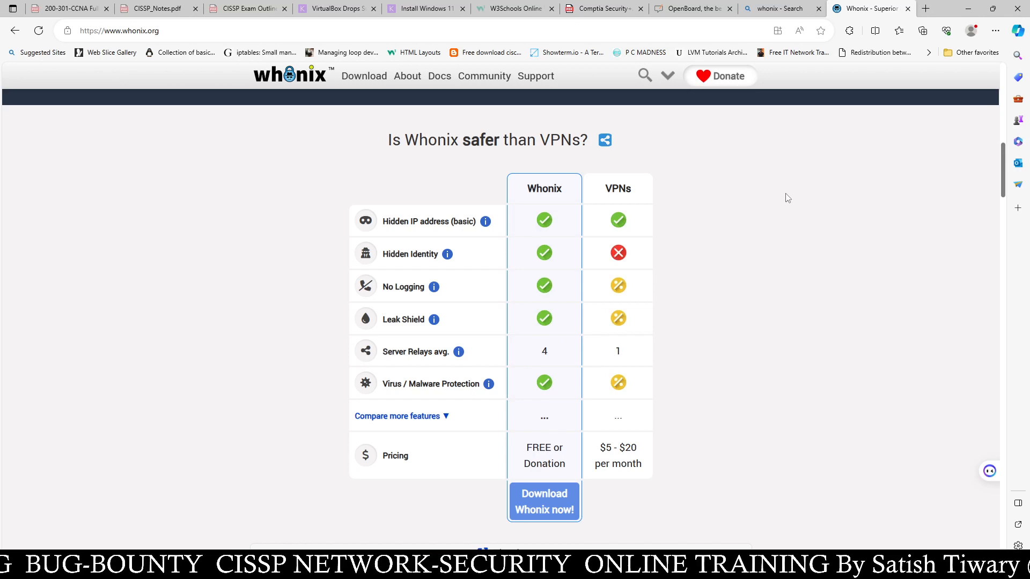
scroll(745, 210, down, 7)
scroll(744, 210, down, 10)
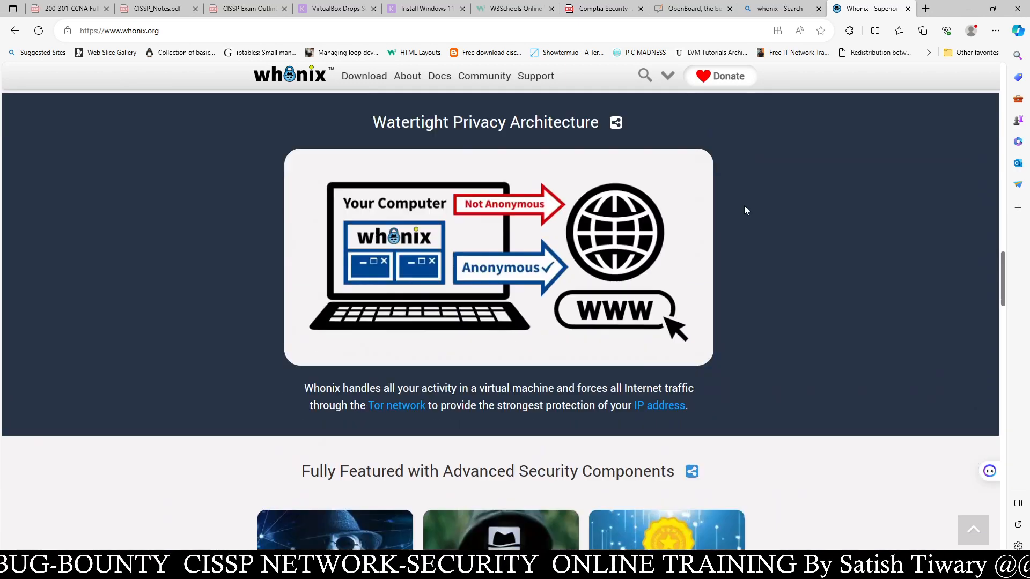
scroll(744, 210, up, 5)
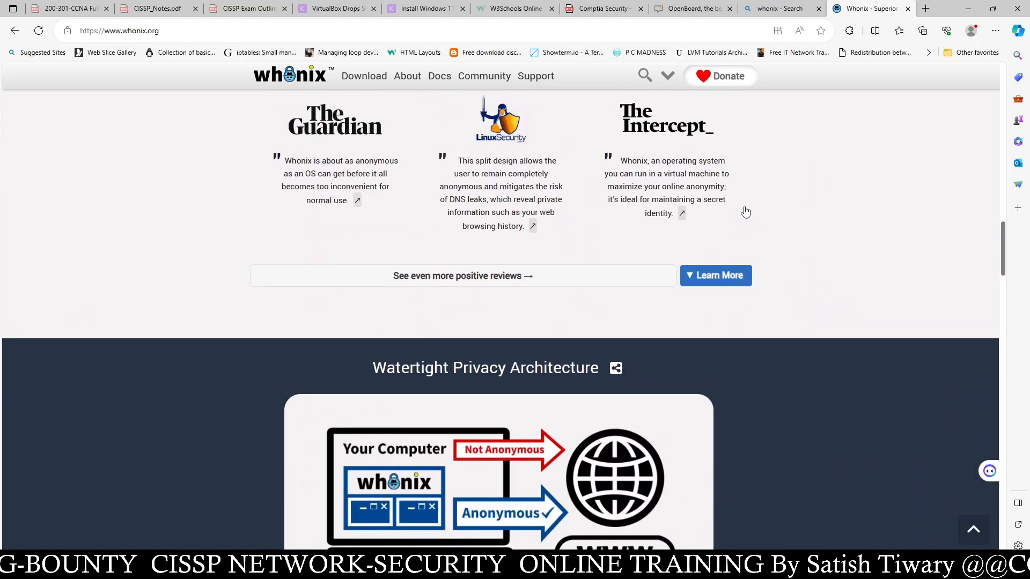
scroll(743, 210, down, 5)
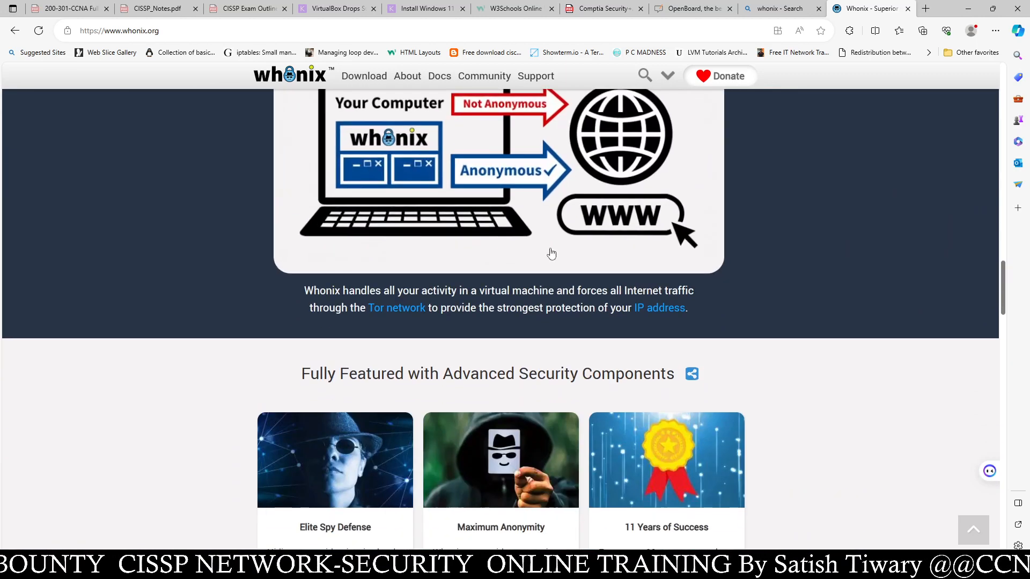
scroll(531, 310, up, 5)
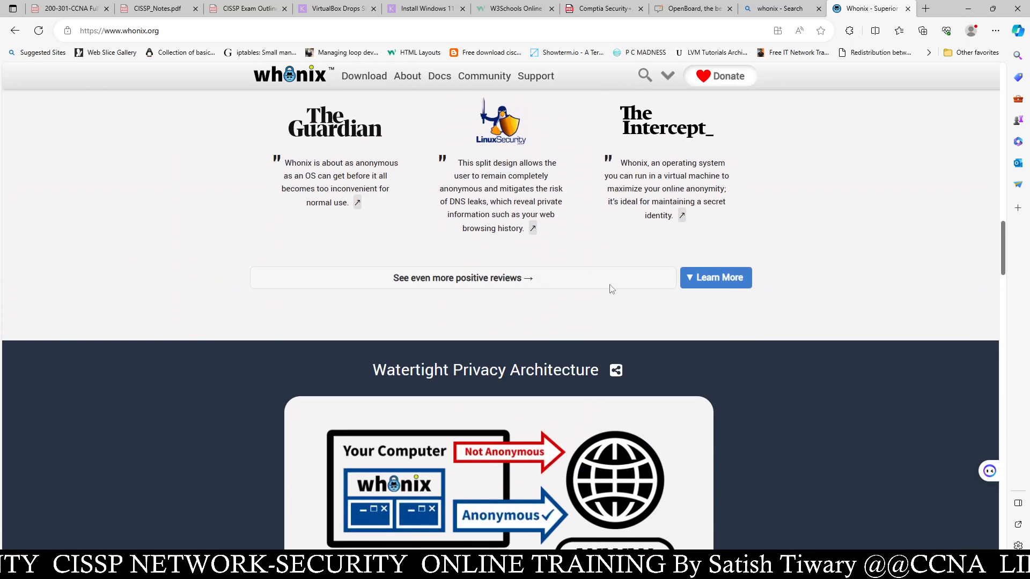
click(968, 9)
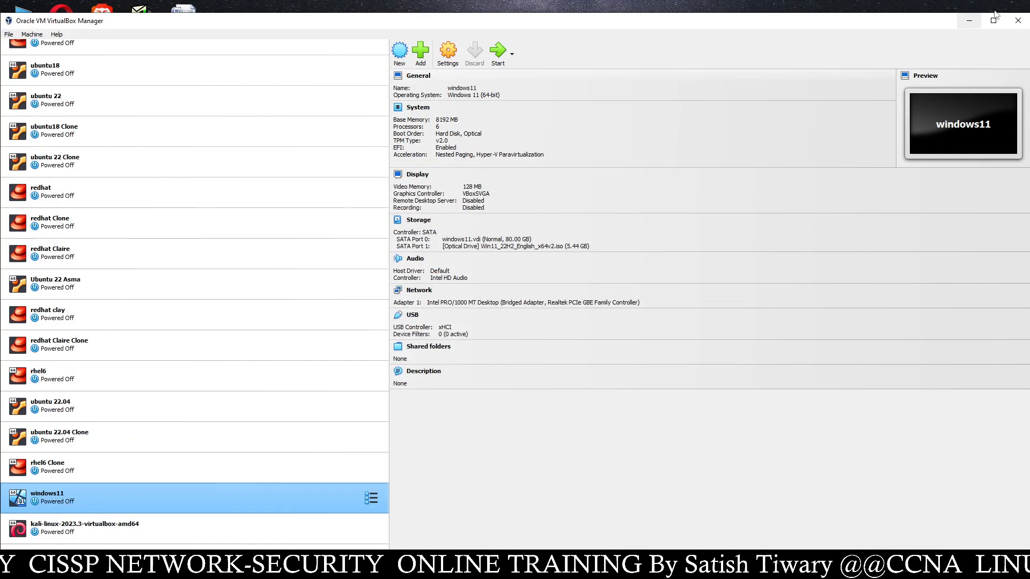
- Launch OpenBoard from the desktop icon and undo a stray test stroke
click(968, 21)
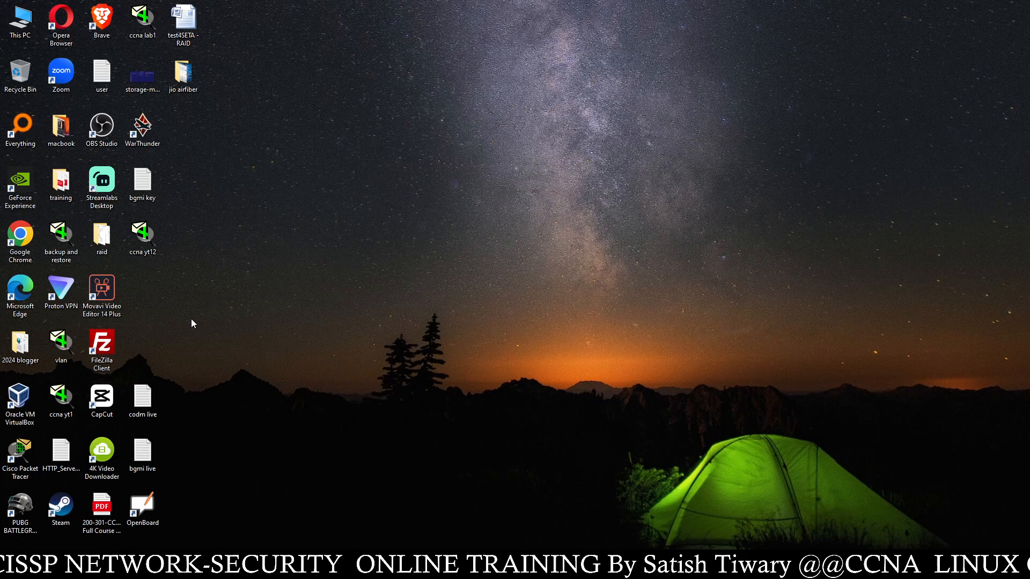
double_click(150, 501)
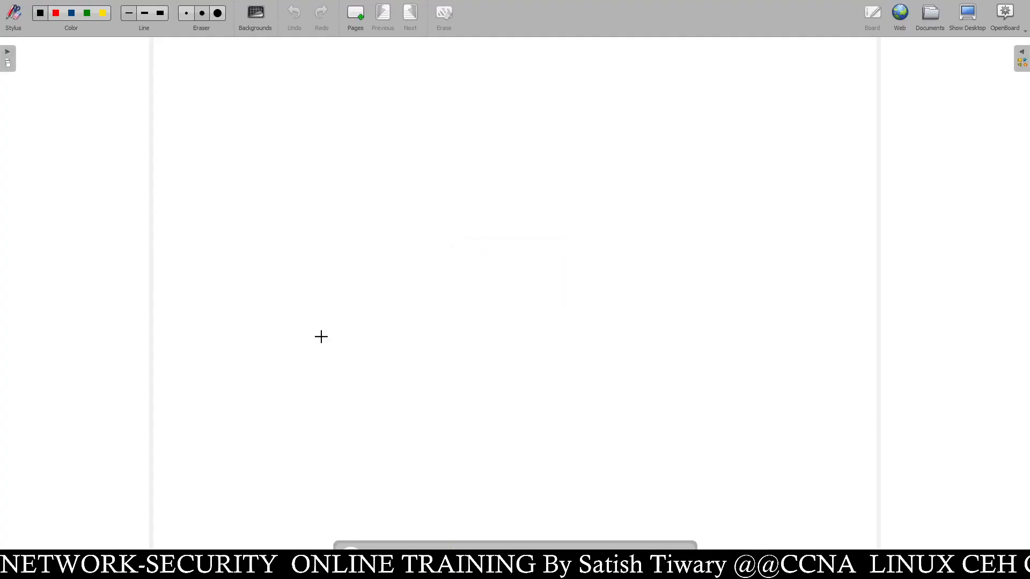
mouse_move(205, 163)
mouse_down()
mouse_move(260, 232)
mouse_move(322, 225)
mouse_move(283, 159)
mouse_up()
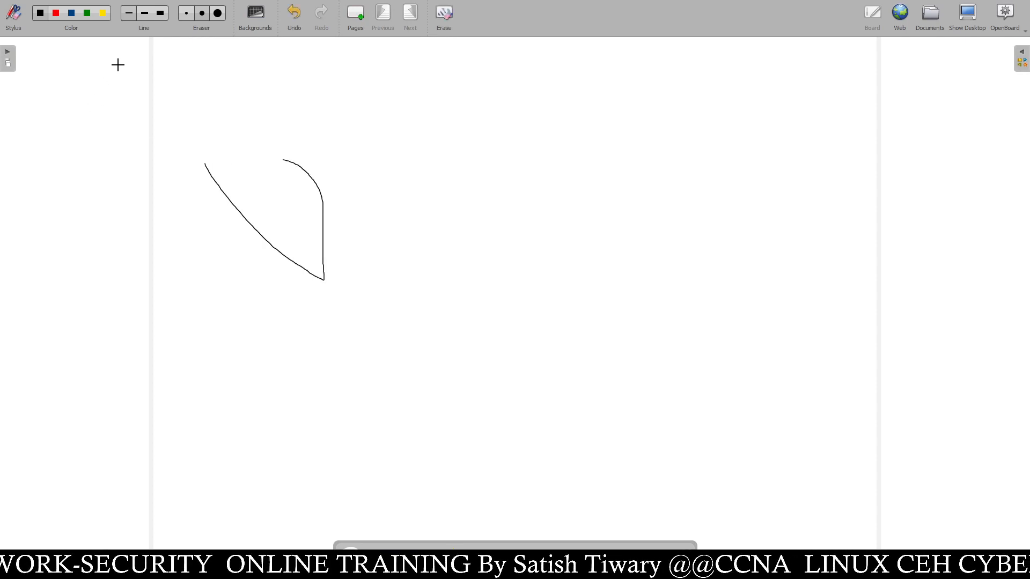
click(293, 13)
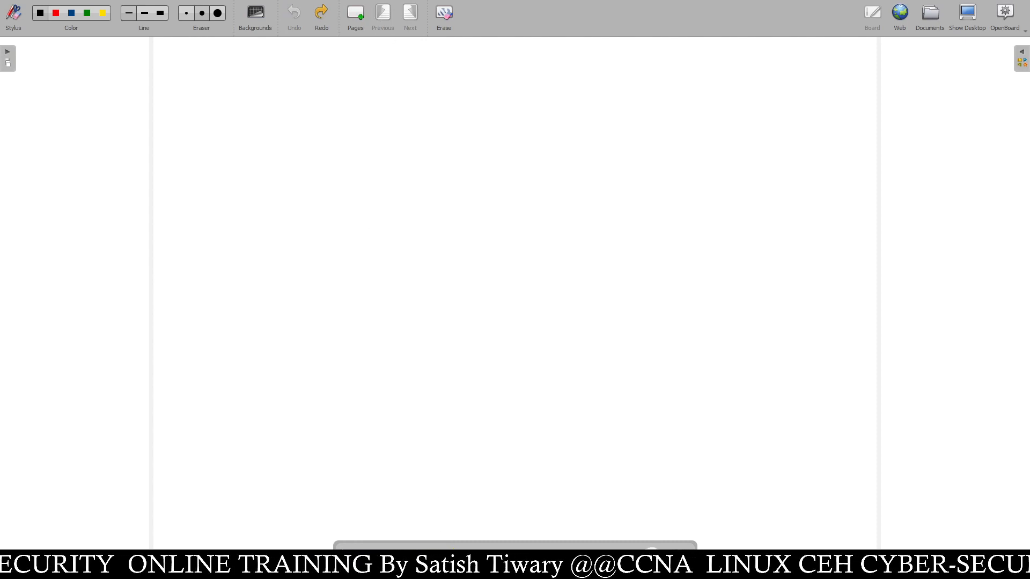
- Add a capture of the blank board to the page, show the page list, and close the on-screen keyboard
drag(258, 141, 388, 253)
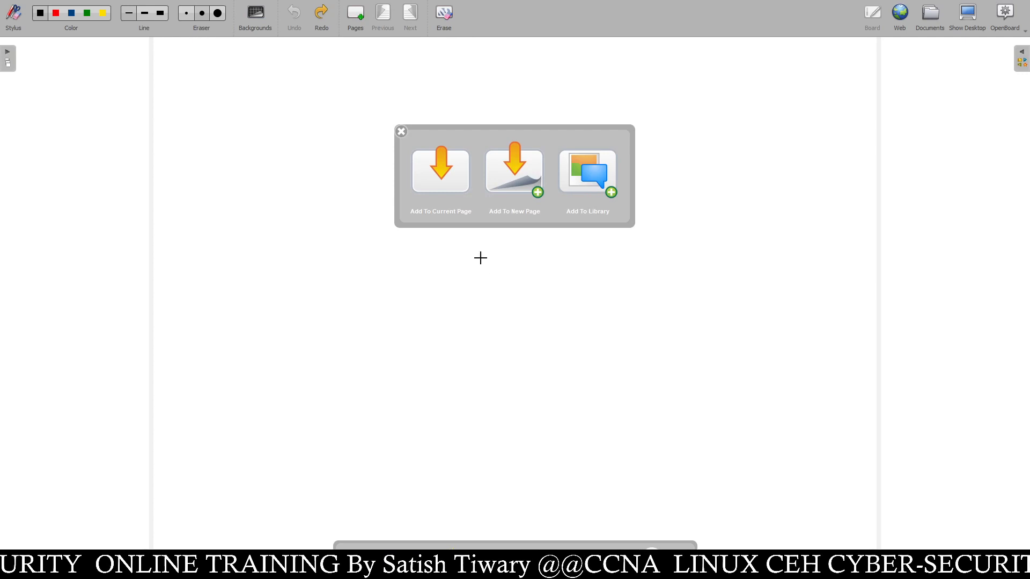
click(456, 171)
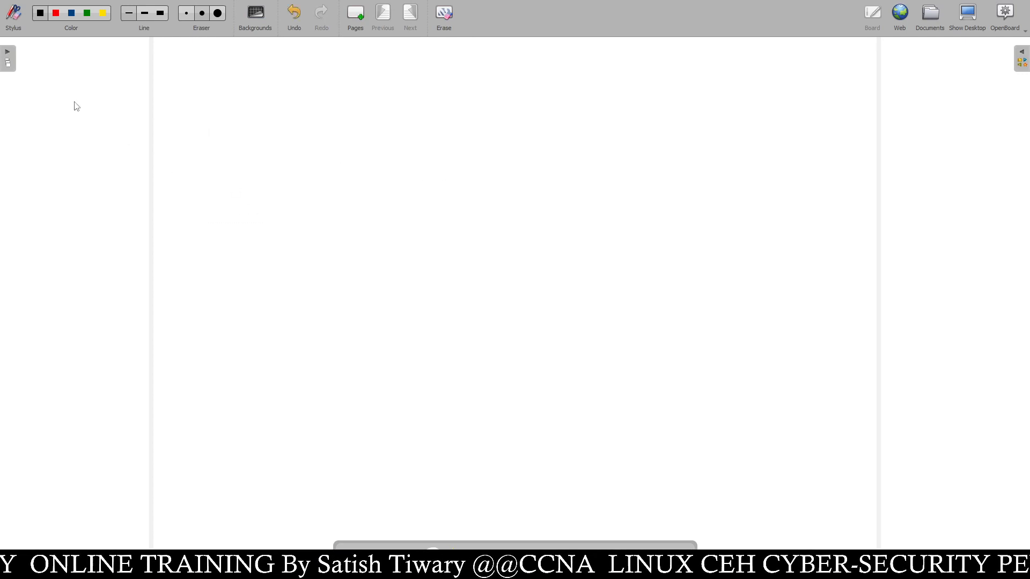
click(8, 57)
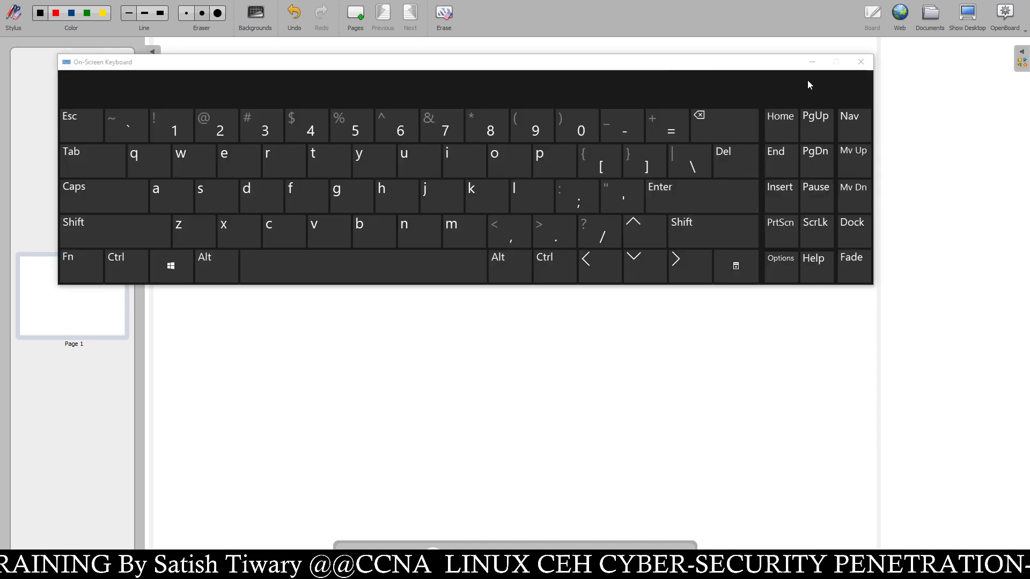
click(860, 62)
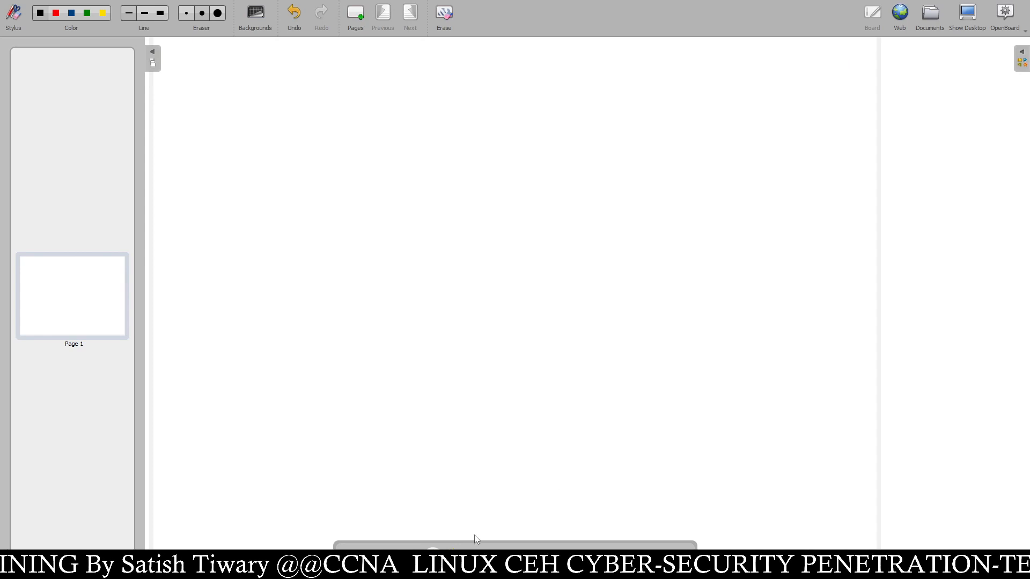
- Draw a computer with a stand, a circle on the right, and an arrow linking them
mouse_move(227, 118)
mouse_down()
mouse_move(232, 207)
mouse_move(347, 166)
mouse_move(232, 104)
mouse_move(223, 125)
mouse_up()
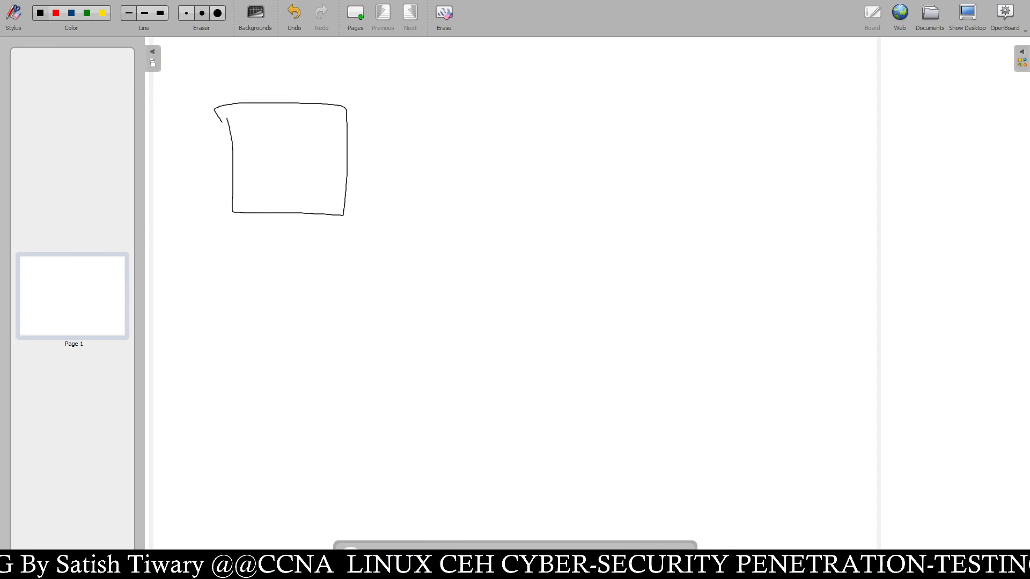
mouse_move(276, 215)
mouse_down()
mouse_move(252, 254)
mouse_move(319, 228)
mouse_move(290, 211)
mouse_up()
mouse_move(799, 95)
mouse_down()
mouse_move(722, 135)
mouse_move(855, 161)
mouse_move(783, 94)
mouse_up()
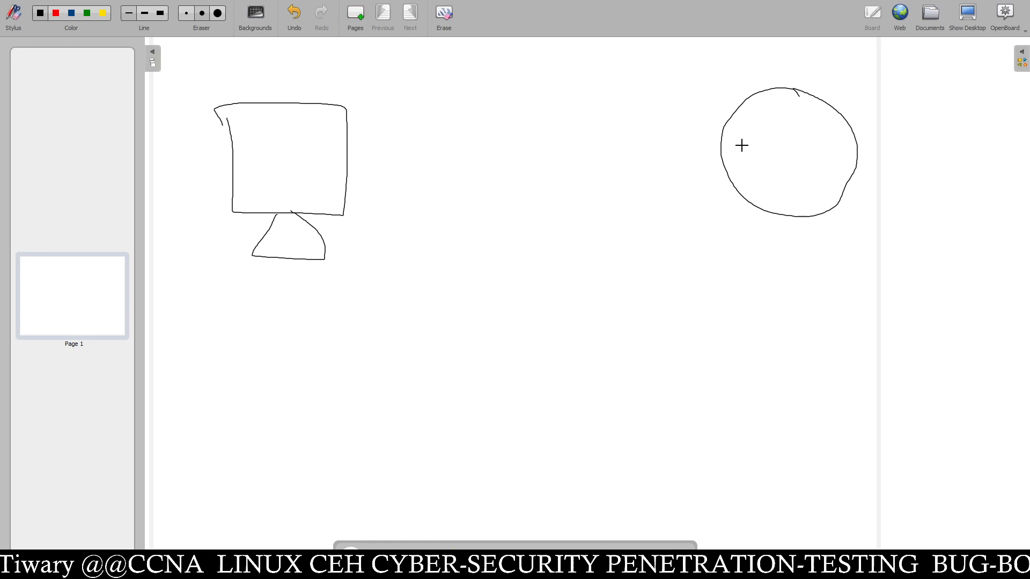
mouse_move(349, 141)
mouse_down()
mouse_move(733, 150)
mouse_move(721, 138)
mouse_move(700, 159)
mouse_up()
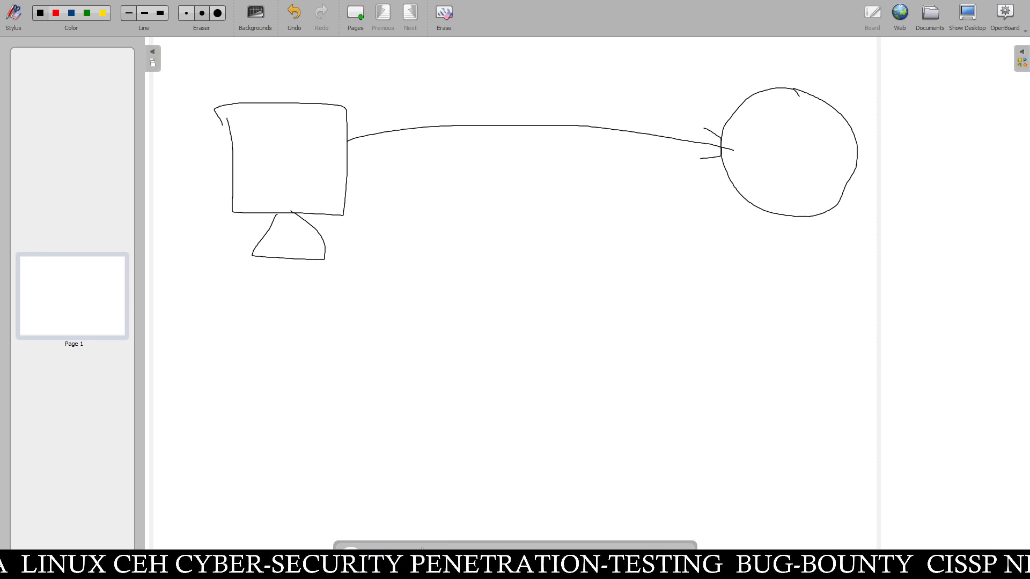
- Write W in the computer and www in the circle, and start an oval over the link
mouse_move(245, 139)
mouse_down()
mouse_move(243, 176)
mouse_move(272, 182)
mouse_move(287, 128)
mouse_up()
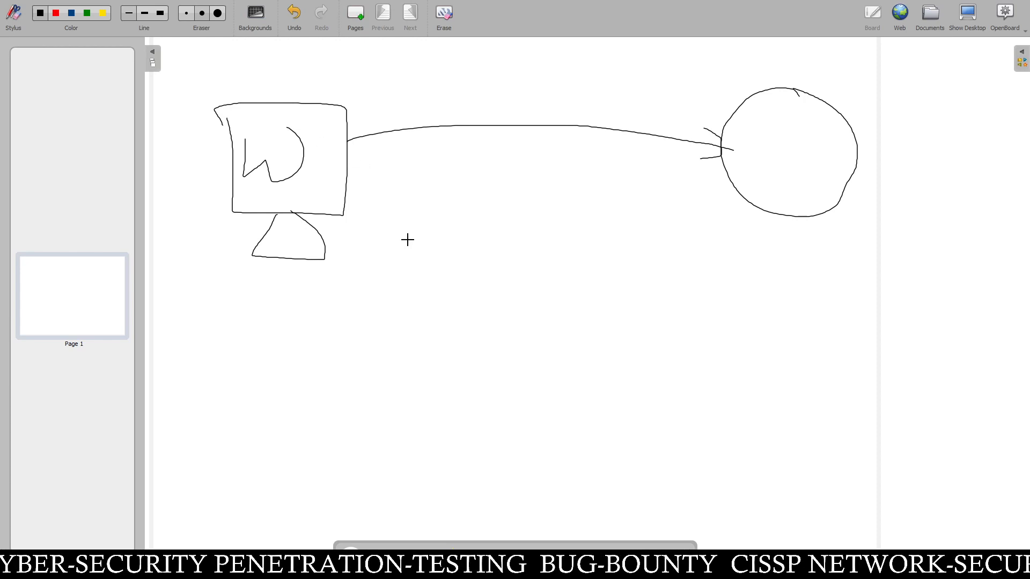
mouse_move(755, 122)
mouse_down()
mouse_move(782, 150)
mouse_move(799, 115)
mouse_move(827, 129)
mouse_move(846, 113)
mouse_move(869, 123)
mouse_up()
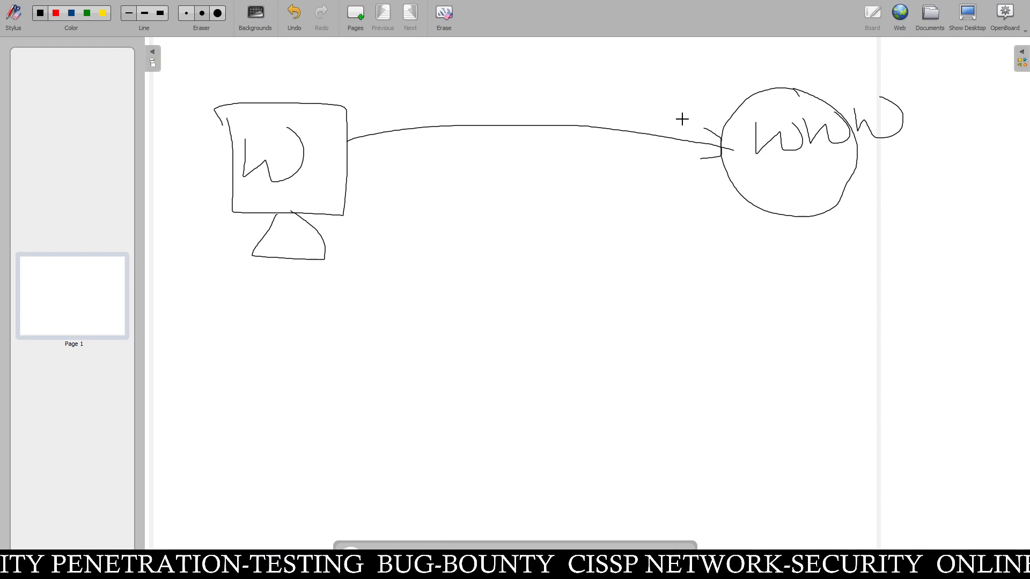
mouse_move(581, 75)
mouse_down()
mouse_move(512, 60)
mouse_move(461, 157)
mouse_move(633, 219)
mouse_move(571, 65)
mouse_move(555, 63)
mouse_up()
- Close the oval, handwrite 'Whonix' inside it, and draw an arrowhead into its left edge
drag(495, 92, 552, 115)
mouse_move(553, 80)
mouse_down()
mouse_move(579, 128)
mouse_move(616, 105)
mouse_move(654, 105)
mouse_move(666, 119)
mouse_move(693, 112)
mouse_up()
mouse_move(640, 85)
mouse_down()
mouse_move(631, 78)
mouse_move(631, 88)
mouse_up()
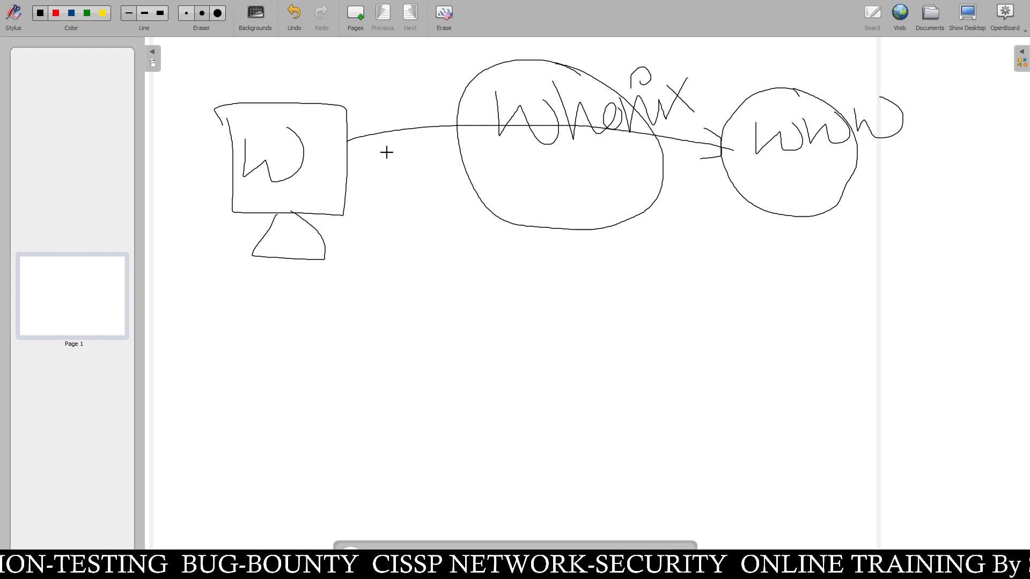
drag(410, 106, 448, 159)
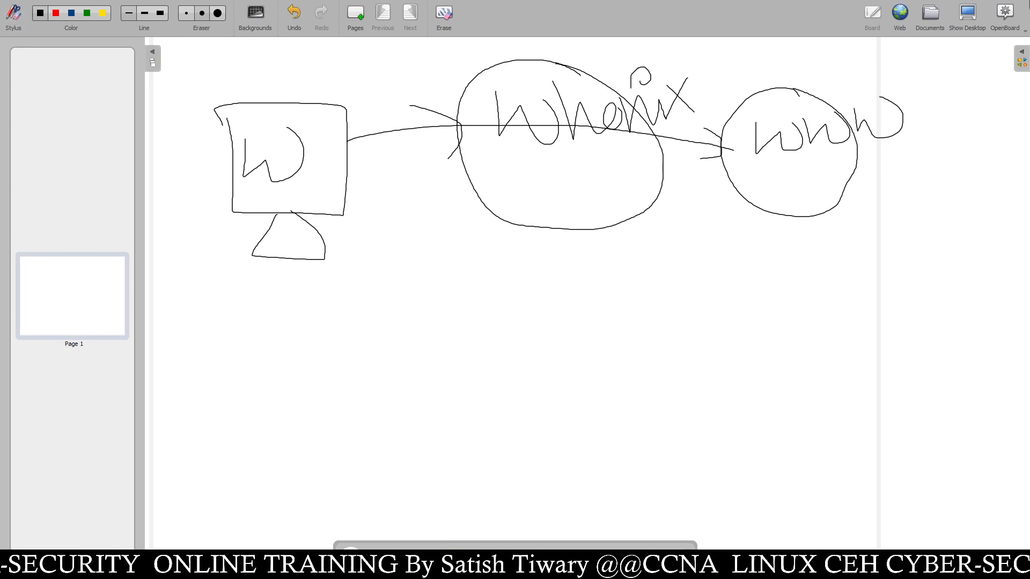
- Quit OpenBoard and close the VirtualBox Manager window
click(1021, 58)
click(1004, 17)
click(904, 184)
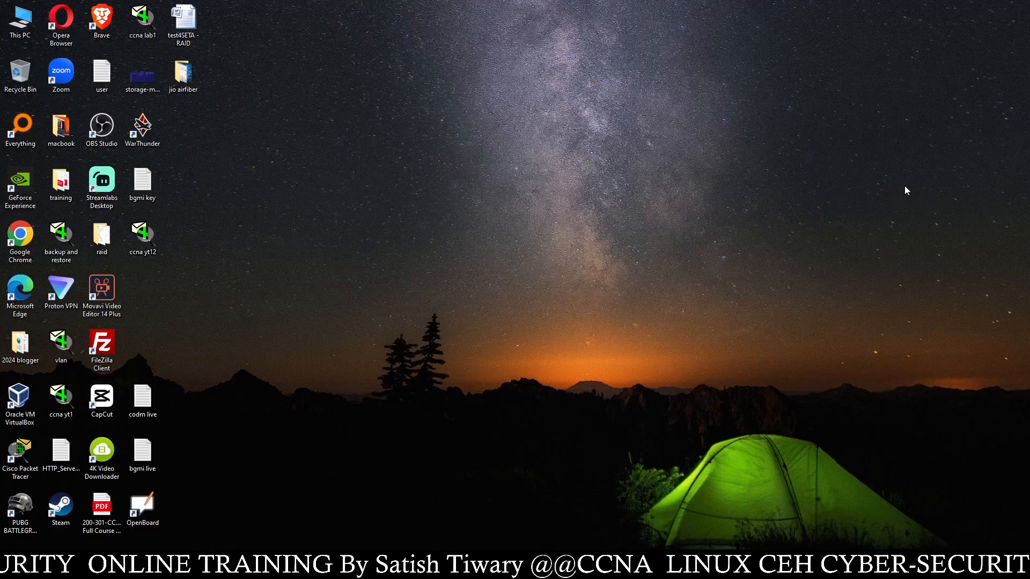
click(439, 568)
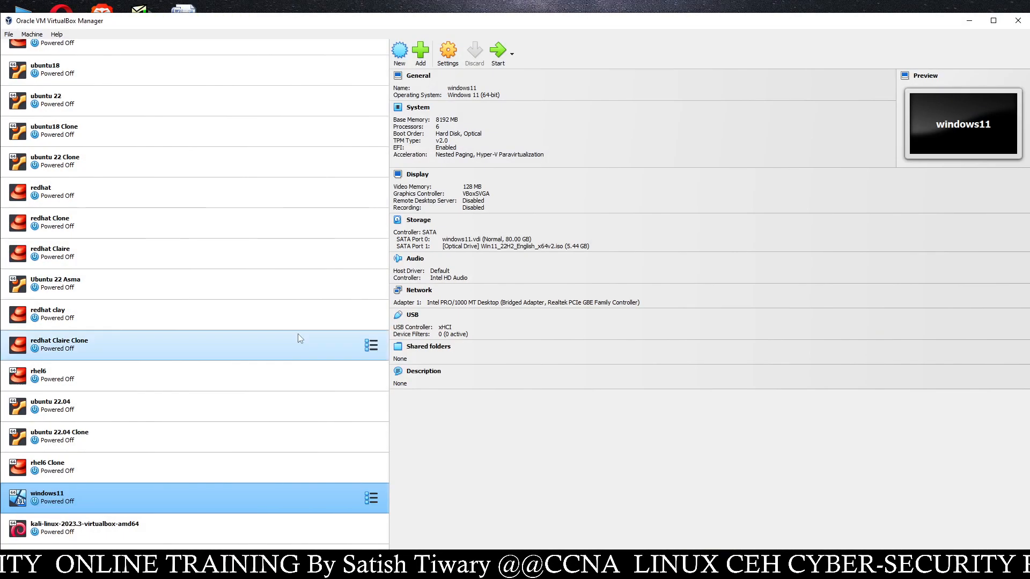
click(1016, 20)
- Refresh the desktop from its right-click menu
right_click(701, 116)
click(718, 148)
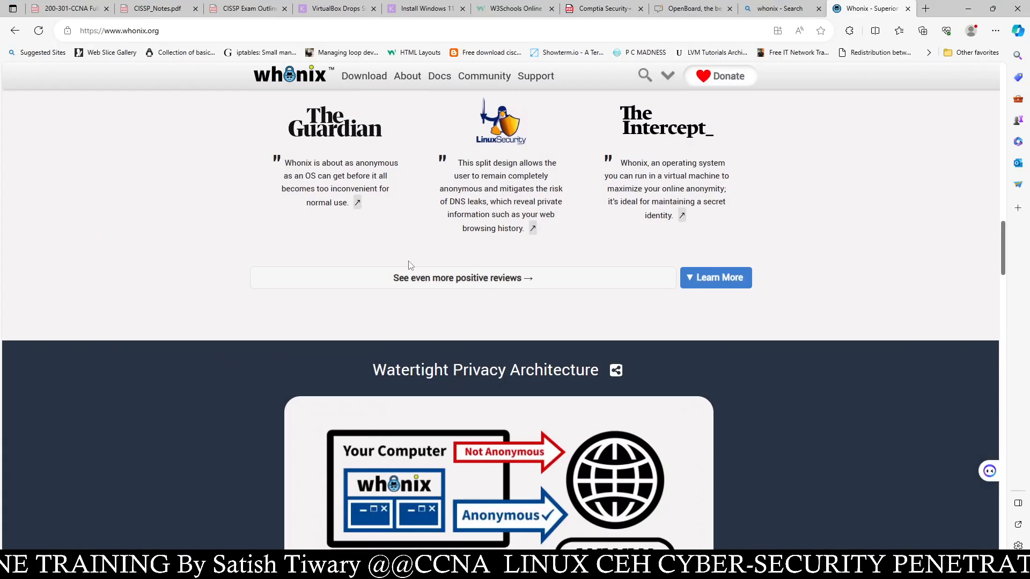
scroll(413, 279, down, 5)
scroll(419, 292, up, 15)
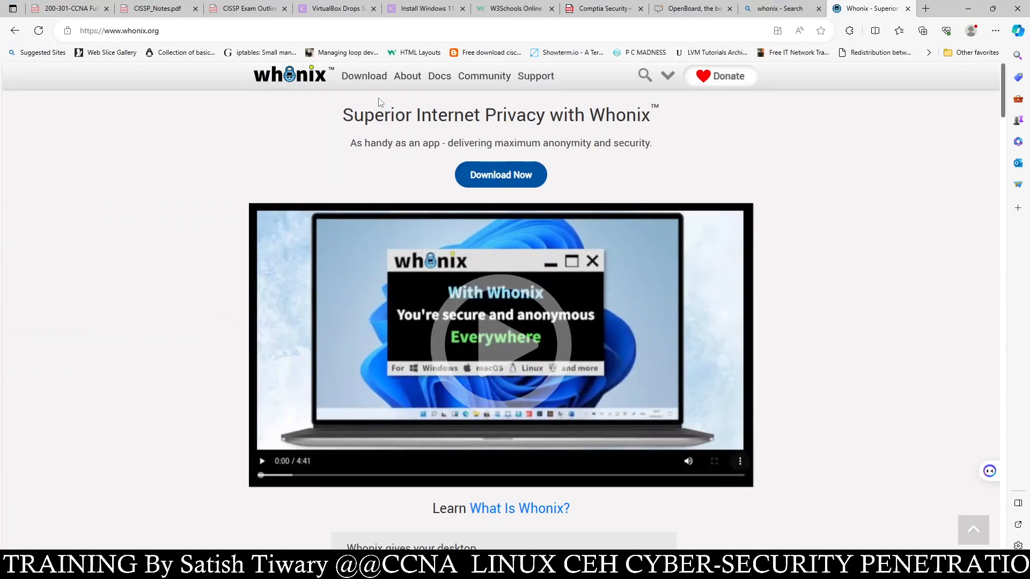
- On whonix.org, go to Download and open the Windows VirtualBox installation guide
click(374, 80)
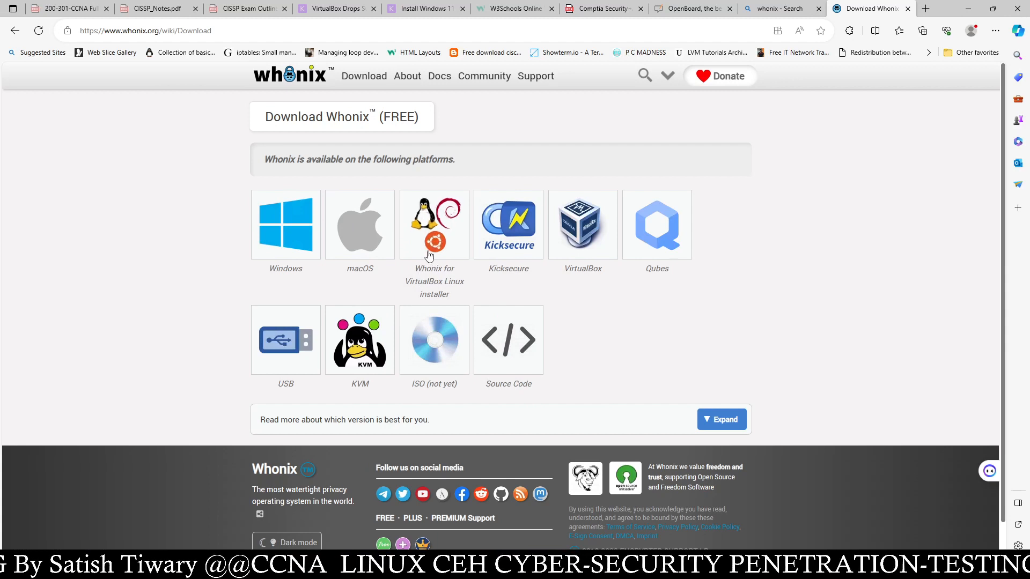
mouse_move(429, 253)
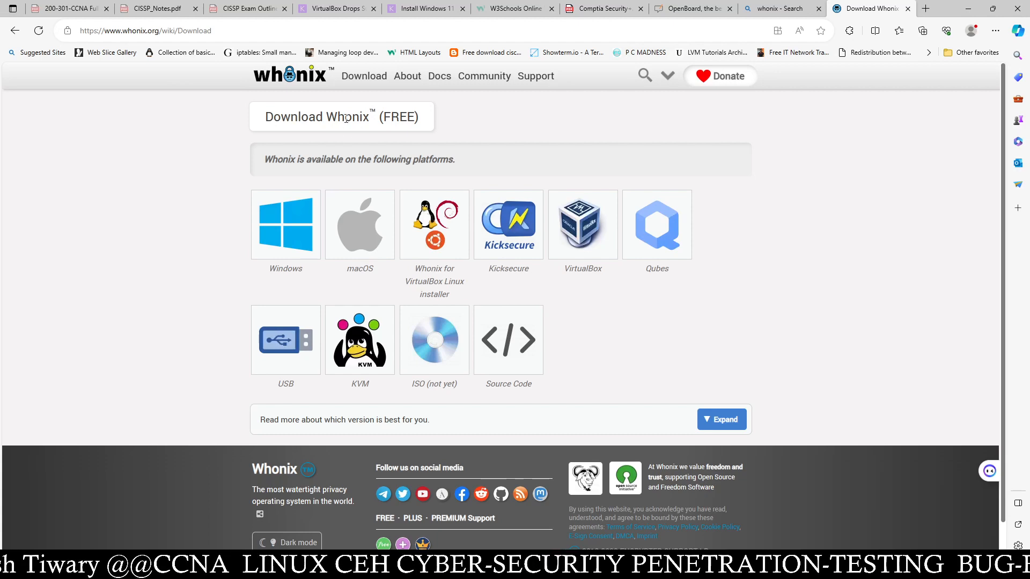
click(293, 224)
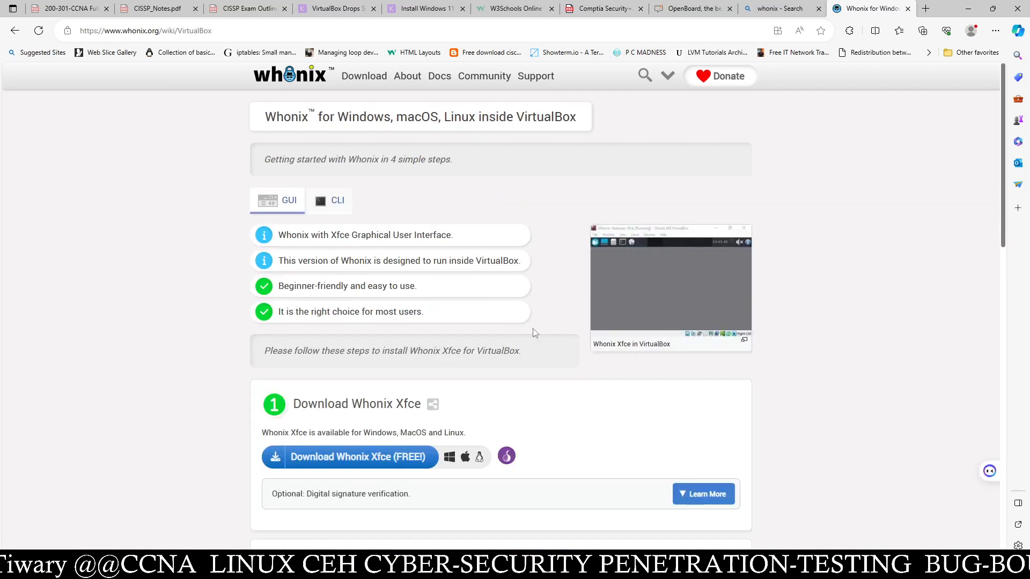
scroll(552, 340, down, 5)
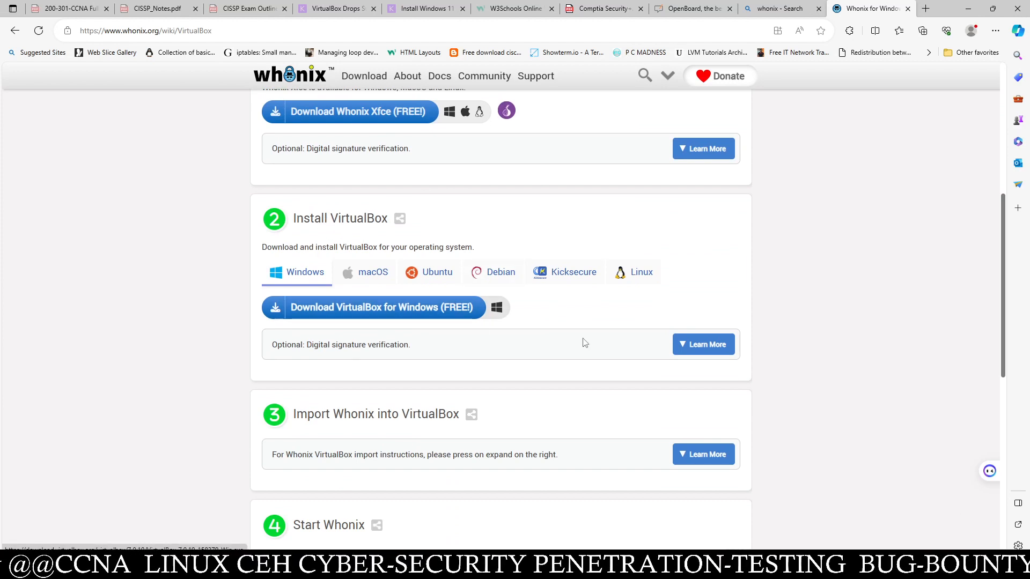
scroll(625, 361, up, 5)
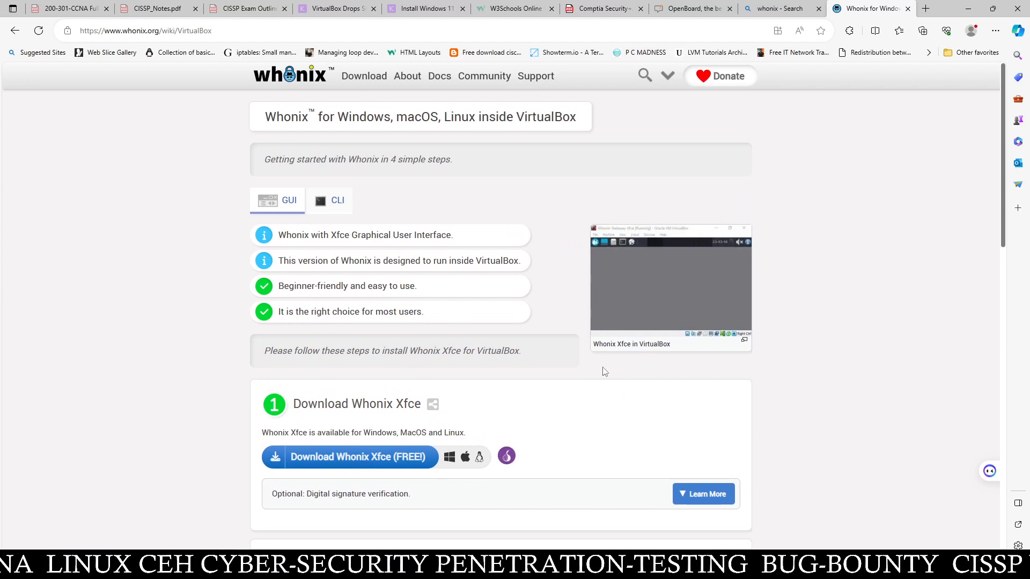
scroll(602, 372, down, 5)
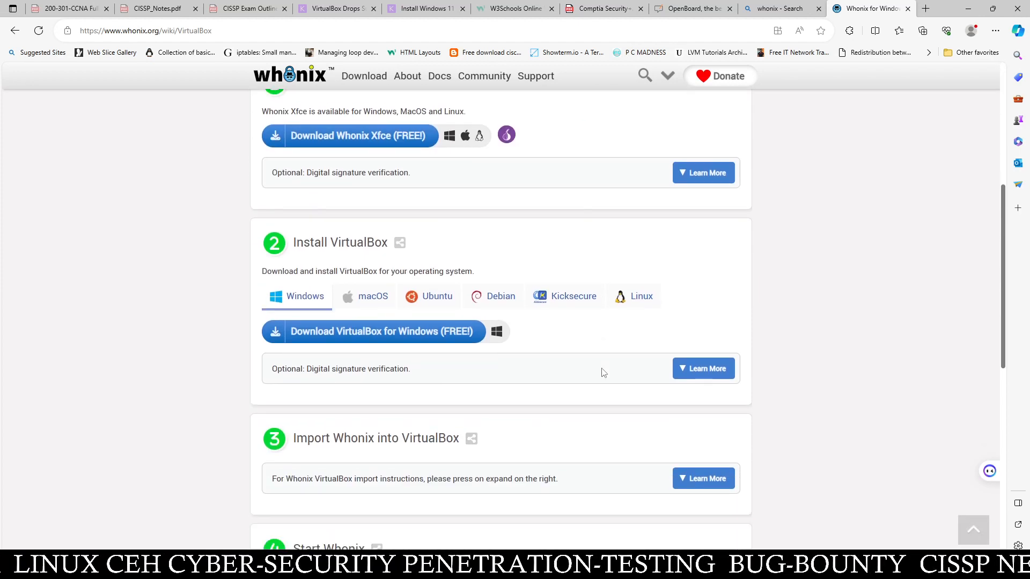
scroll(603, 372, up, 5)
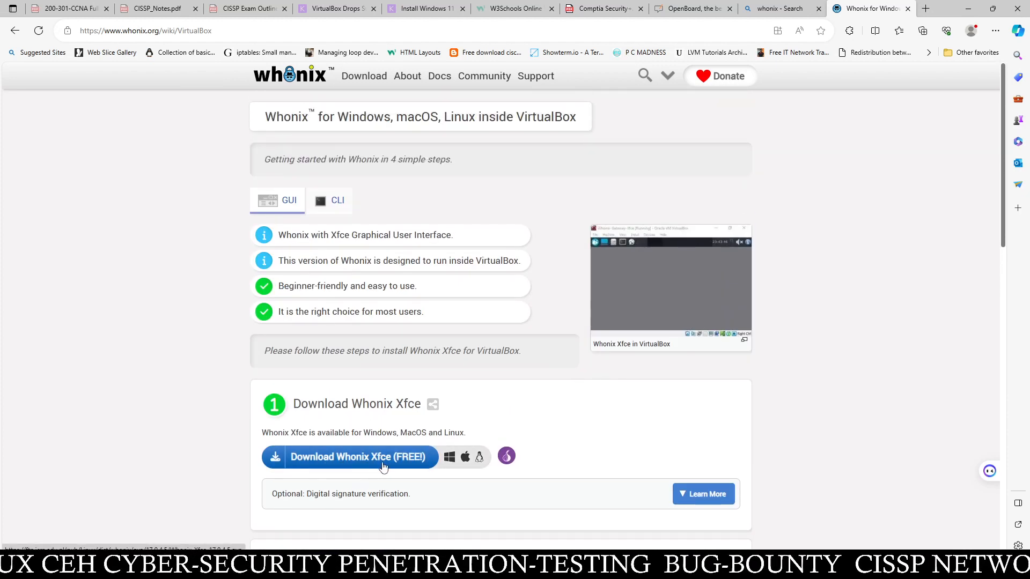
- Download Whonix-Xfce-17.0.4.5.ova via 'Download Whonix Xfce (FREE!)', watching it reach about 1.1 GB of 2.0 GB
click(363, 461)
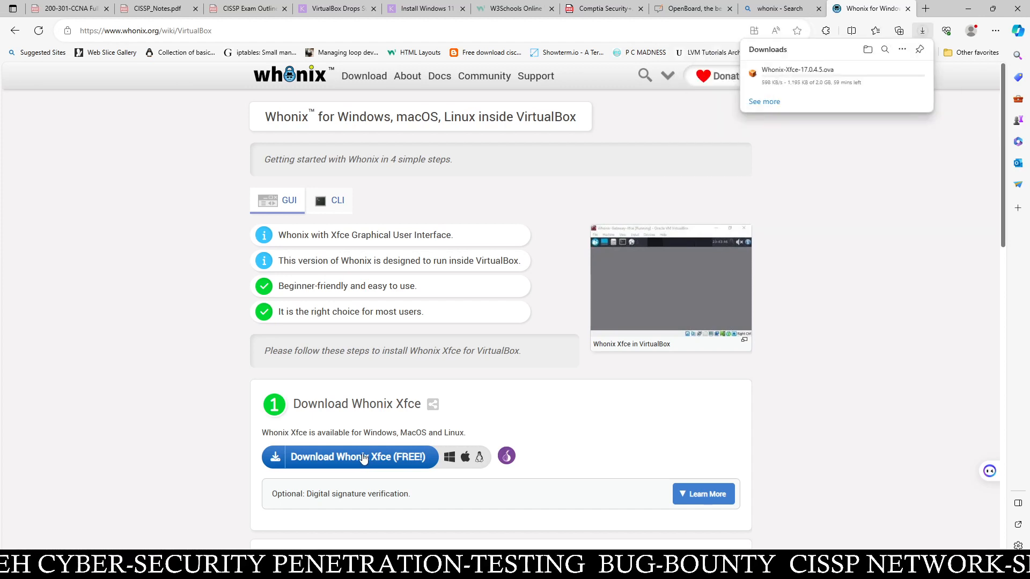
mouse_move(779, 90)
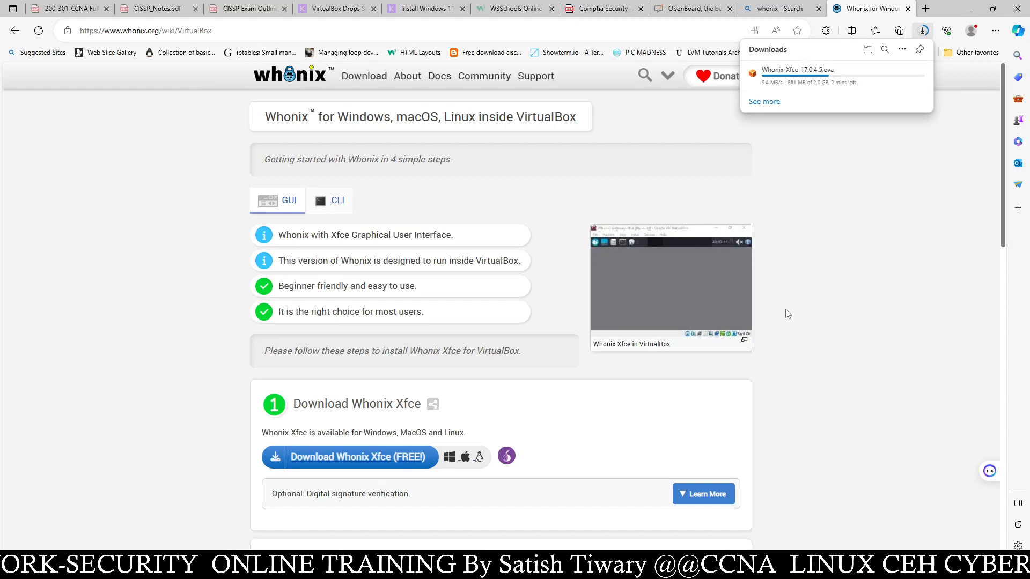
scroll(784, 310, down, 10)
scroll(786, 313, up, 12)
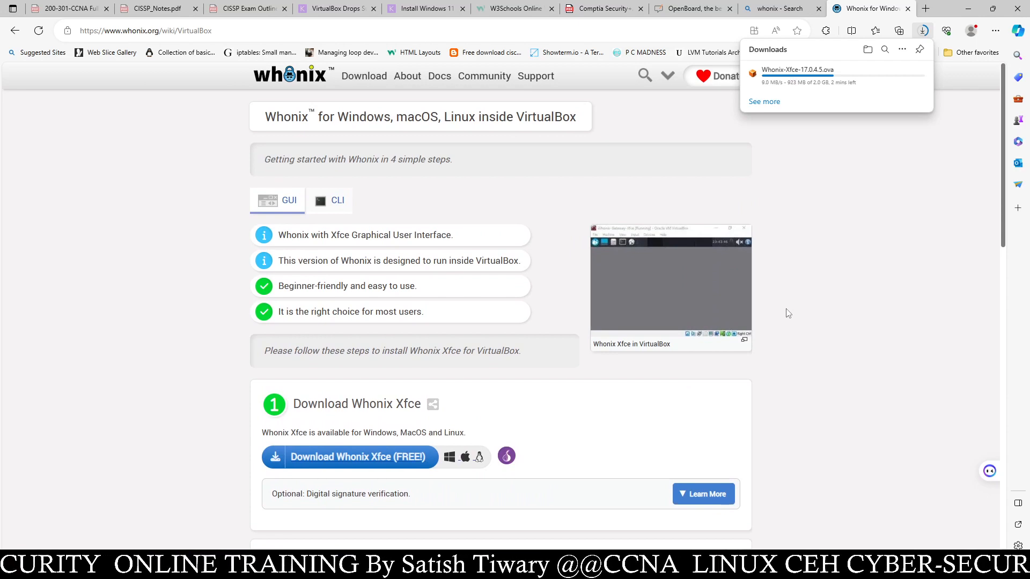
scroll(787, 313, down, 10)
scroll(787, 314, up, 10)
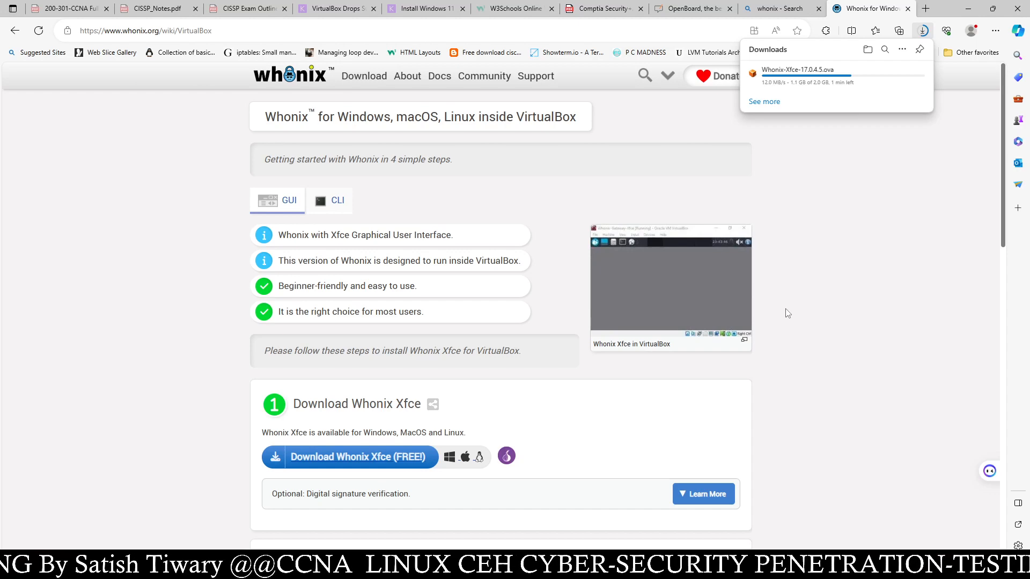
- Search Bing for 'virtualbox', open the VirtualBox 7.0.12 downloads page, then return to the results
click(925, 8)
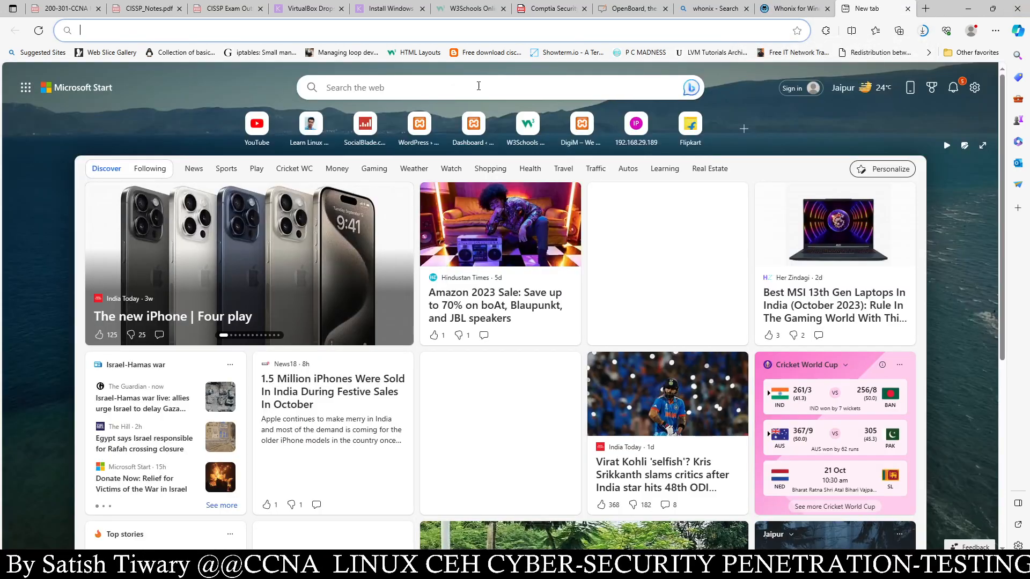
click(391, 36)
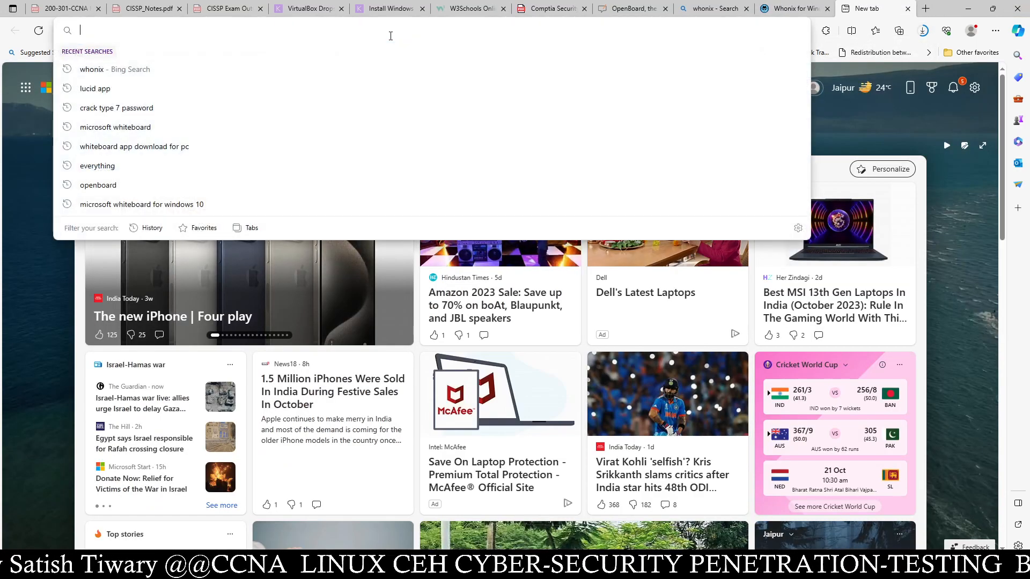
text(virtua)
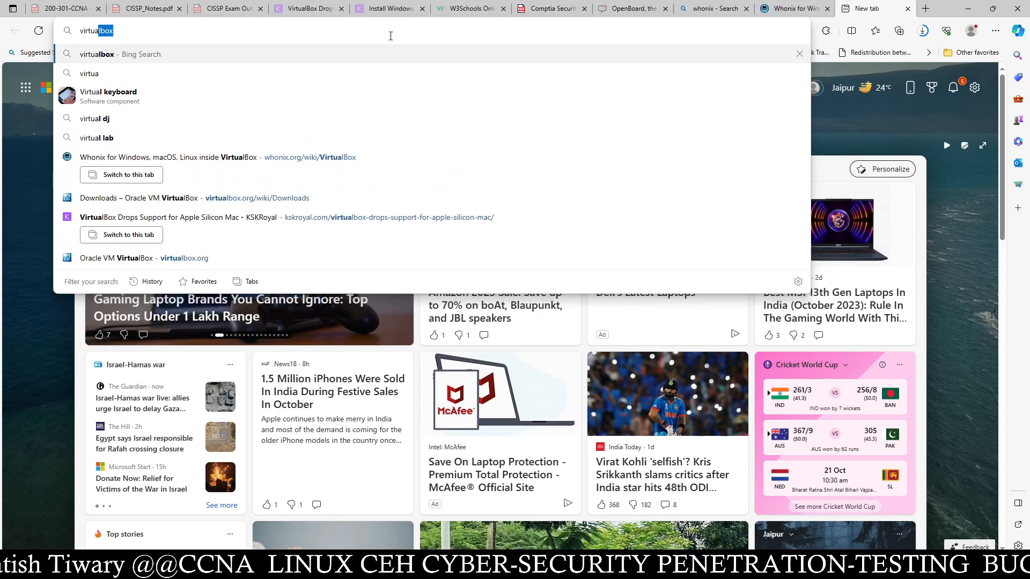
text(lbox)
key(Return)
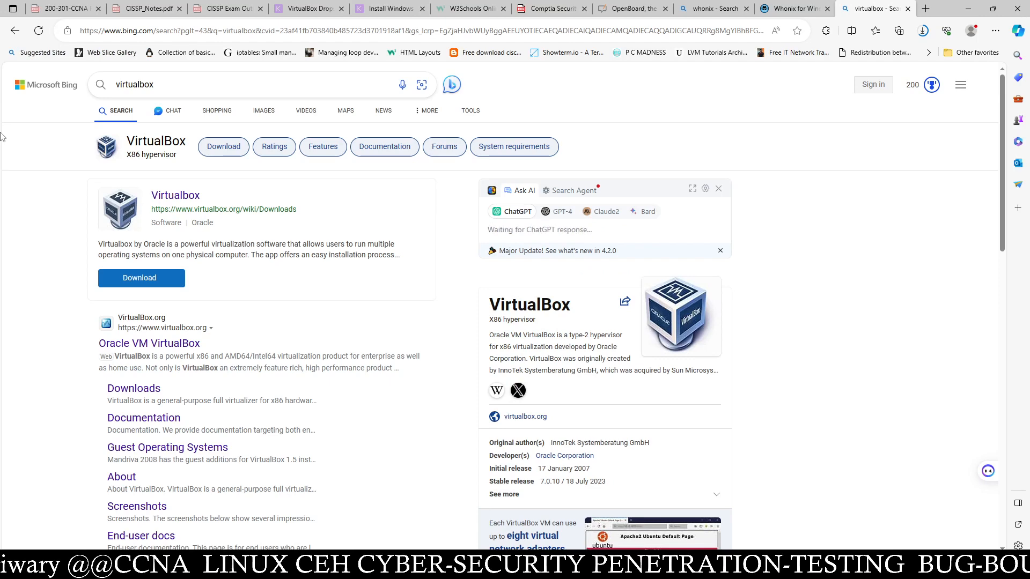
click(188, 196)
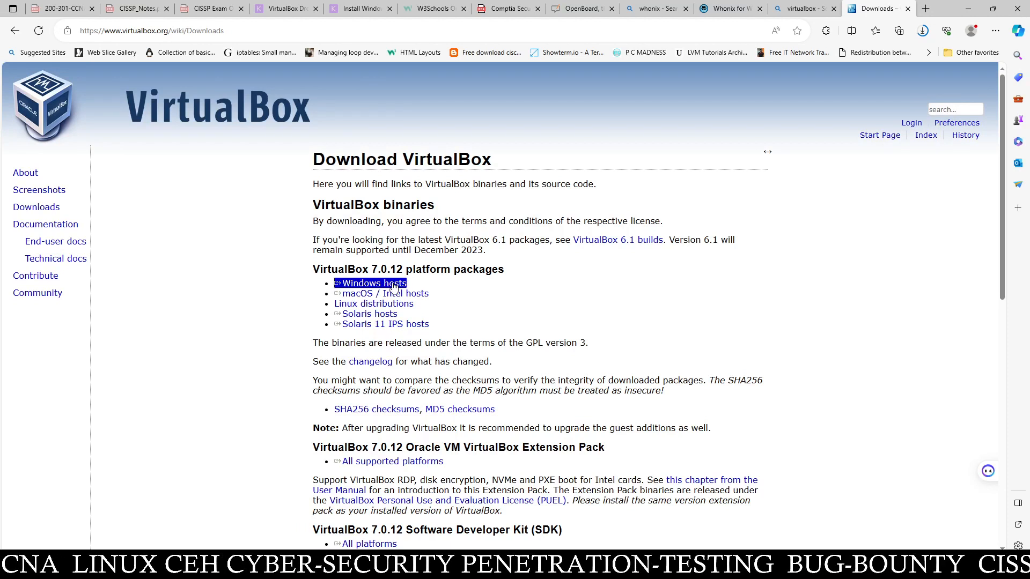
click(968, 9)
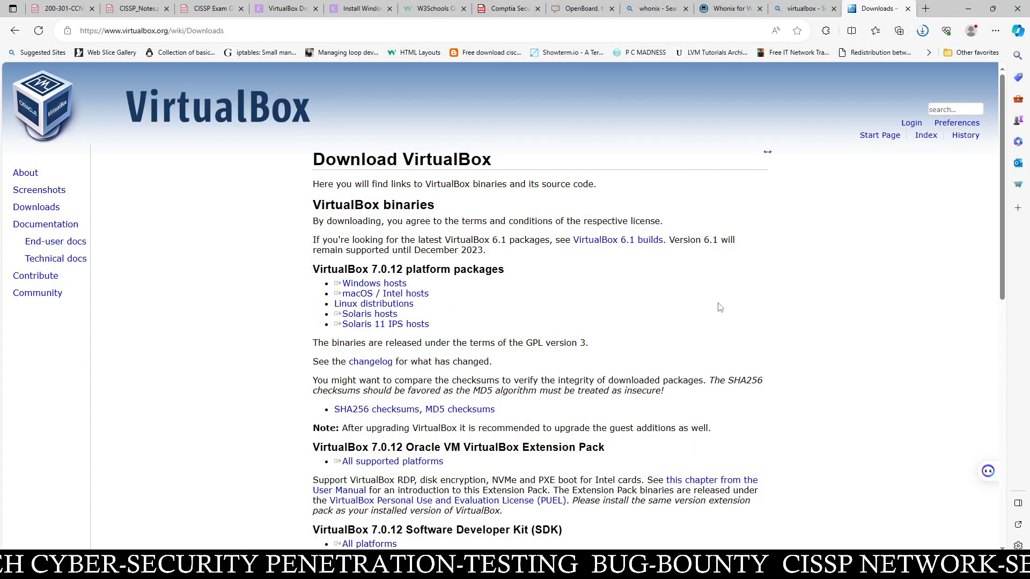
click(840, 10)
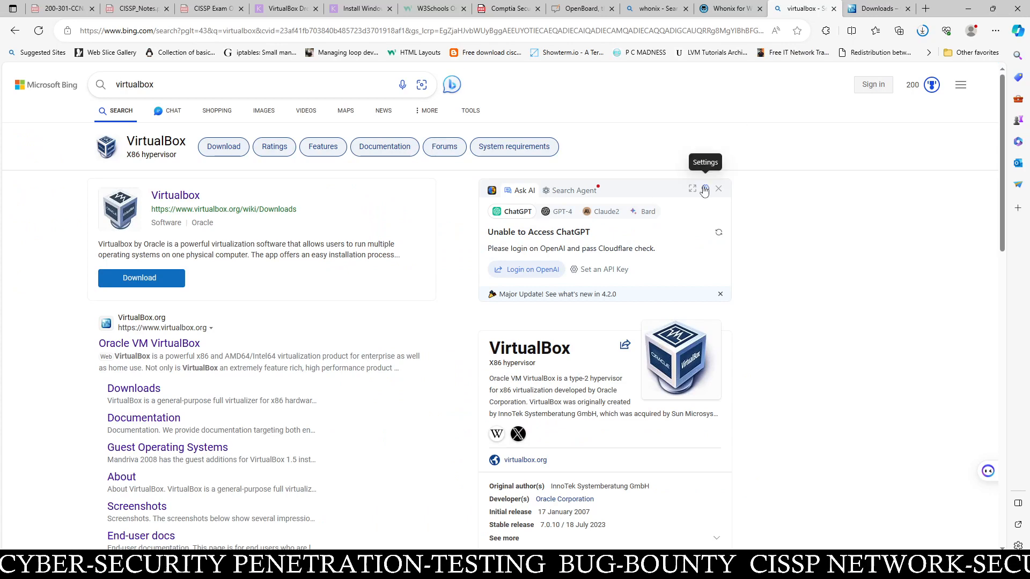
- On the Whonix guide tab, confirm the .ova download finished at 2.0 GB, then minimize Edge
click(731, 8)
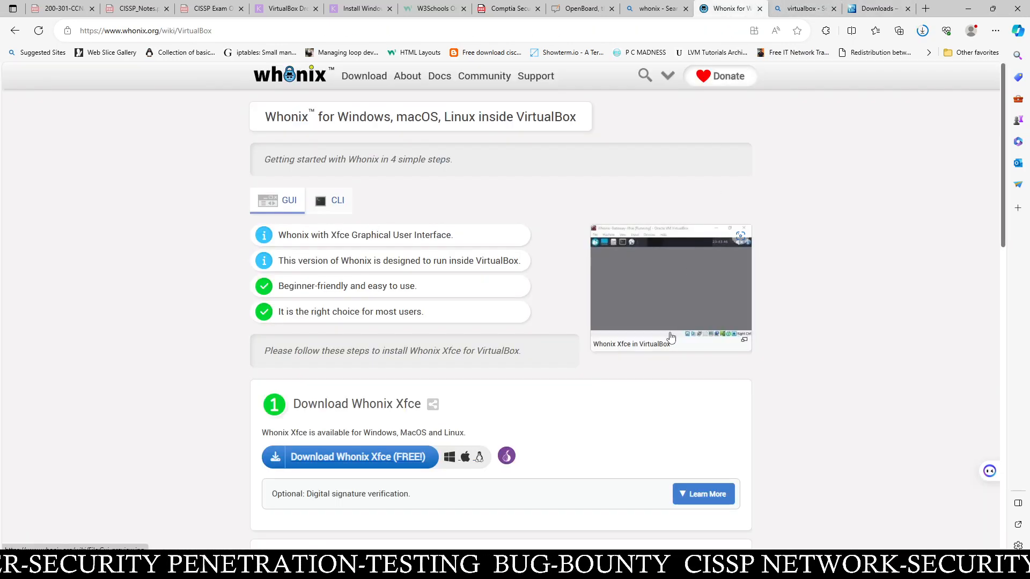
scroll(667, 336, down, 10)
scroll(668, 332, up, 10)
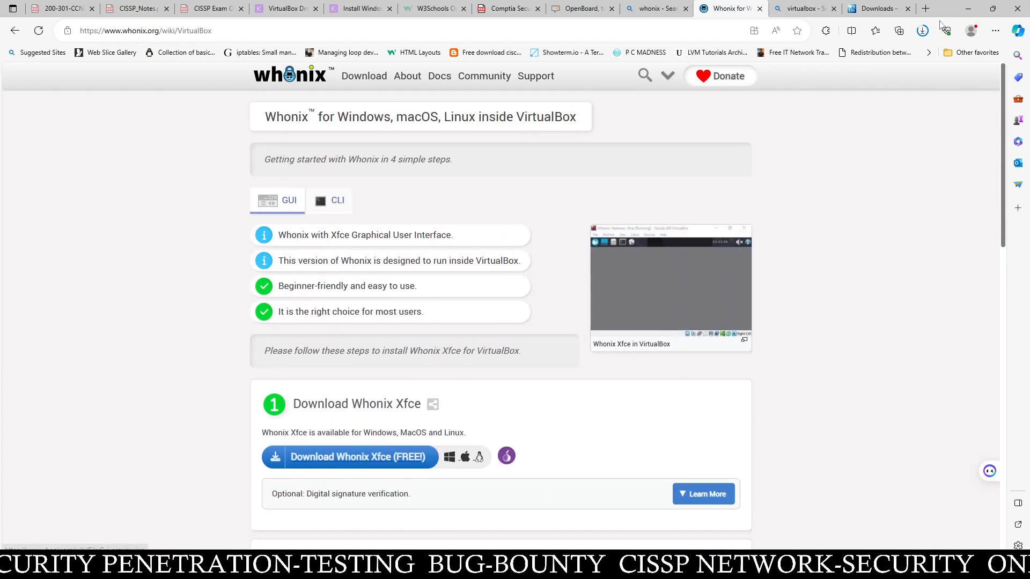
click(922, 31)
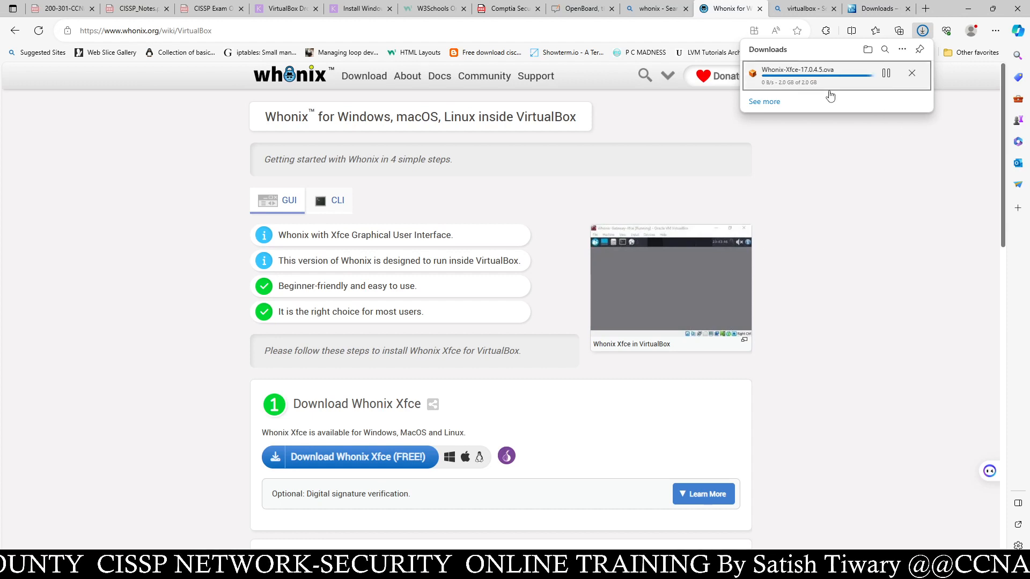
click(967, 8)
- From This PC, open New Volume (H:) > iso and launch Whonix-Xfce-17.0.4.5 for import
double_click(18, 27)
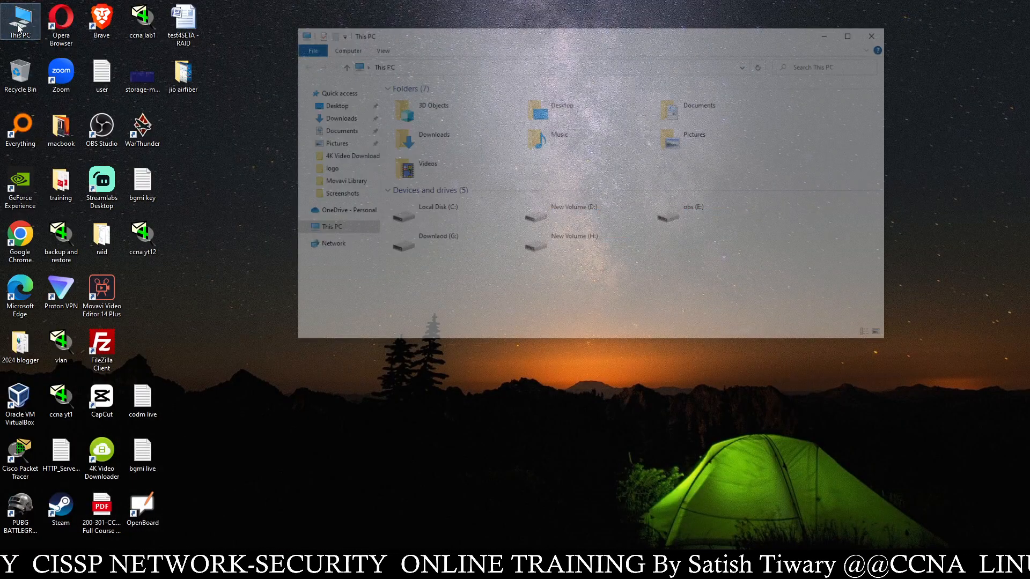
click(850, 35)
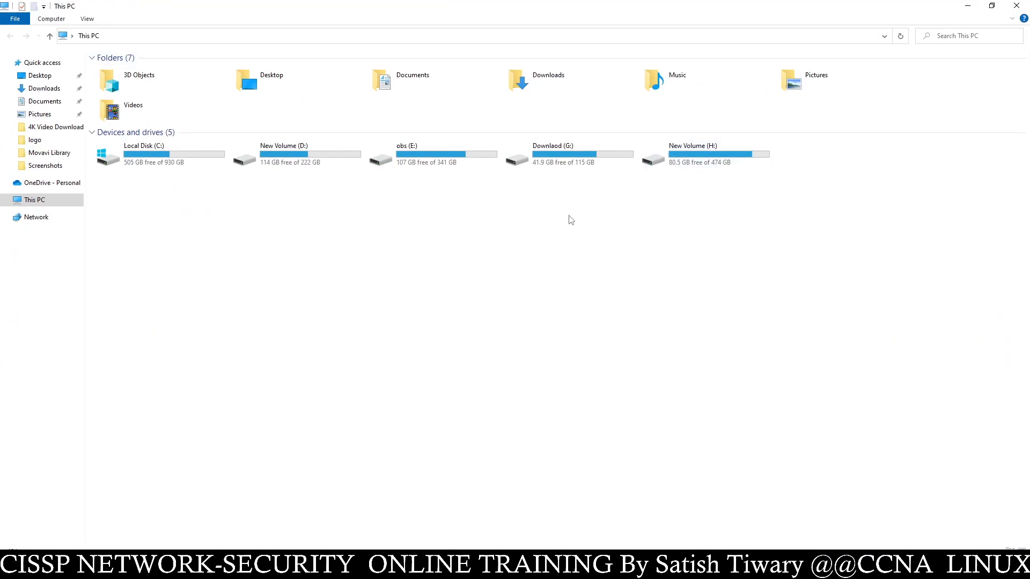
double_click(655, 167)
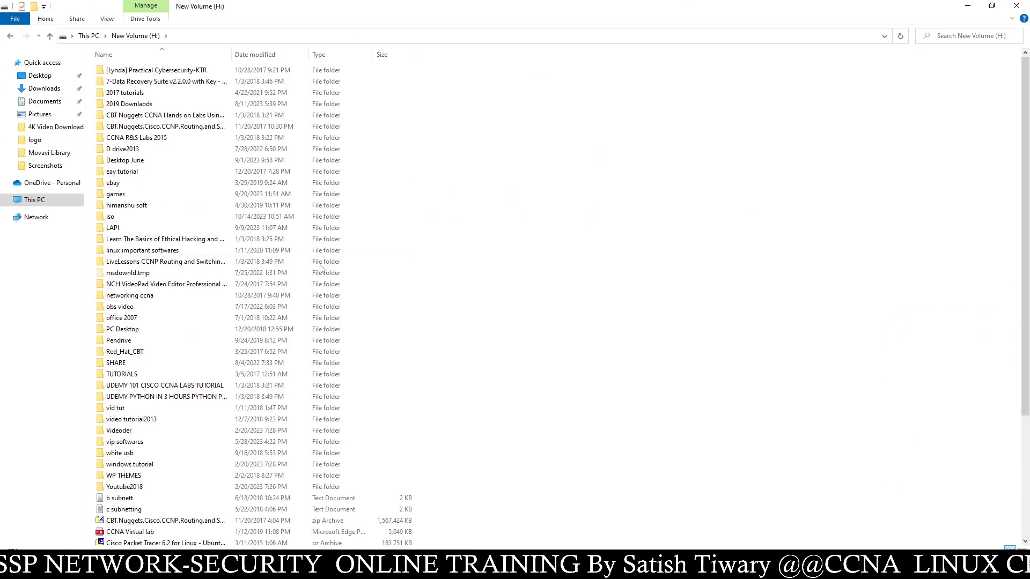
double_click(134, 218)
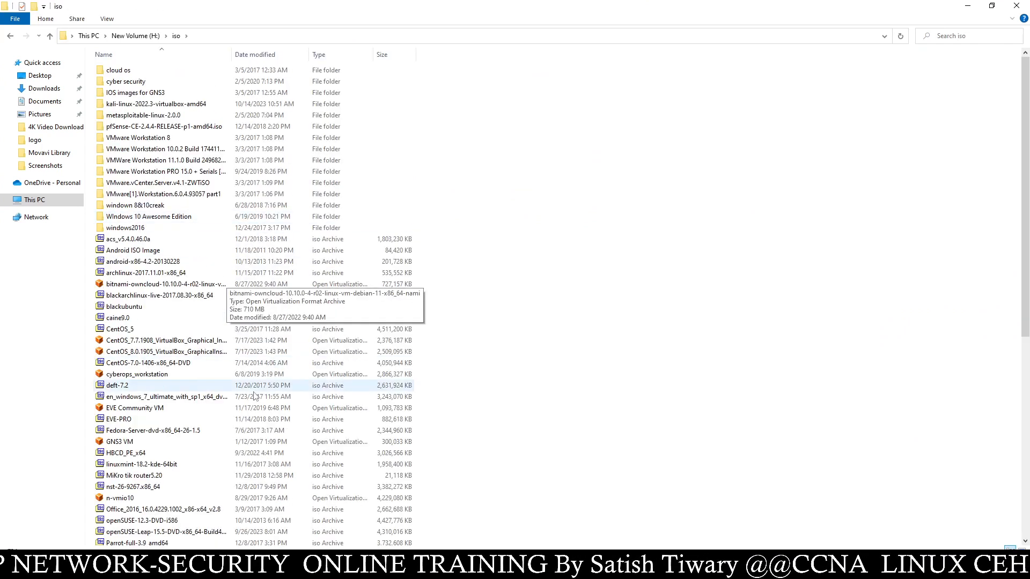
scroll(239, 426, down, 10)
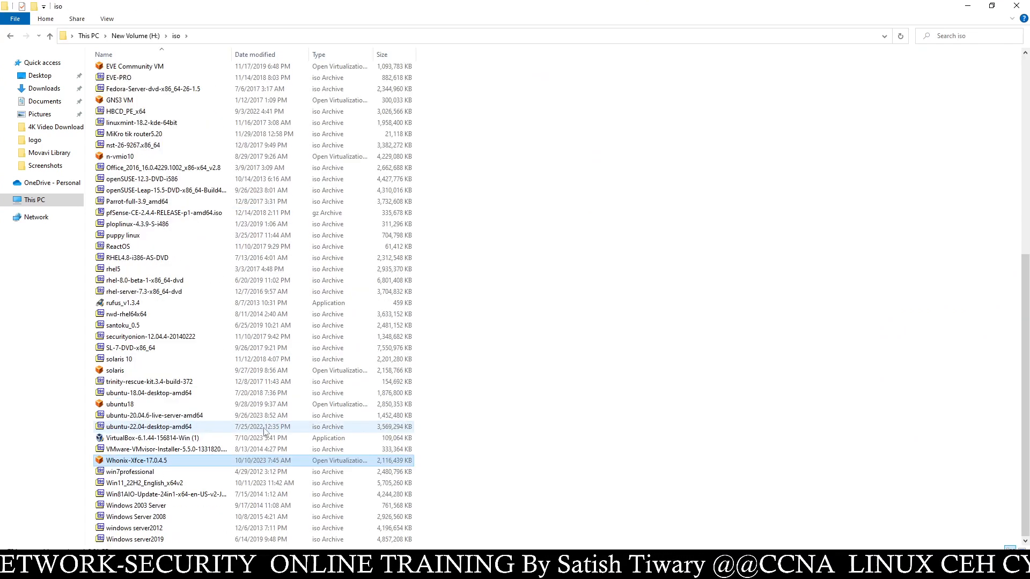
double_click(177, 462)
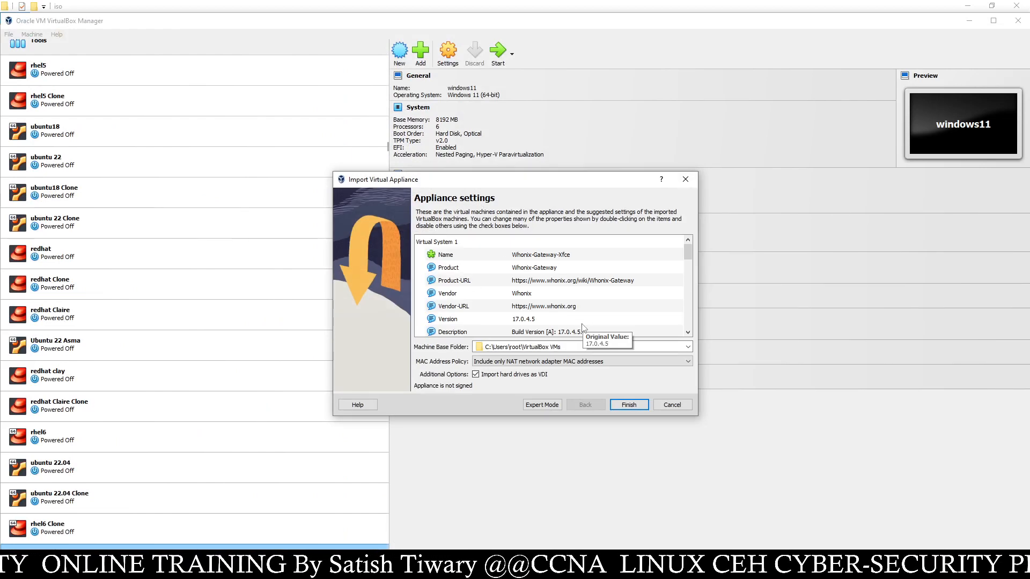
- Finish the Whonix appliance import and accept both the Gateway and Workstation licence agreements
click(632, 405)
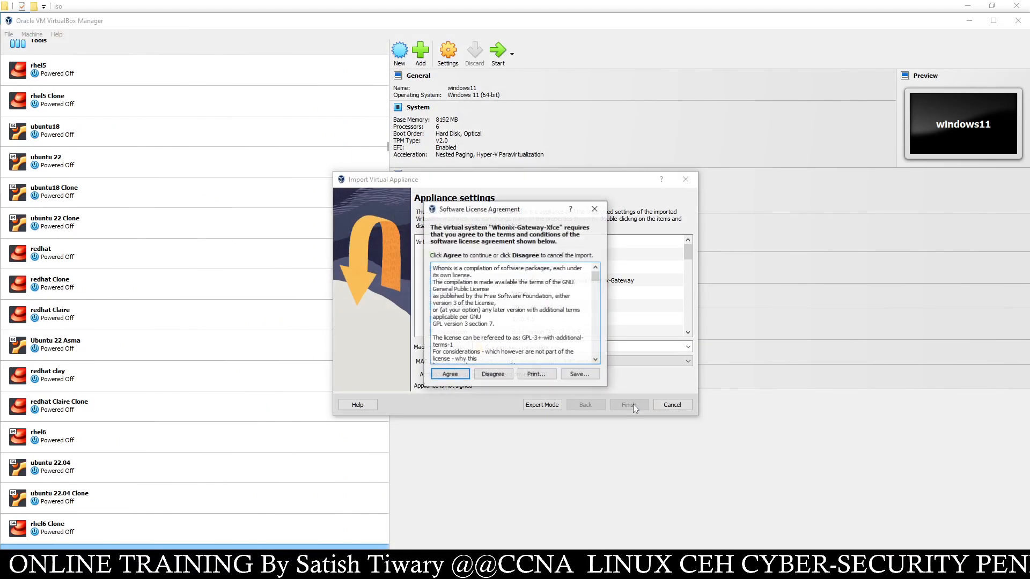
click(452, 371)
click(451, 374)
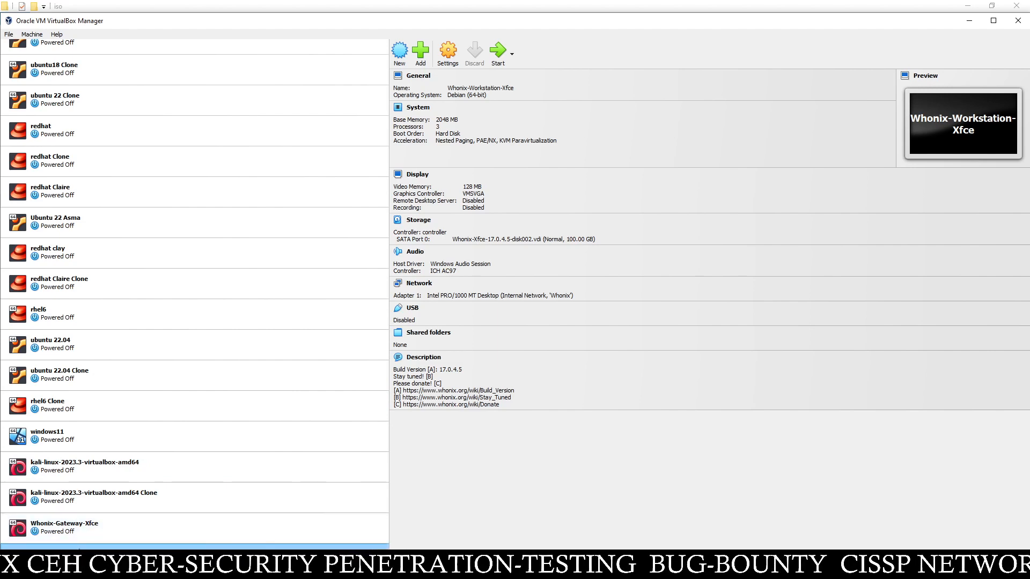
- Remove the Whonix-Workstation-Xfce machine from VirtualBox
right_click(79, 548)
click(129, 382)
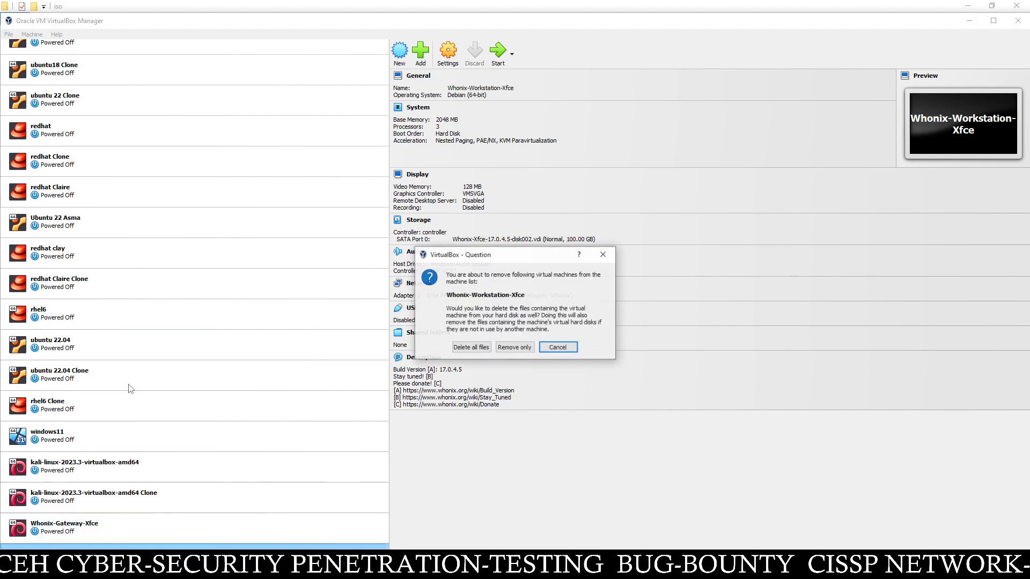
click(471, 346)
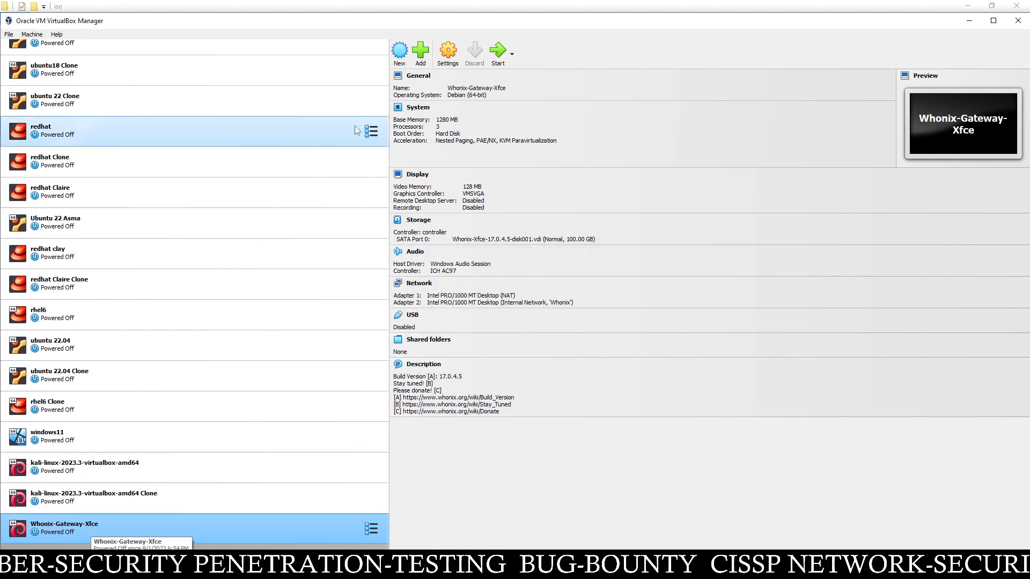
- Raise Whonix-Gateway-Xfce's base memory from 1280 MB to 4096 MB and save
click(448, 53)
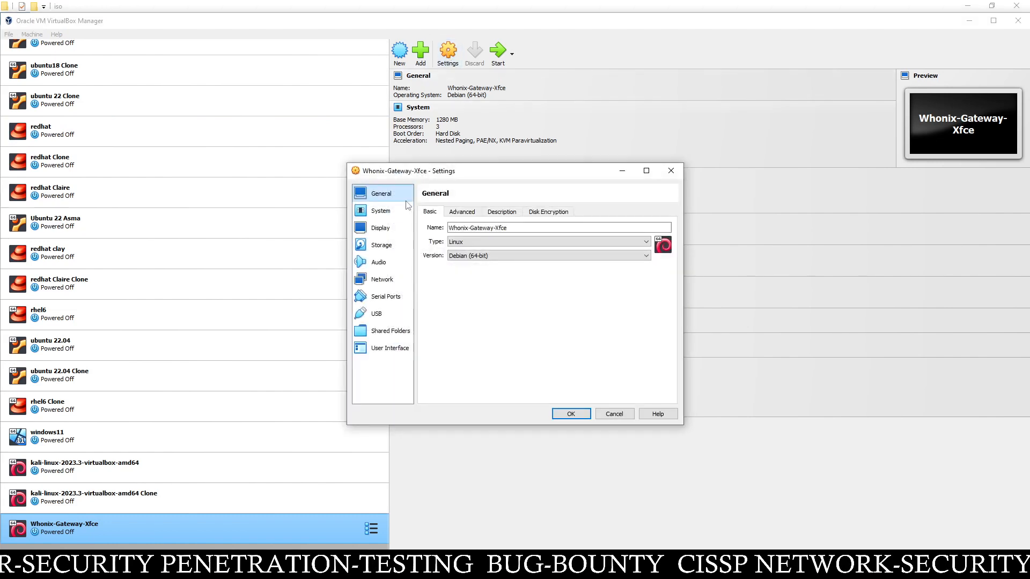
click(406, 207)
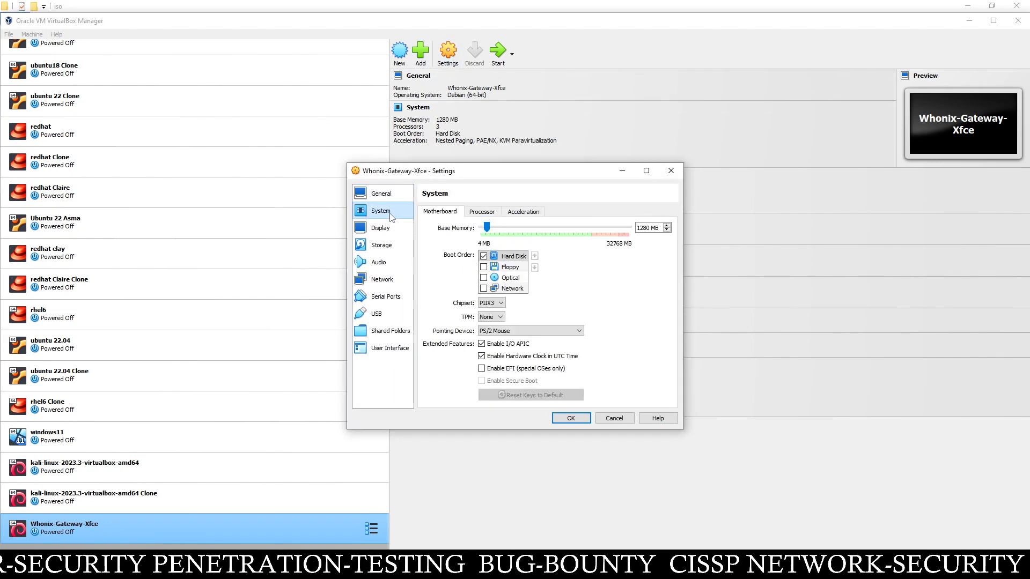
click(481, 212)
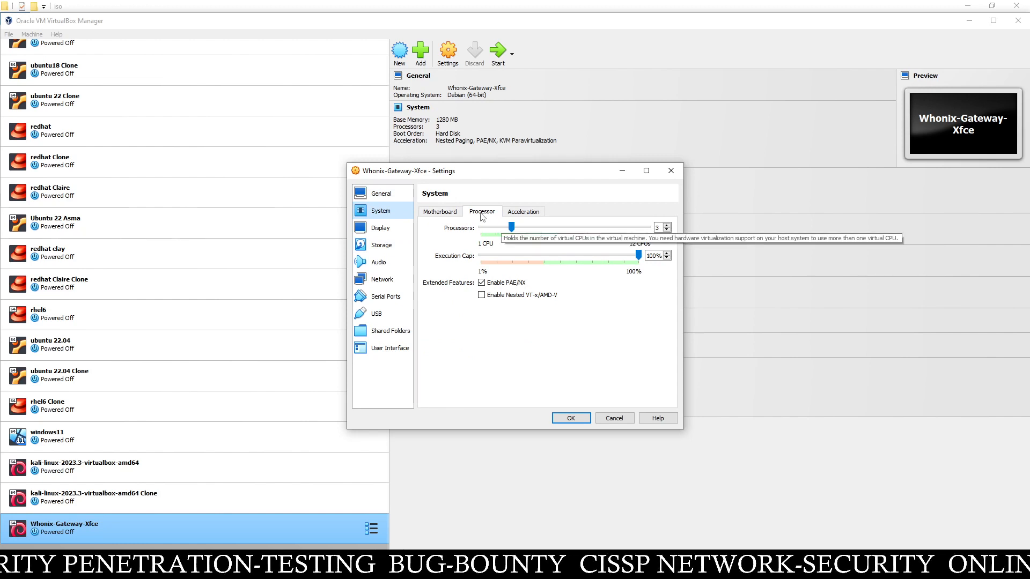
click(448, 211)
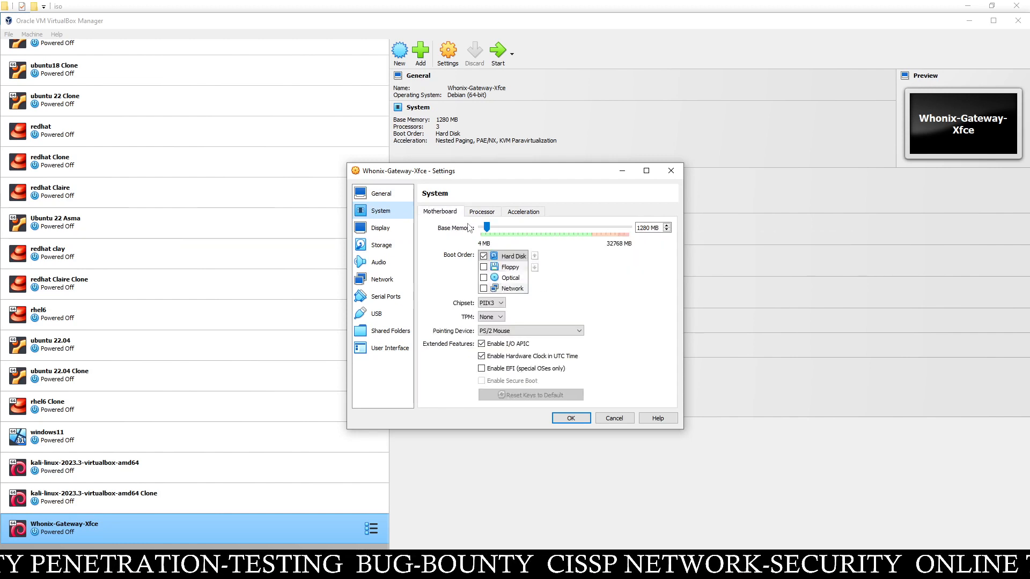
mouse_move(487, 227)
mouse_down()
mouse_move(511, 227)
mouse_move(501, 224)
mouse_up()
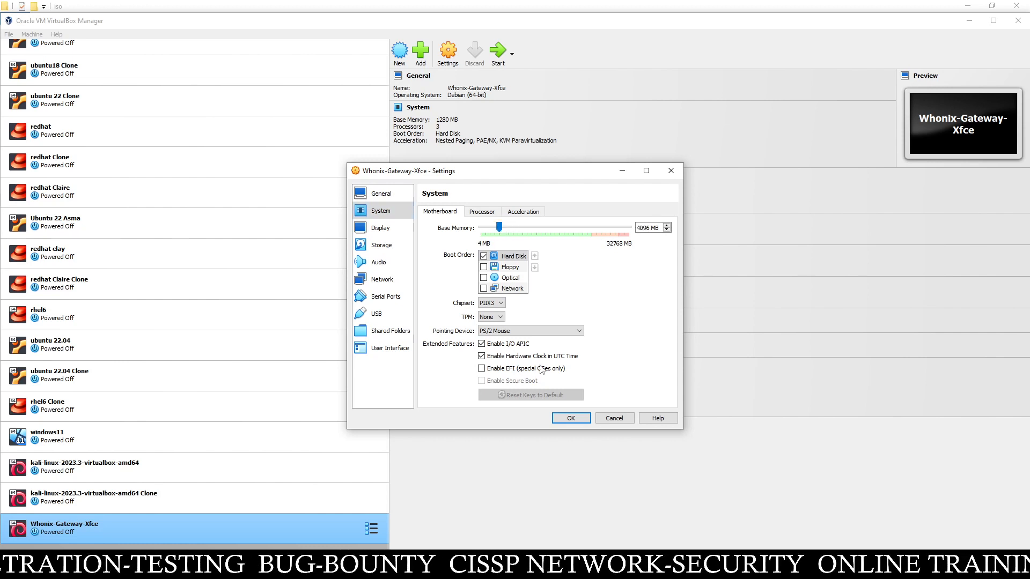
click(585, 418)
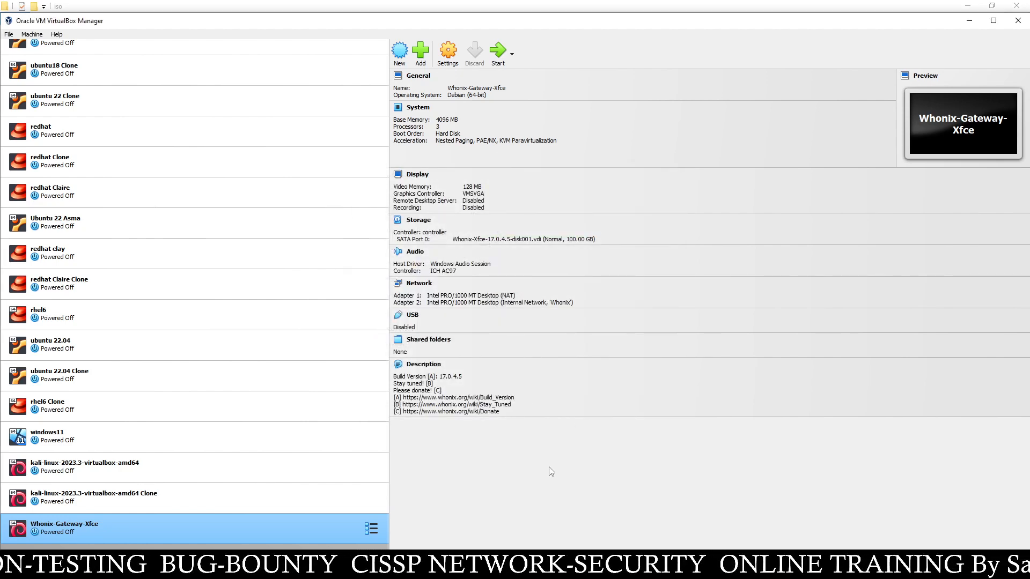
- Start Whonix-Gateway-Xfce, get its window filling the screen, and clear the VirtualBox notifications
click(497, 51)
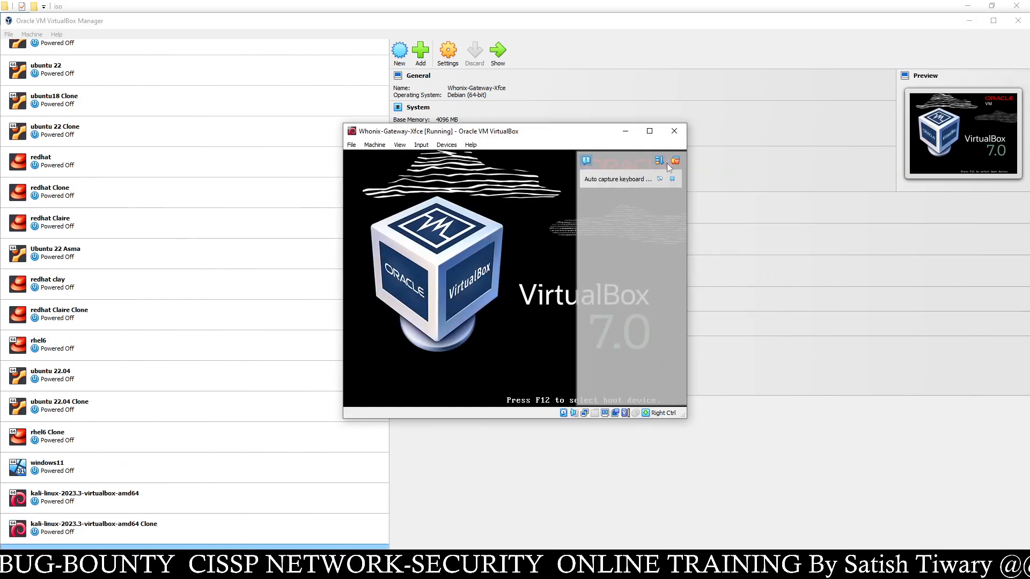
click(649, 131)
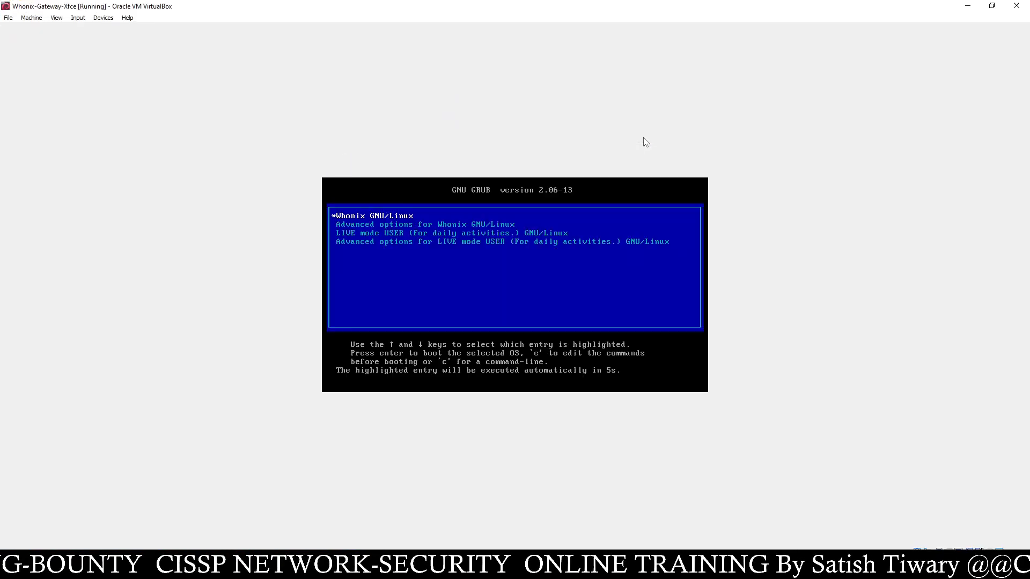
click(57, 18)
click(76, 50)
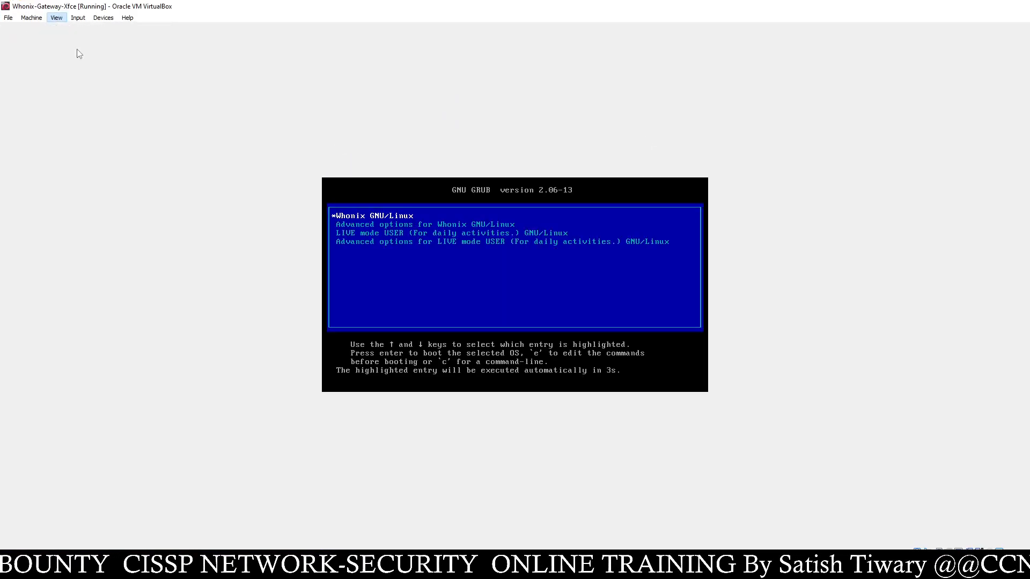
click(649, 141)
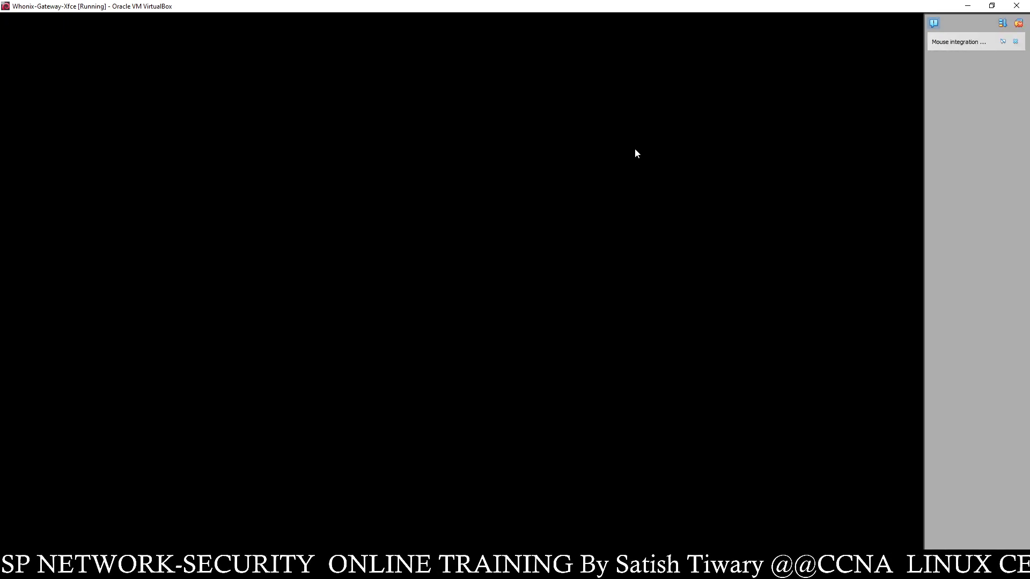
click(1019, 24)
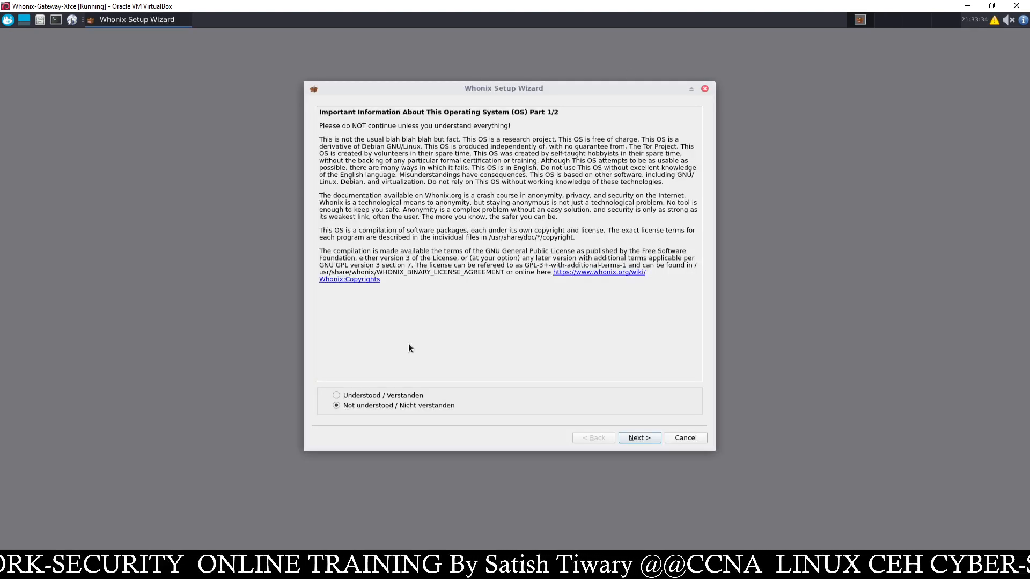
- Acknowledge the Whonix notices, then choose a direct Tor connection and start connecting
click(639, 438)
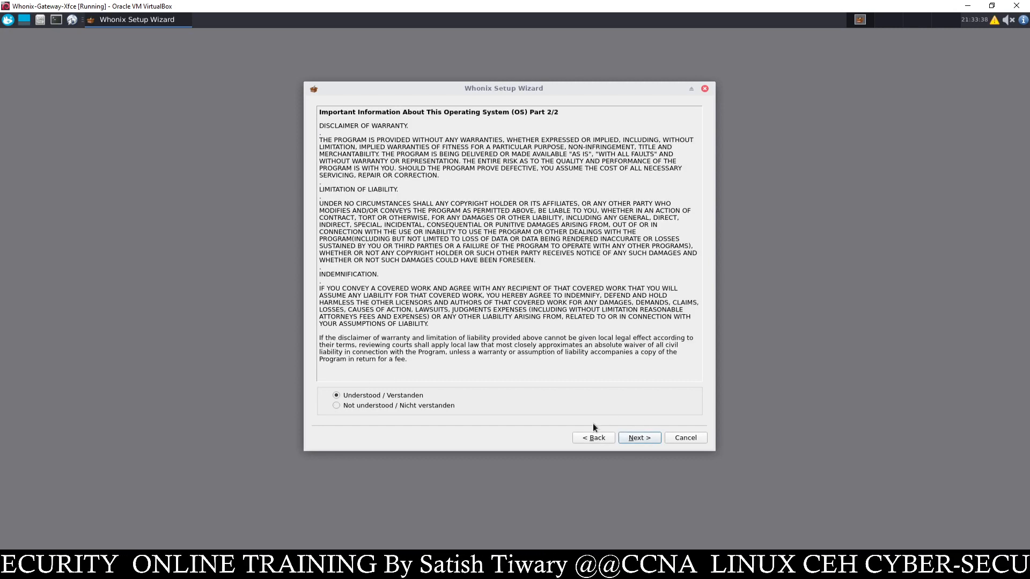
click(647, 440)
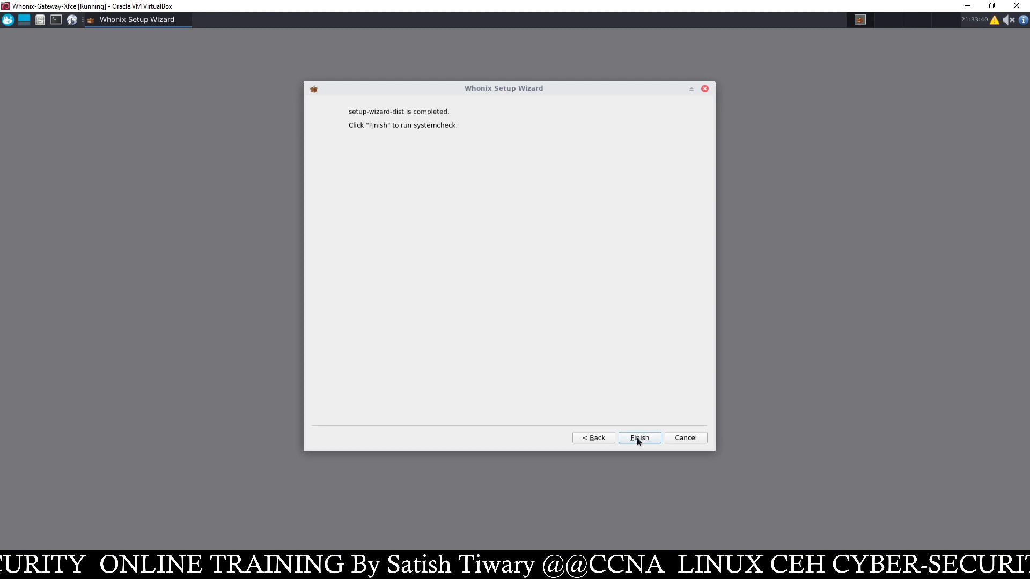
click(638, 438)
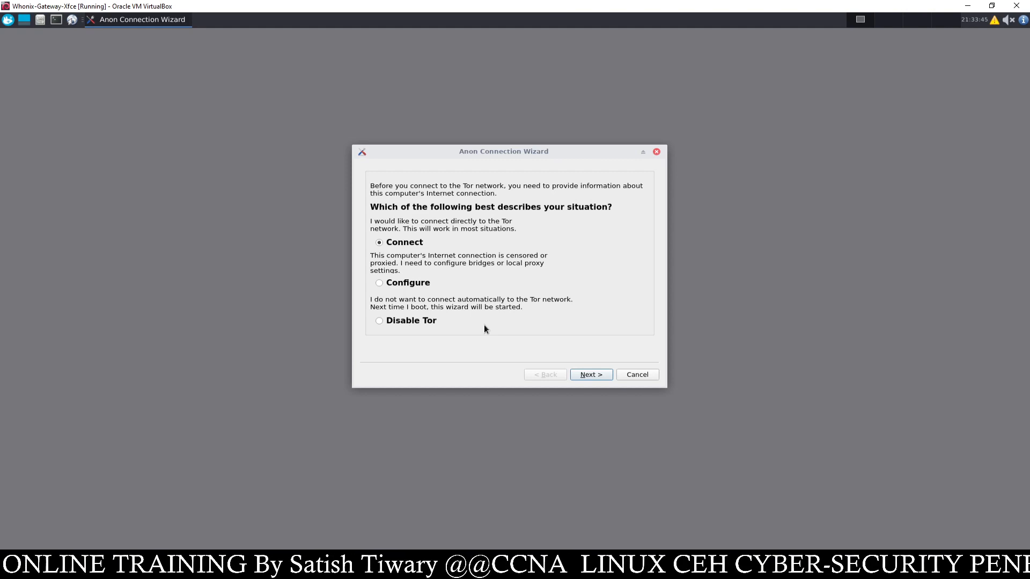
click(590, 373)
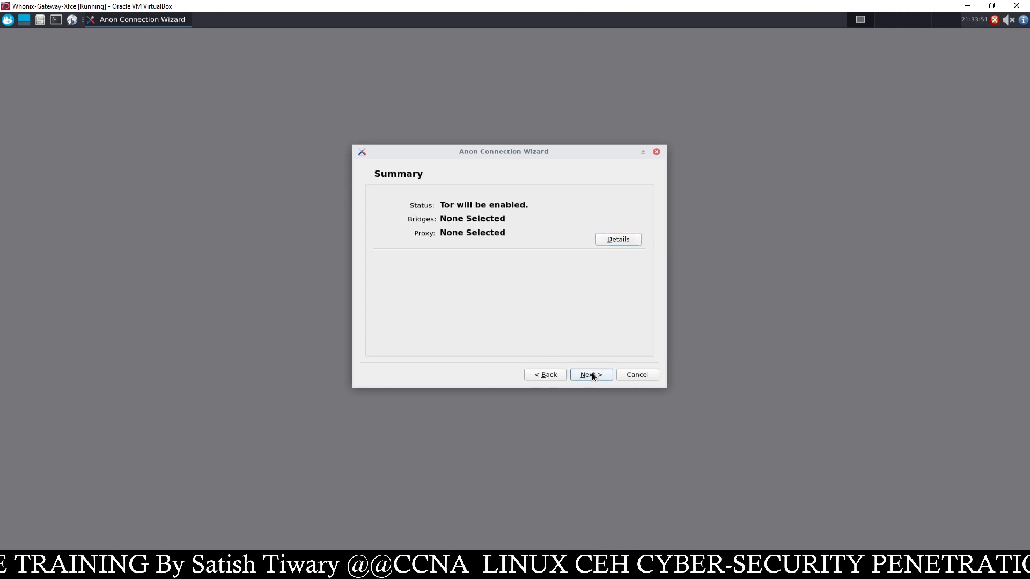
click(591, 373)
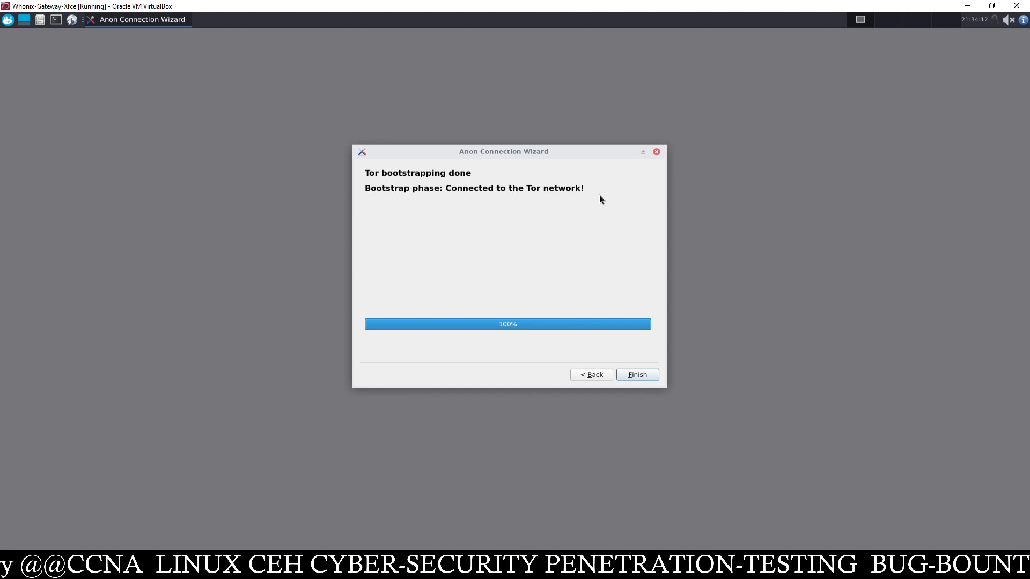
- Close the finished Anon Connection Wizard and bring VirtualBox Manager to the front
click(639, 374)
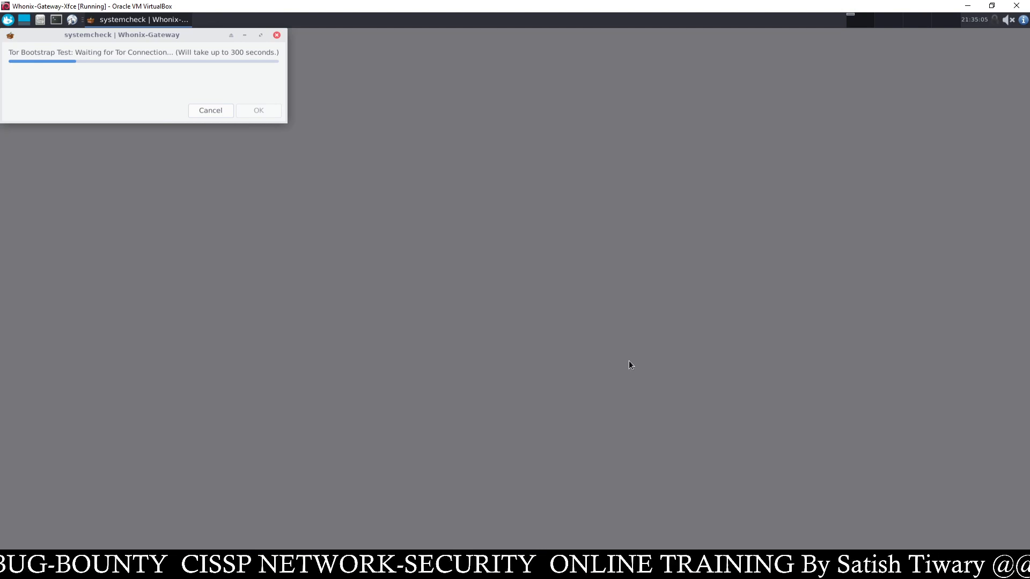
click(455, 568)
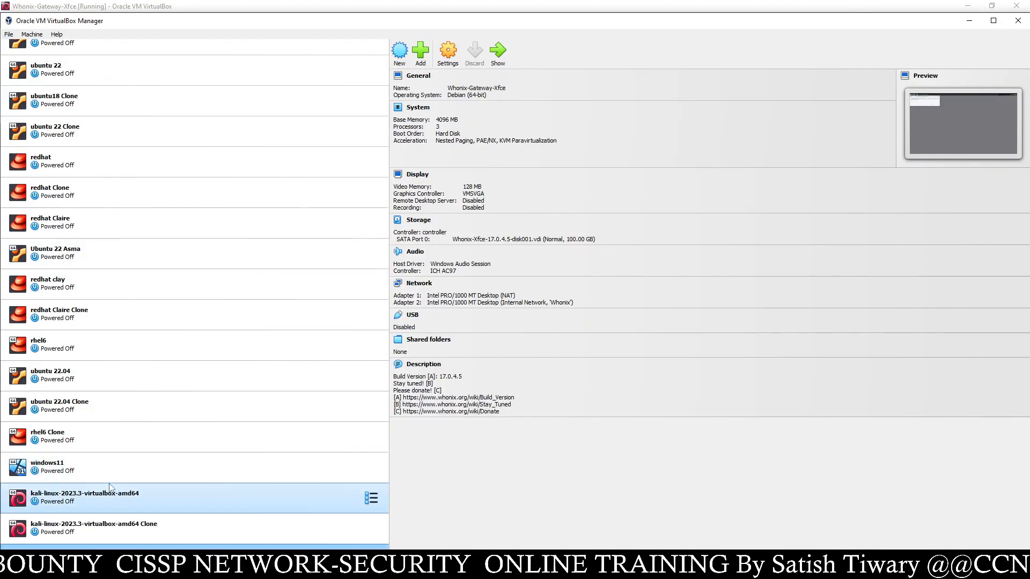
- Select windows11 to view its bridged adapter, glance at the gateway VM, then return to the manager
click(78, 467)
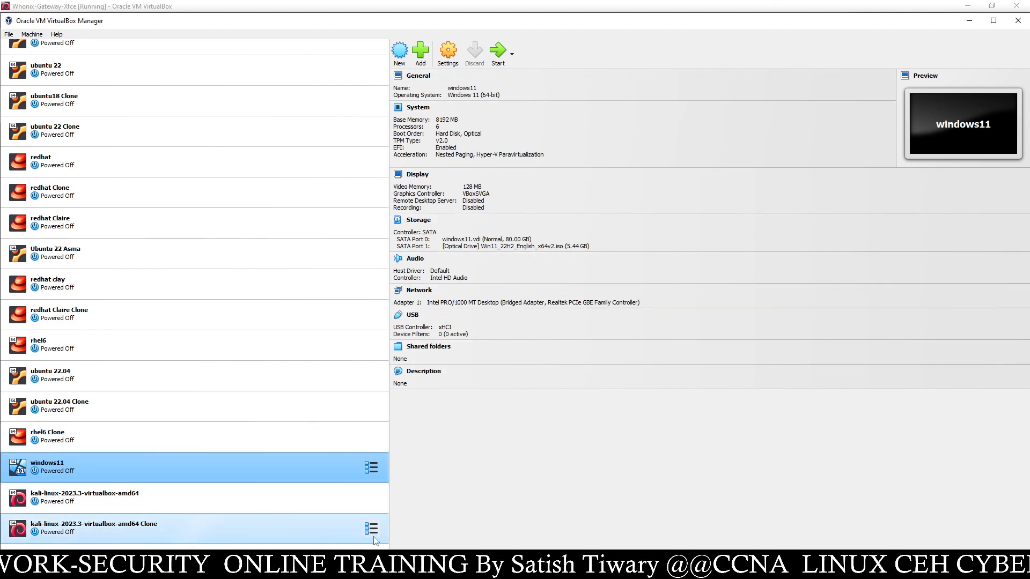
click(378, 568)
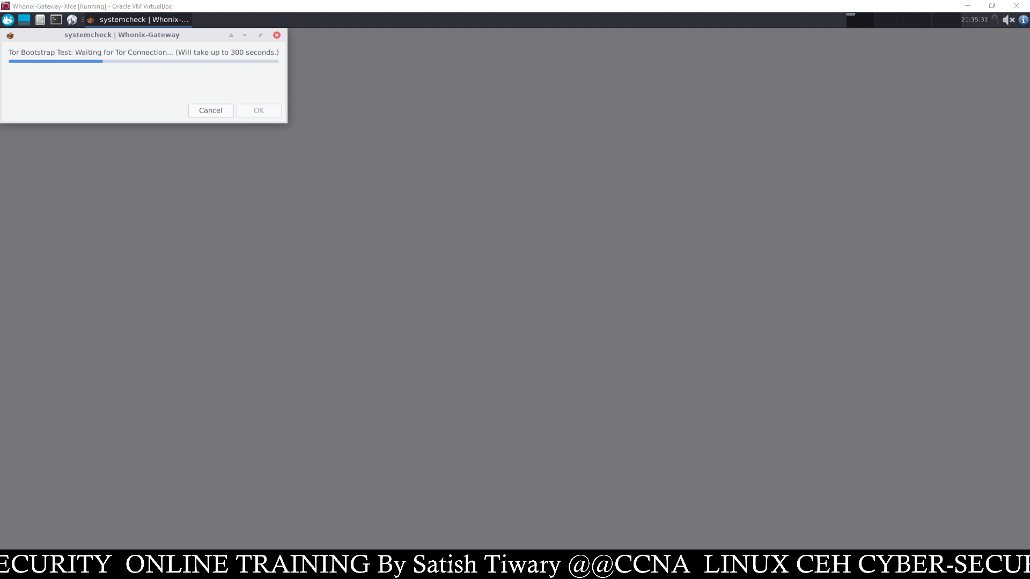
click(365, 568)
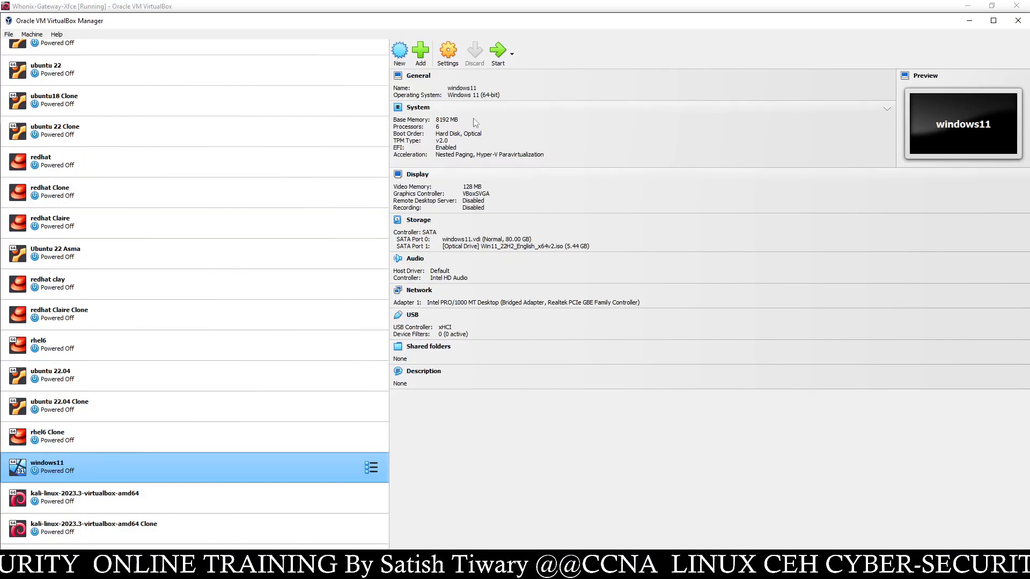
- Set windows11's Adapter 1 to Internal Network 'Whonix', save, and check the gateway VM
click(448, 51)
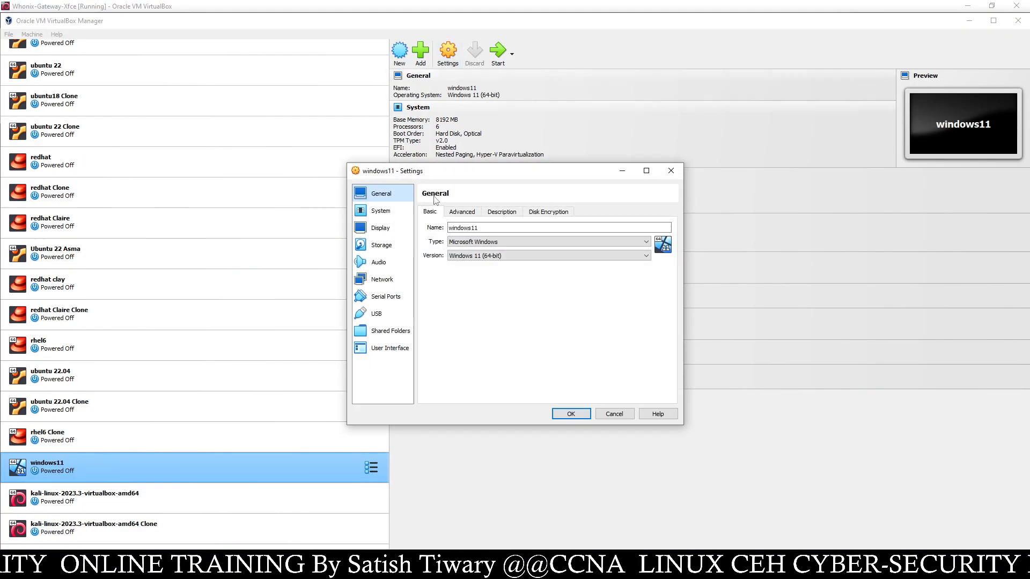
click(382, 279)
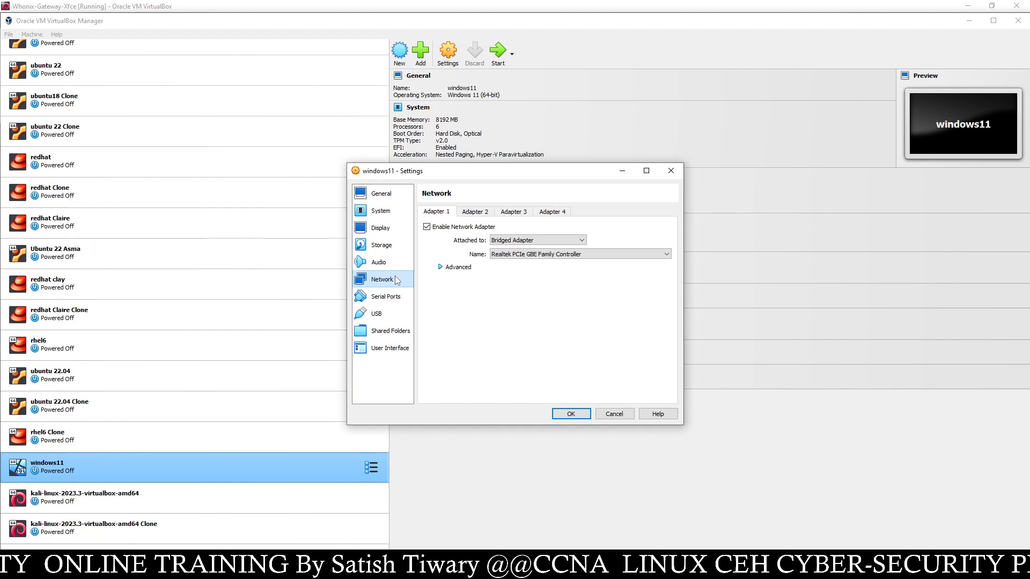
click(525, 242)
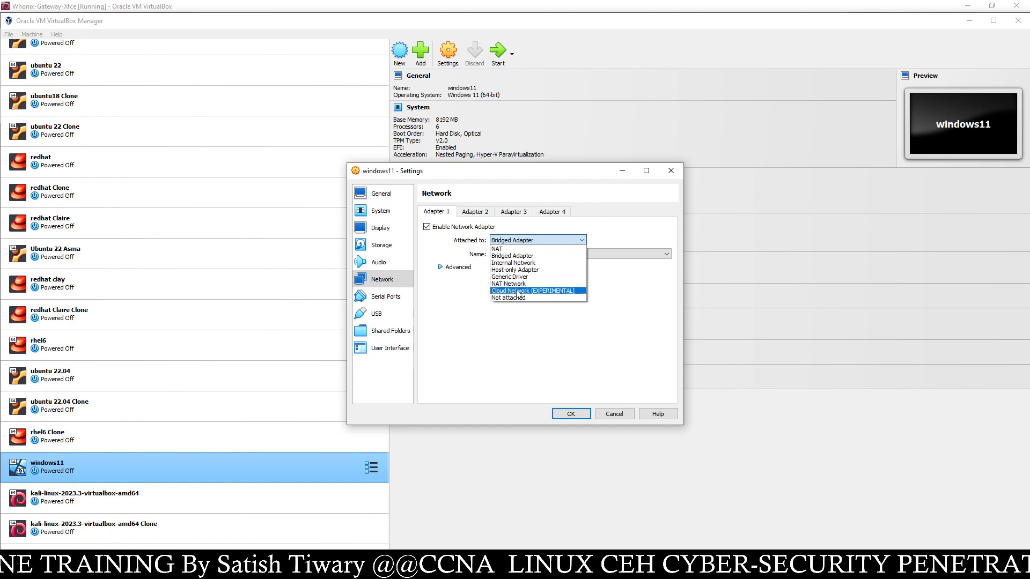
click(517, 263)
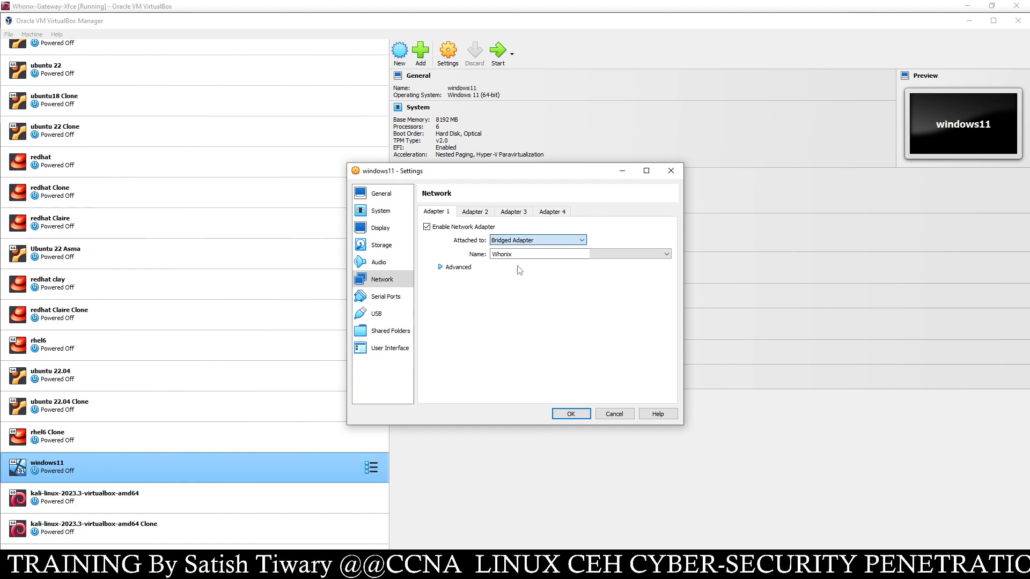
click(666, 254)
click(644, 268)
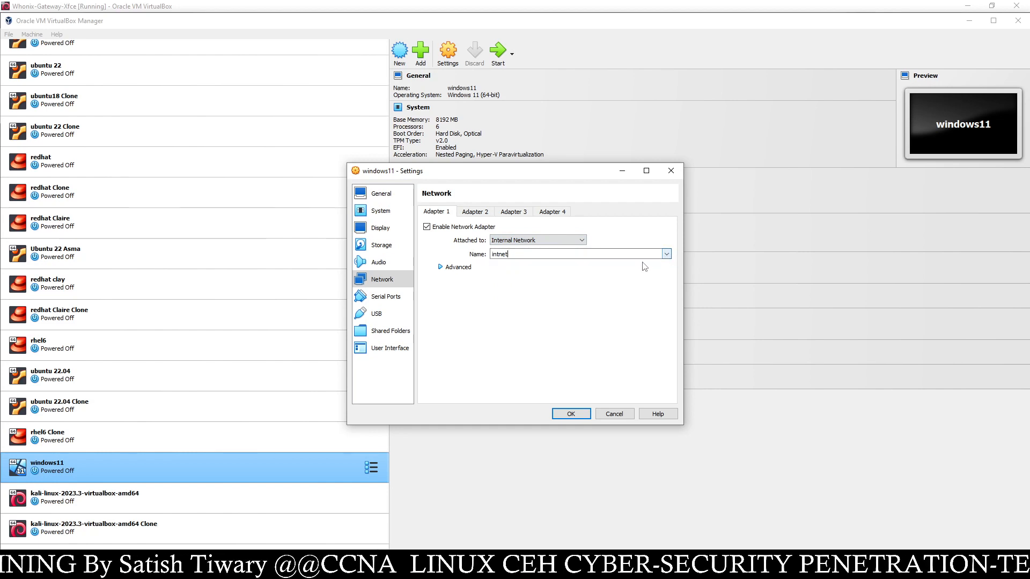
click(667, 254)
click(638, 269)
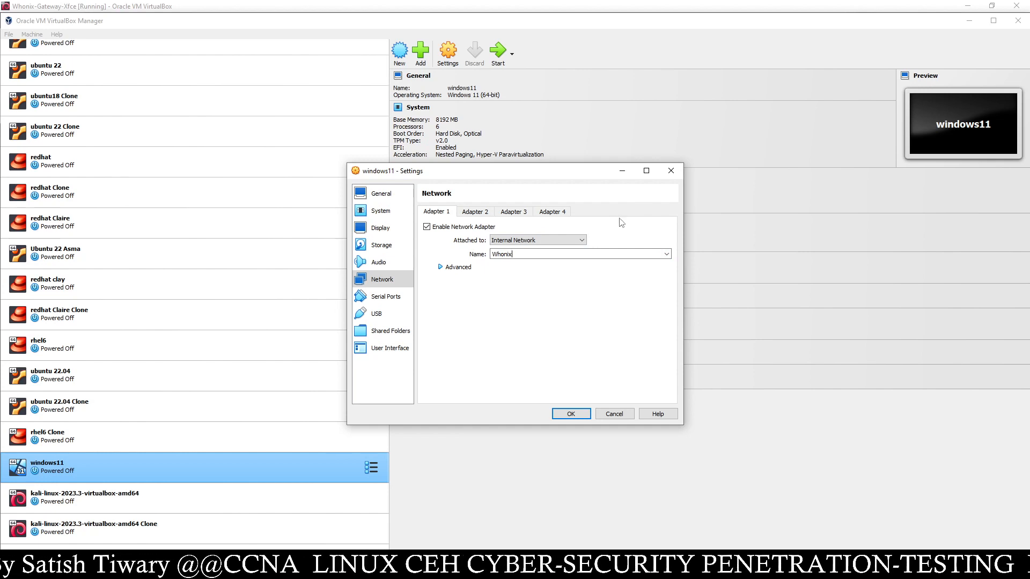
click(569, 414)
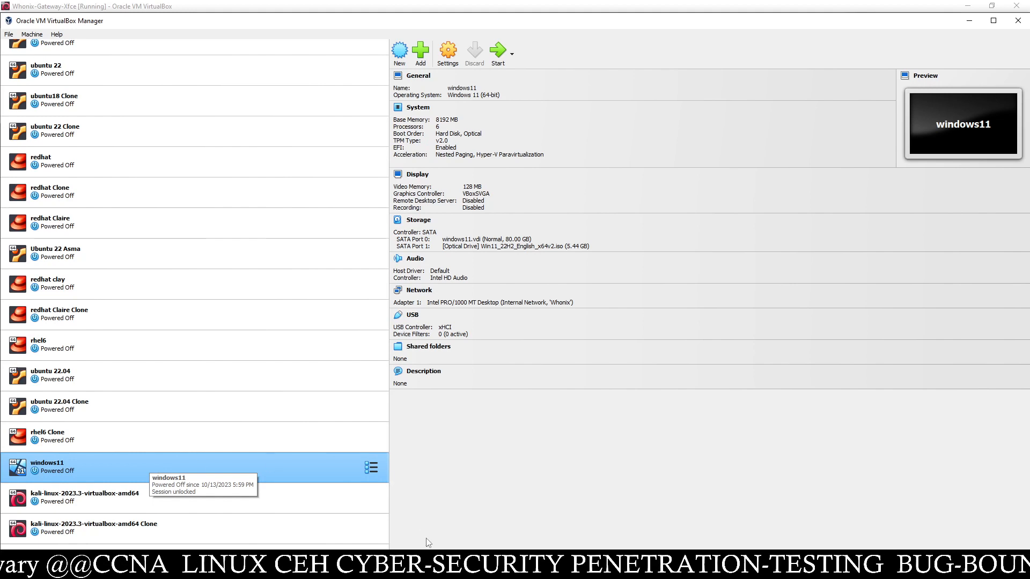
click(483, 568)
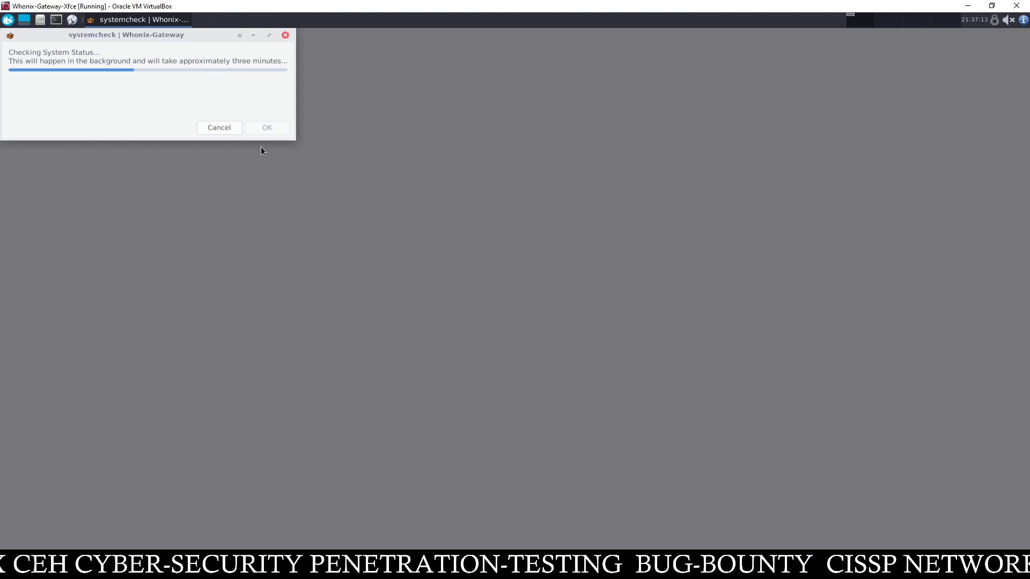
- Return to VirtualBox Manager and select the kali-linux-2023.3-virtualbox-amd64 Clone machine
key(alt+Tab)
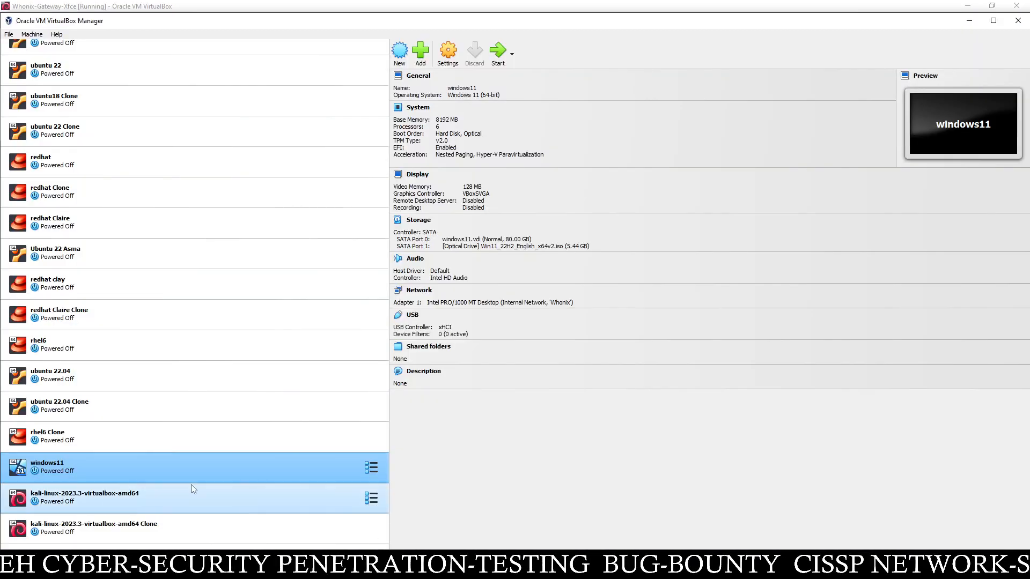
click(178, 497)
click(164, 519)
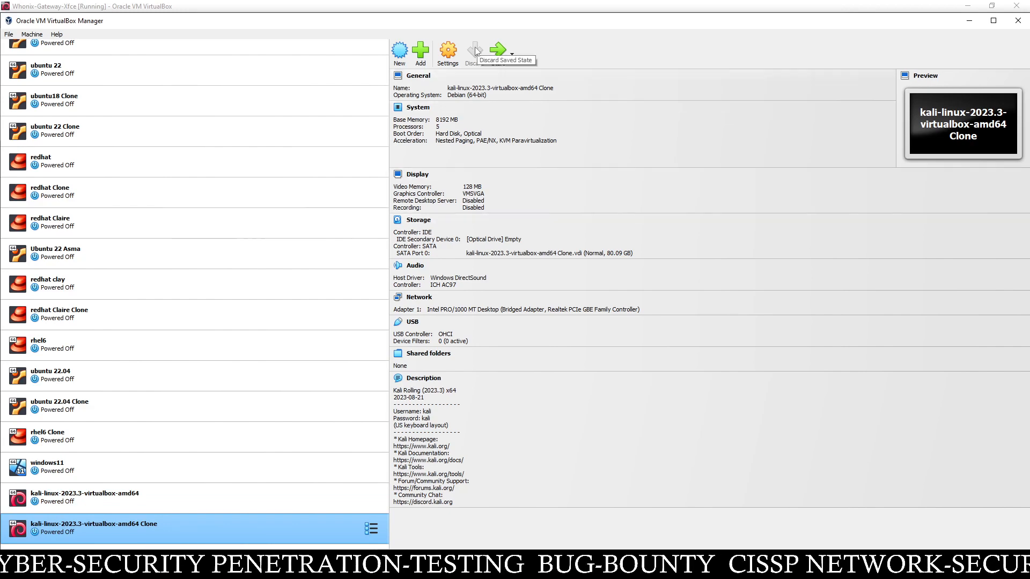
- Set the kali Clone's Adapter 1 to Internal Network 'Whonix' and save
click(447, 53)
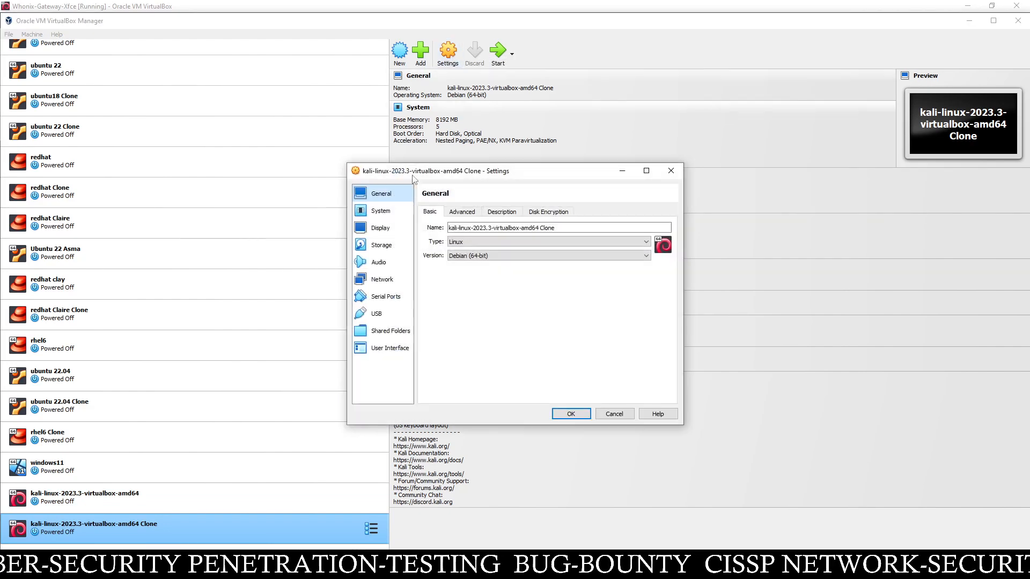
click(387, 279)
click(530, 240)
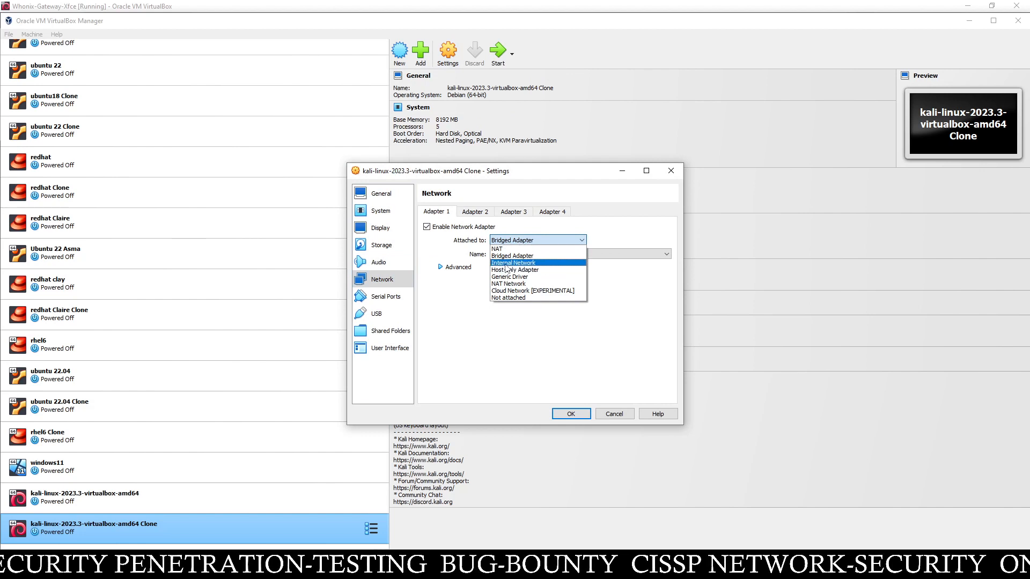
click(506, 263)
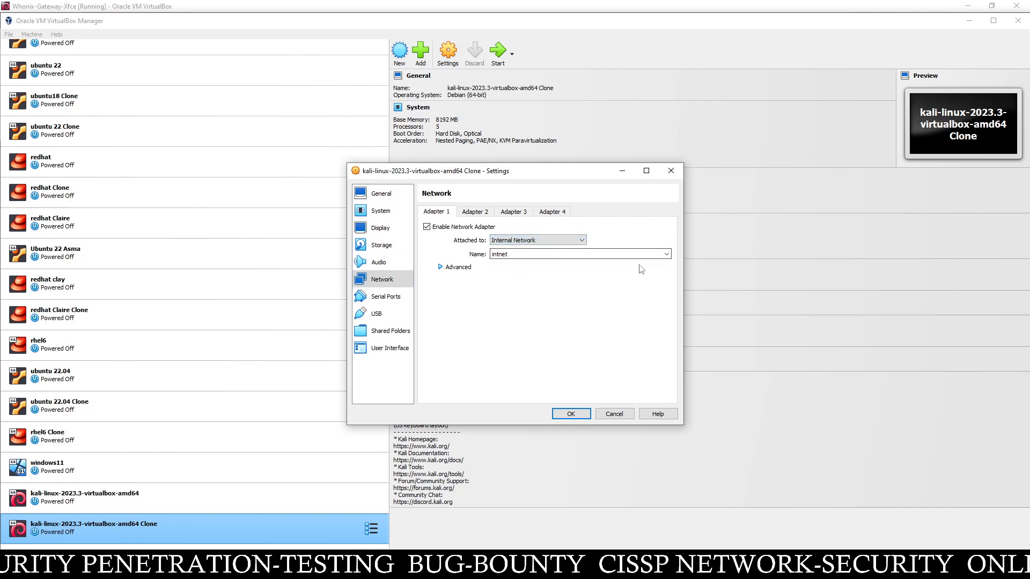
click(666, 255)
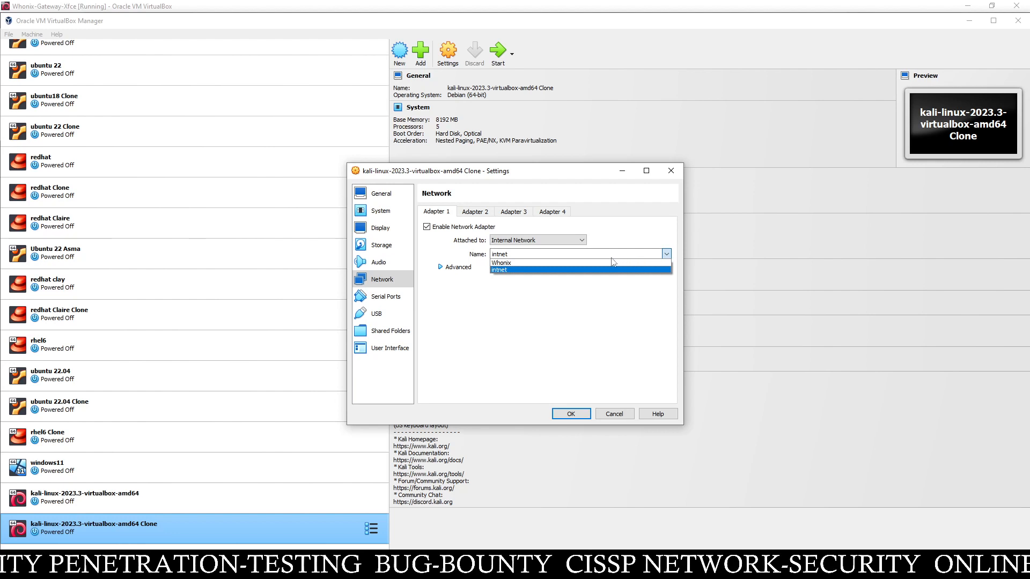
click(558, 263)
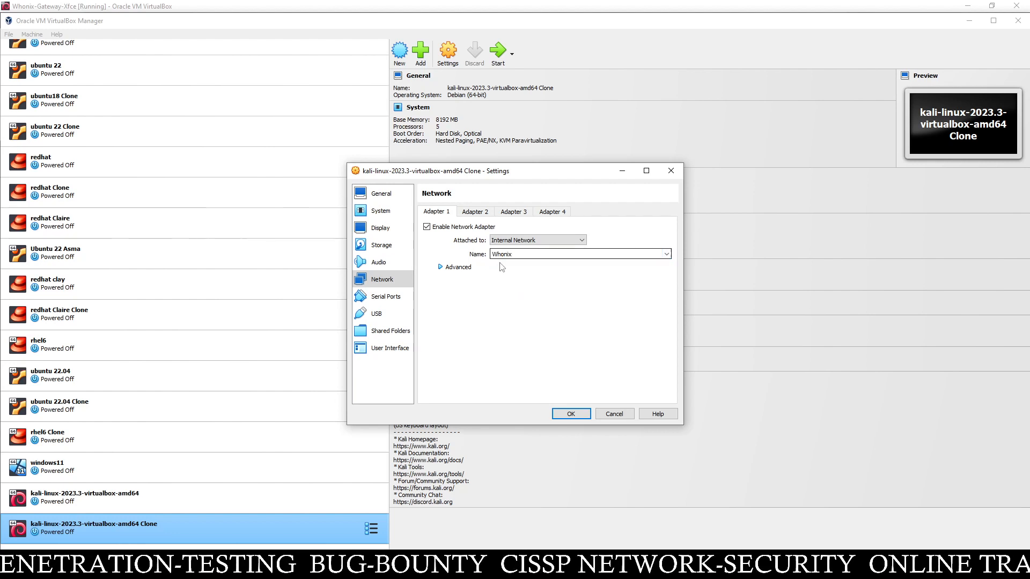
click(570, 414)
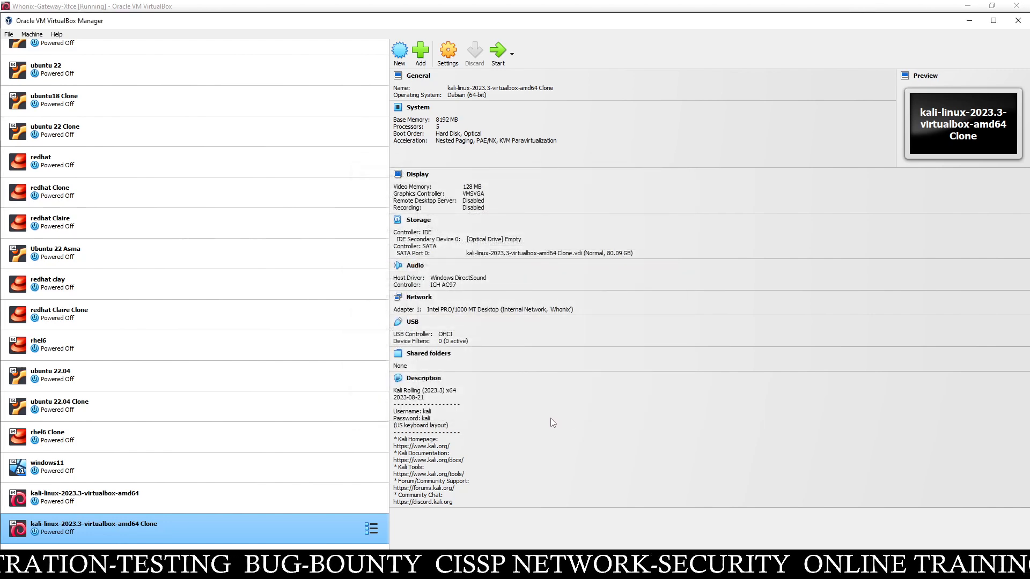
- Switch to the gateway, close the systemcheck report, and launch a terminal
click(491, 567)
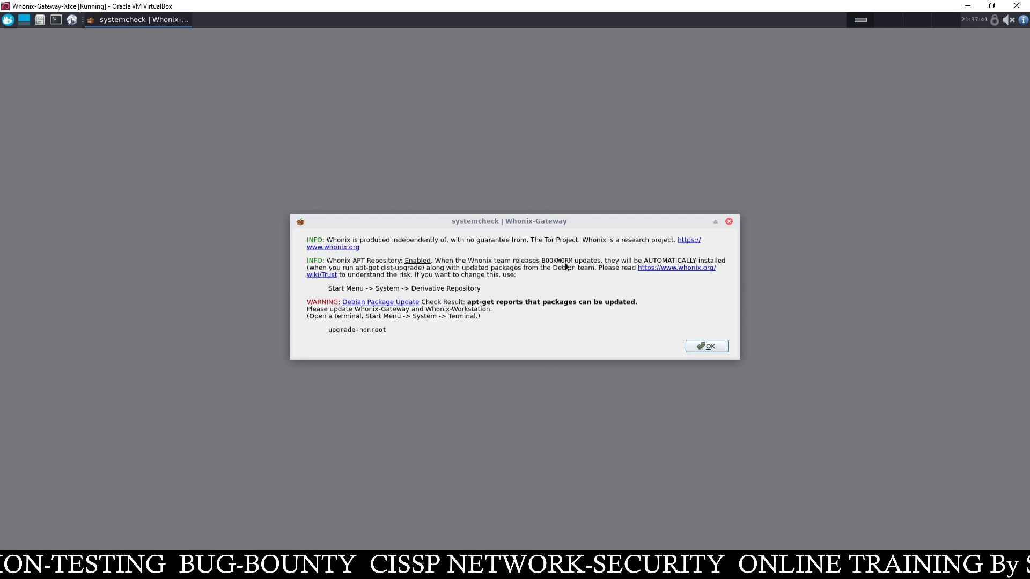
click(708, 347)
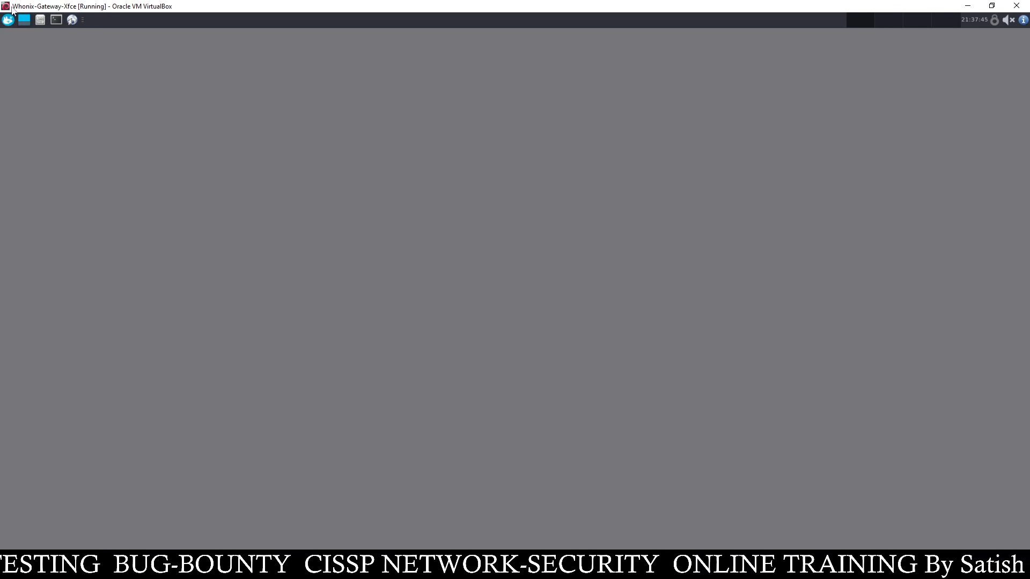
click(55, 21)
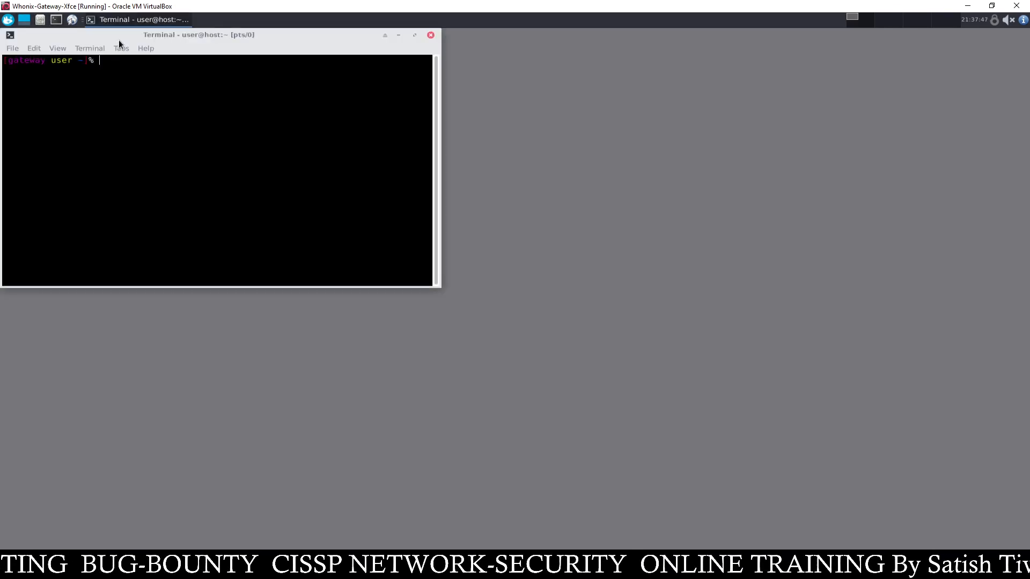
- Run ifconfig in the Whonix gateway terminal and maximize the window
drag(139, 49, 478, 159)
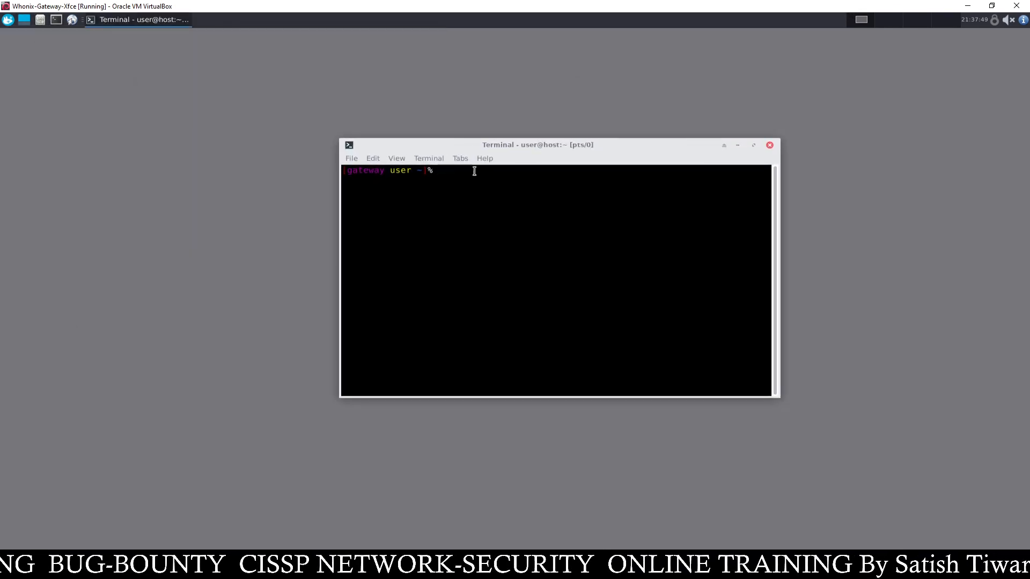
text(ifcon)
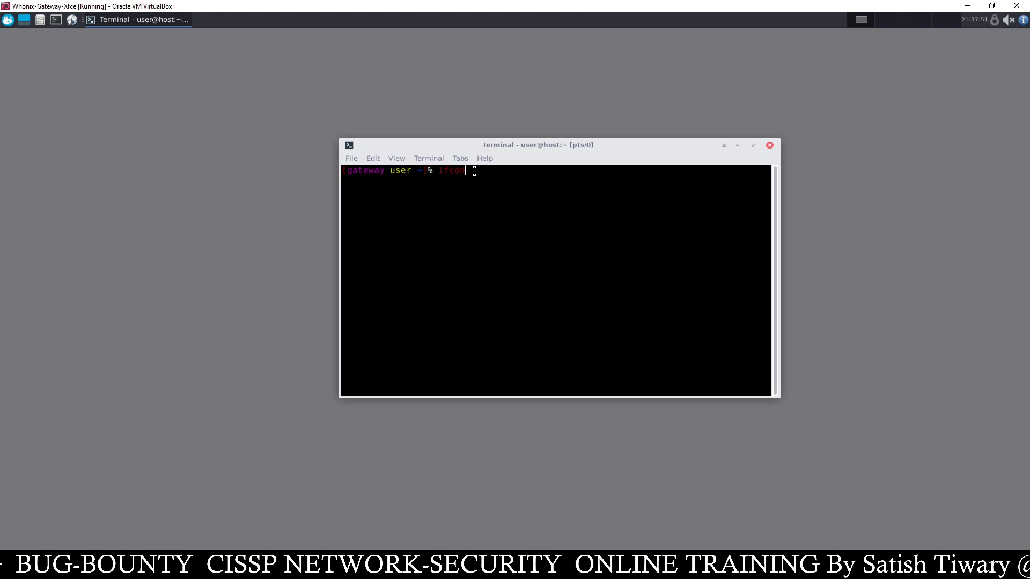
text(fig)
key(Return)
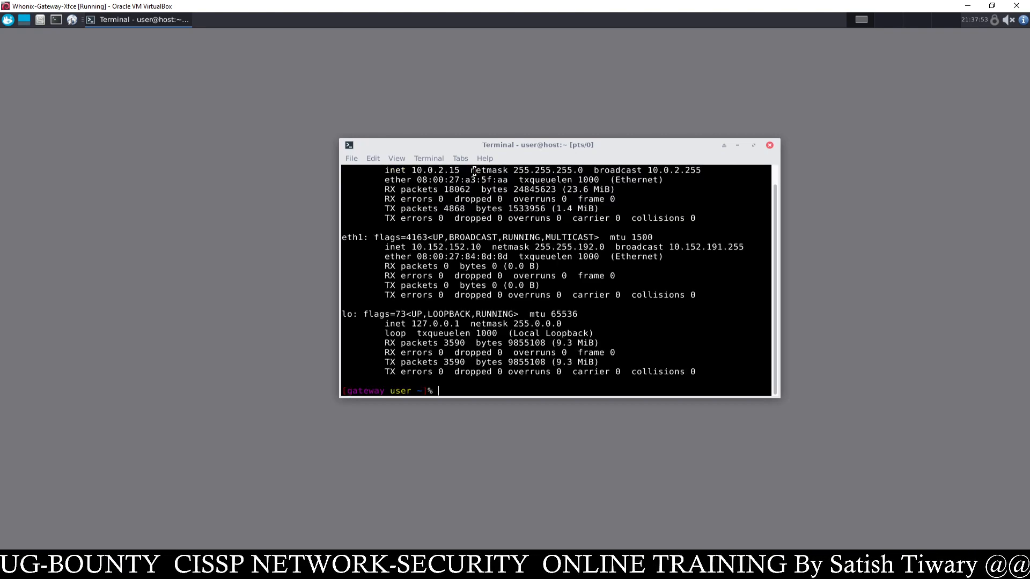
click(754, 145)
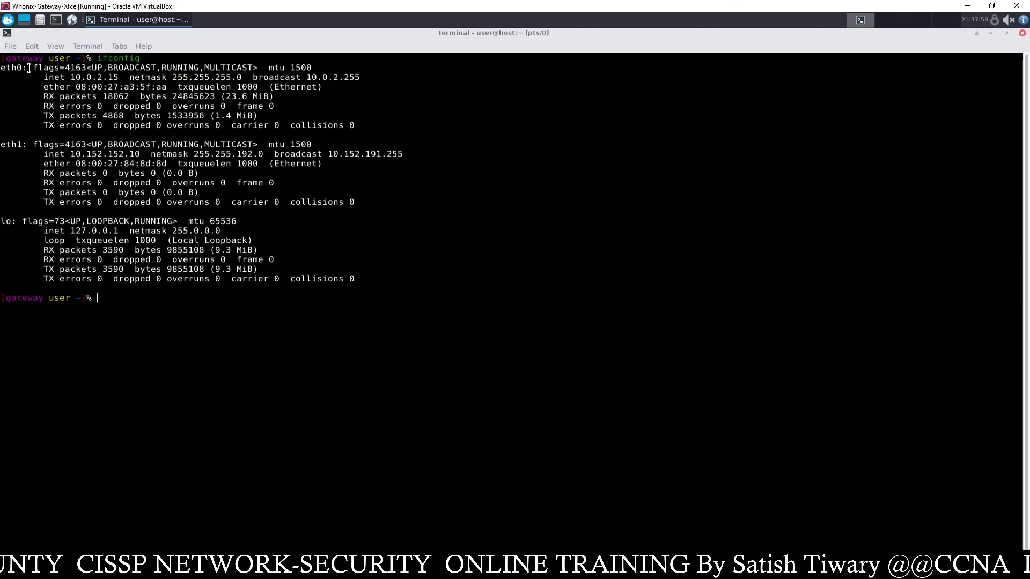
- Highlight eth0's 10.0.2.15 and eth1's 10.152.152.10 addresses, then shrink the gateway window
drag(9, 146, 1, 145)
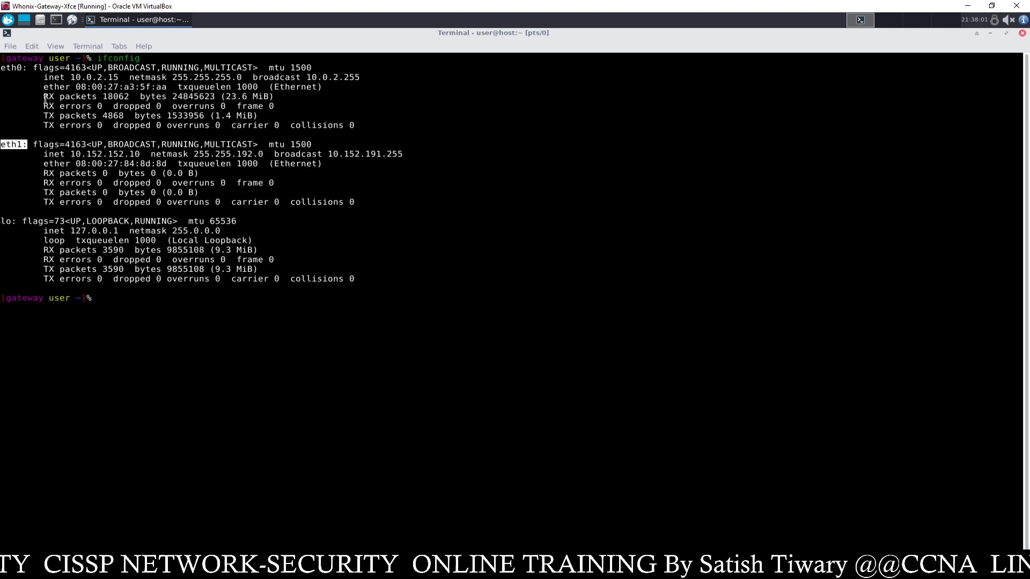
drag(65, 79, 131, 79)
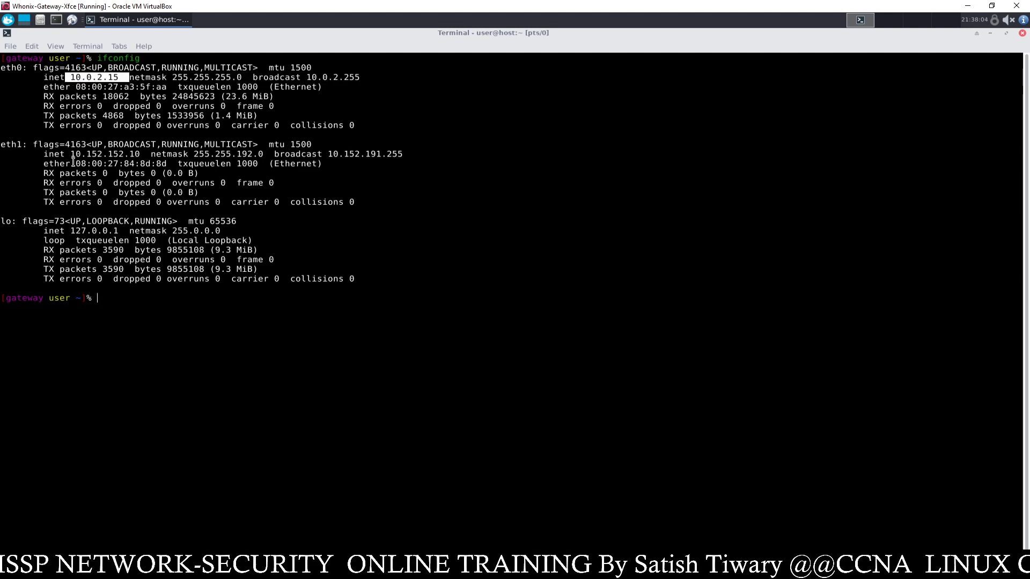
drag(74, 155, 146, 155)
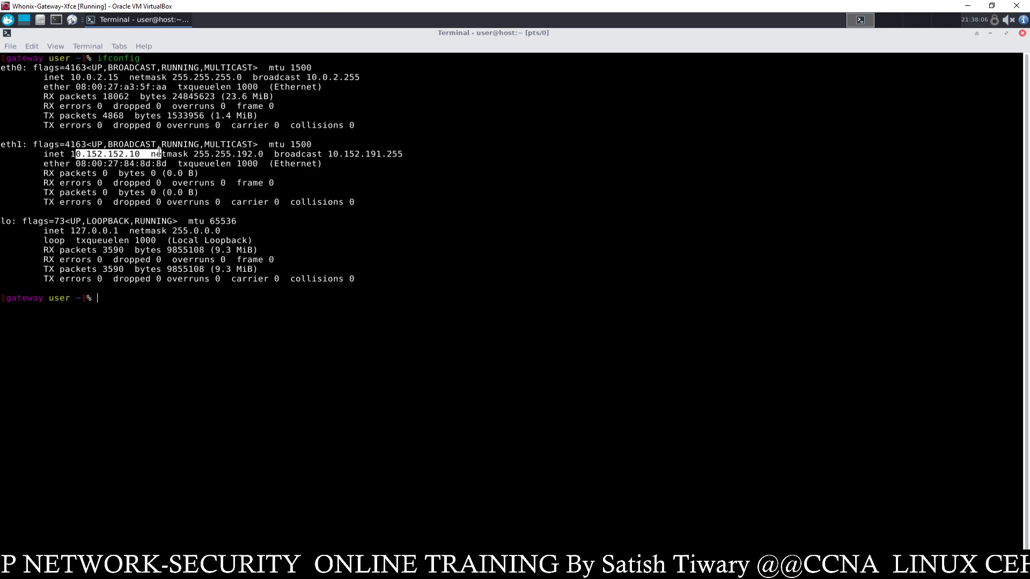
click(63, 152)
drag(32, 142, 1, 144)
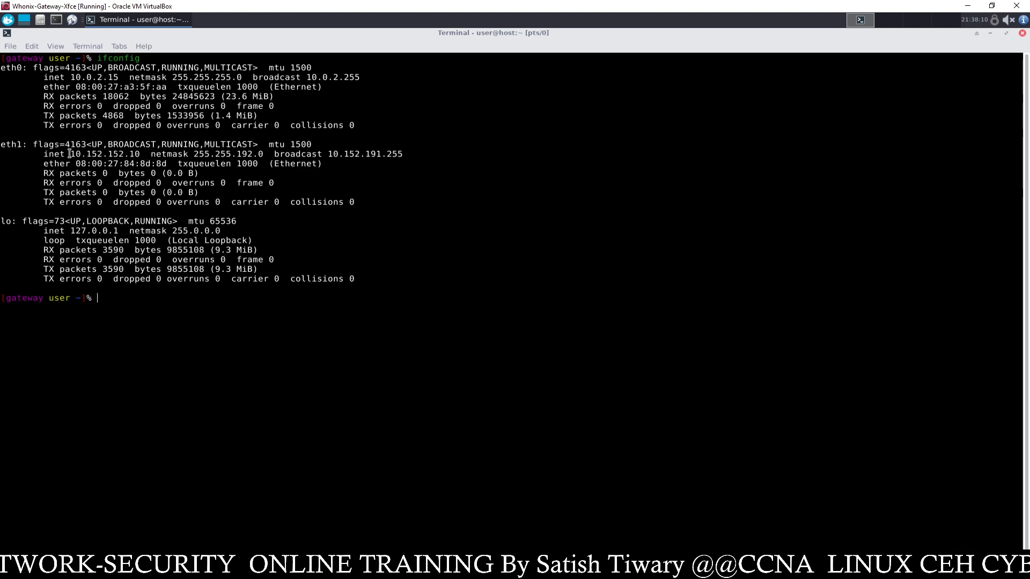
drag(68, 154, 108, 154)
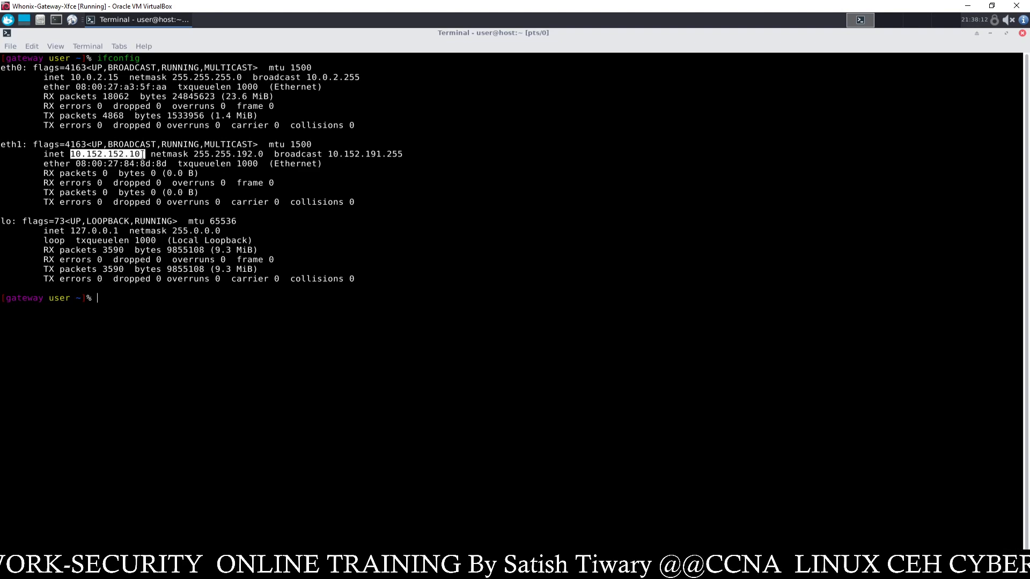
click(206, 154)
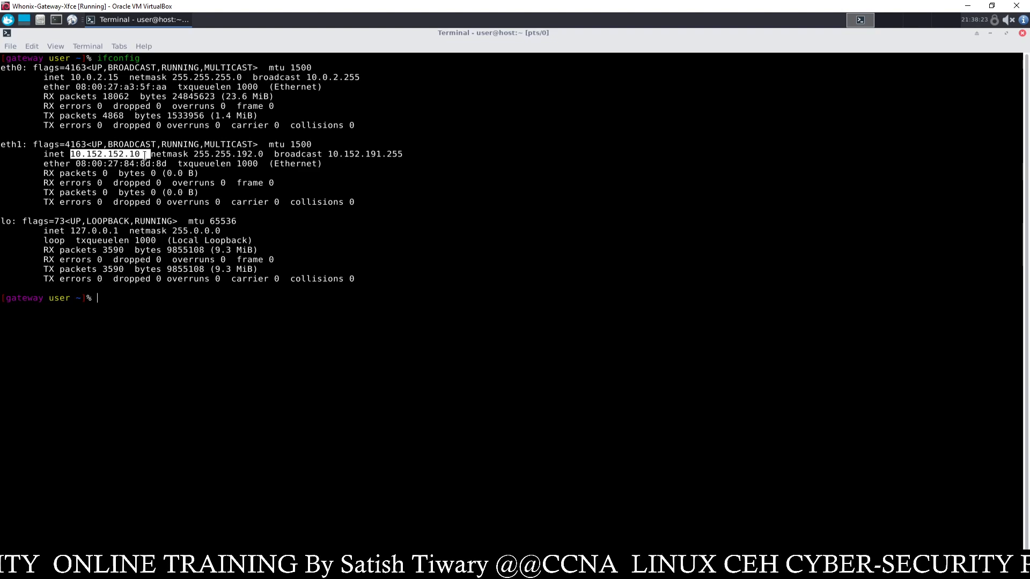
drag(468, 12, 750, 203)
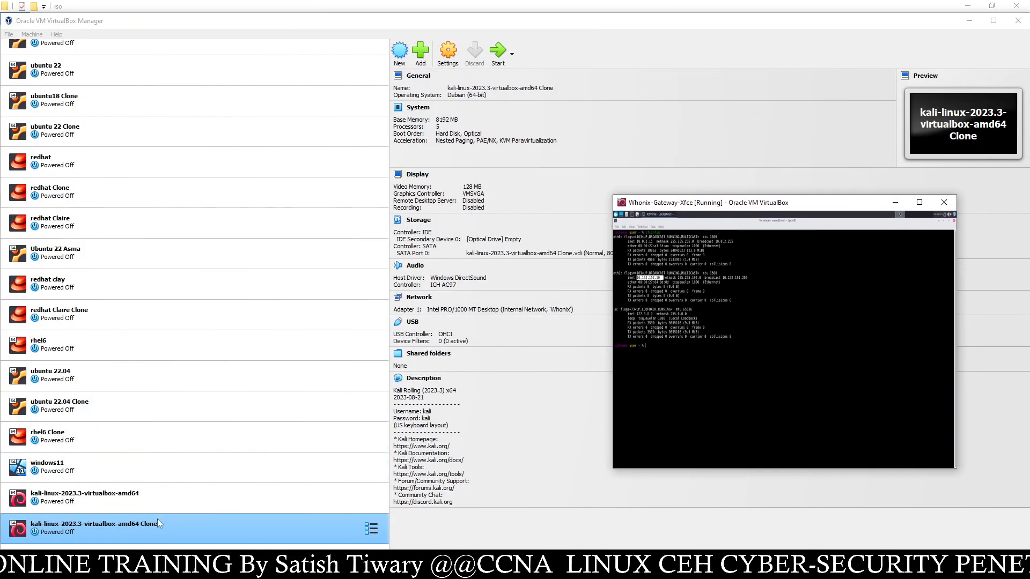
- Start the kali Clone, dismiss its notifications and submit the login credentials
click(494, 51)
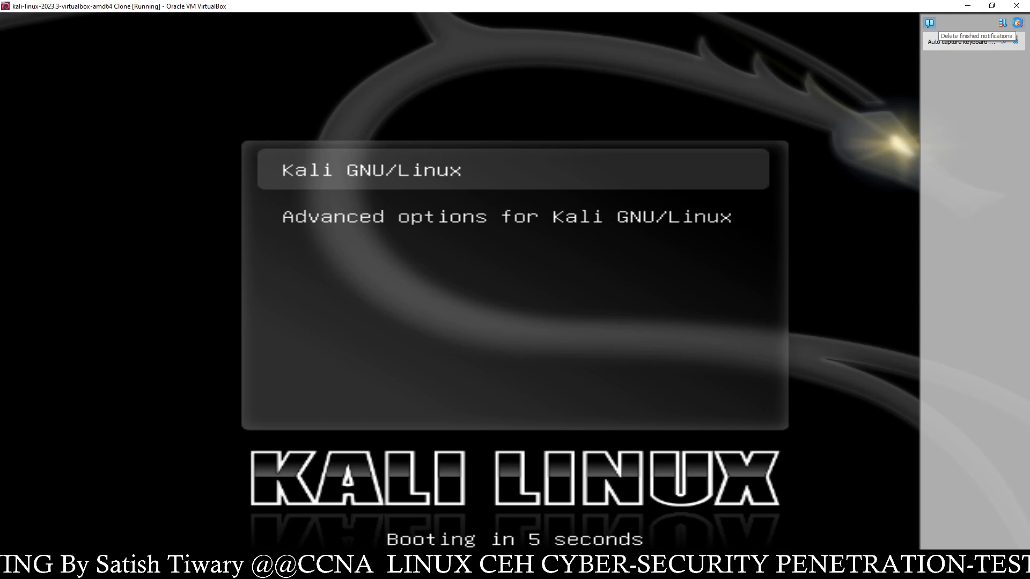
click(1017, 23)
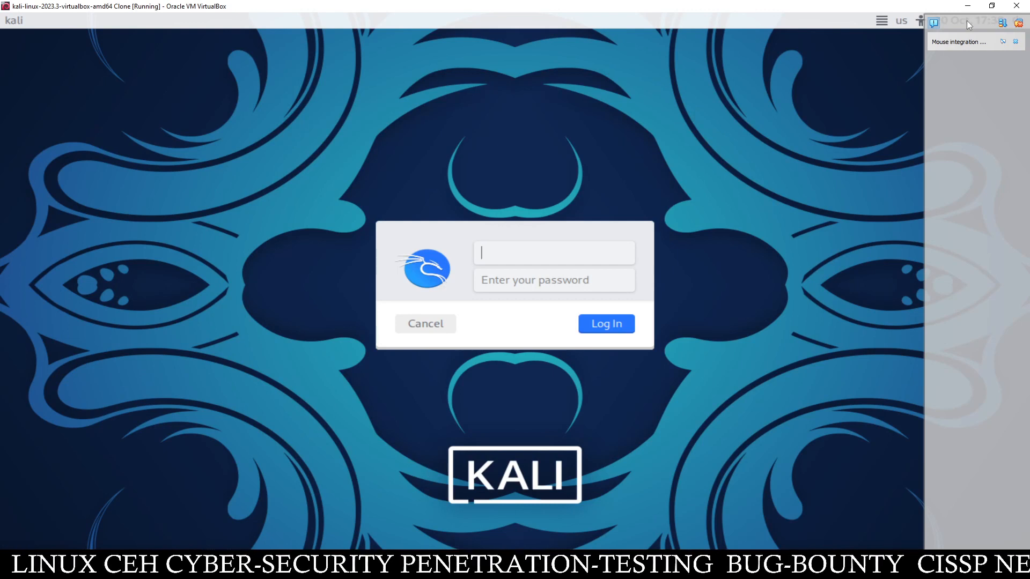
click(1018, 24)
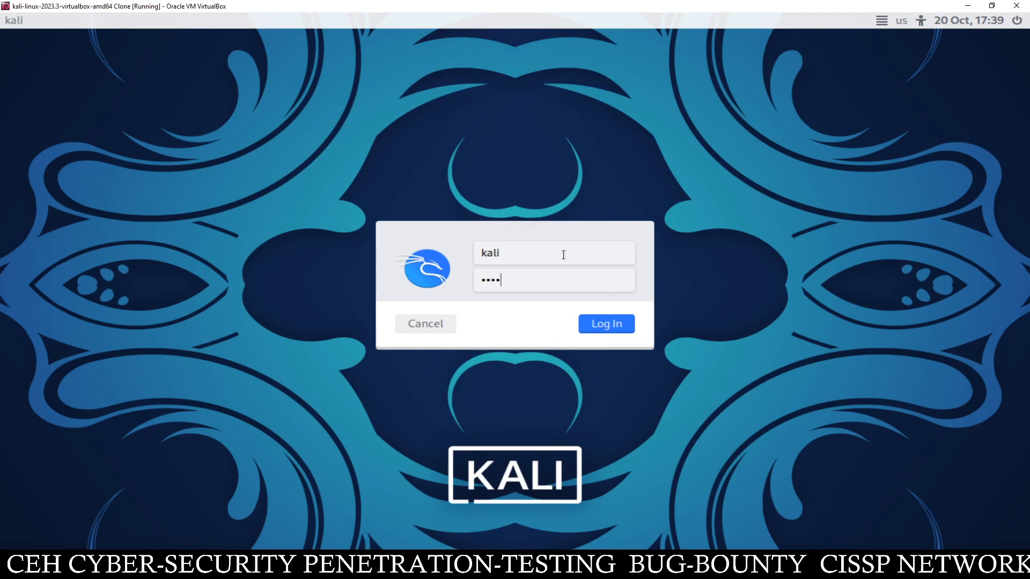
key(Return)
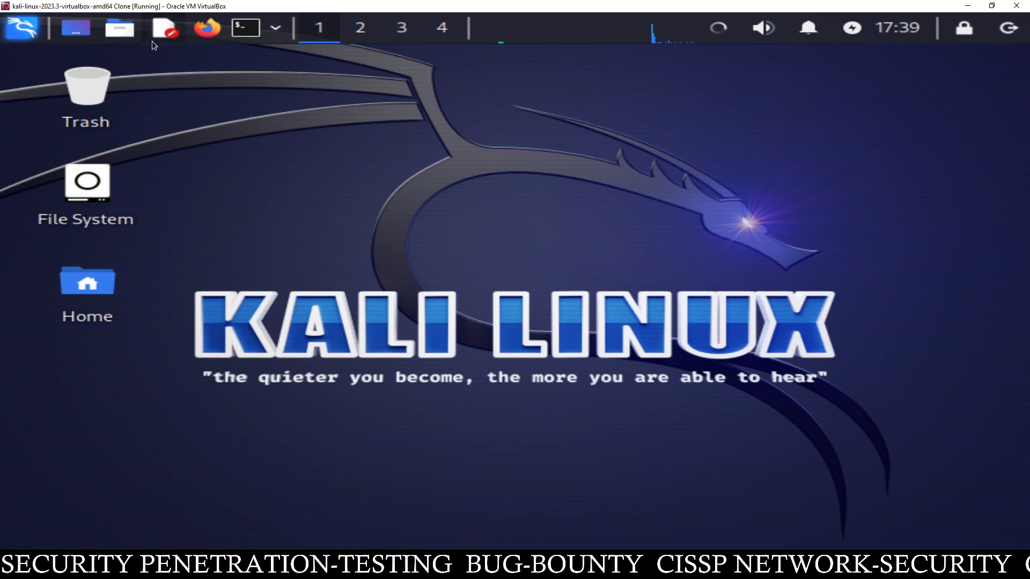
- Open Advanced Network Configuration from the Kali menu and add a new Ethernet-type connection
click(35, 27)
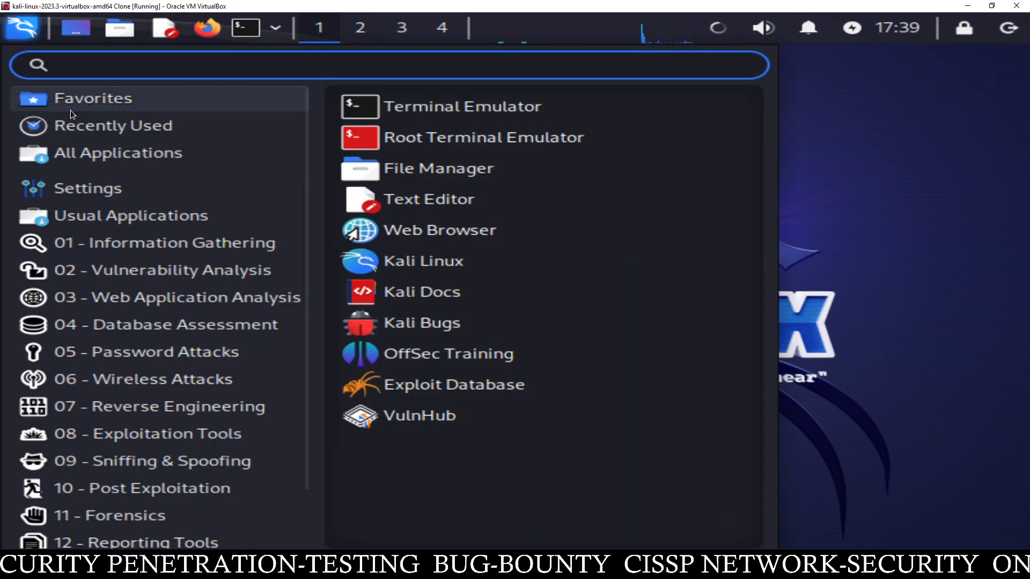
mouse_move(113, 192)
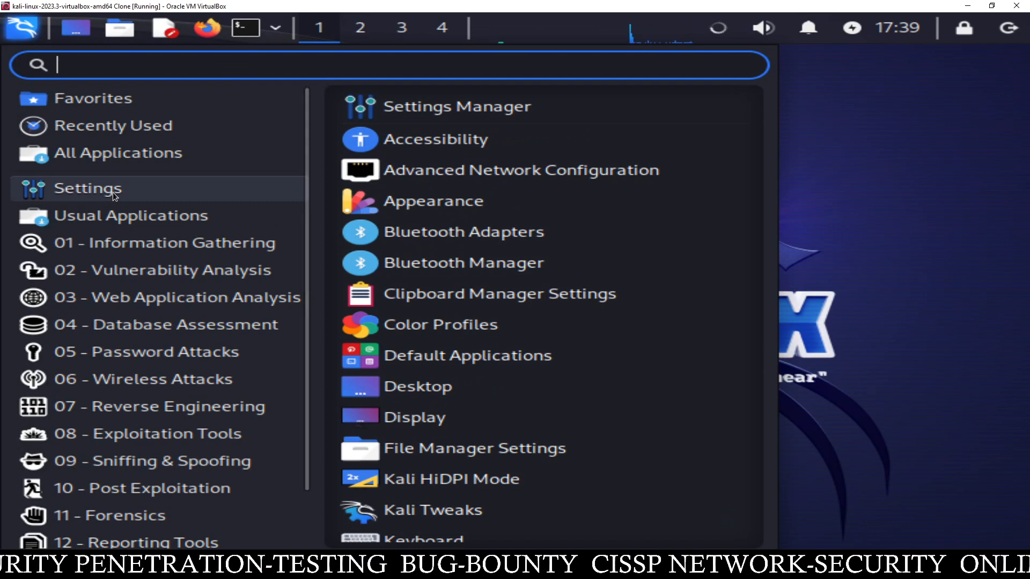
click(382, 176)
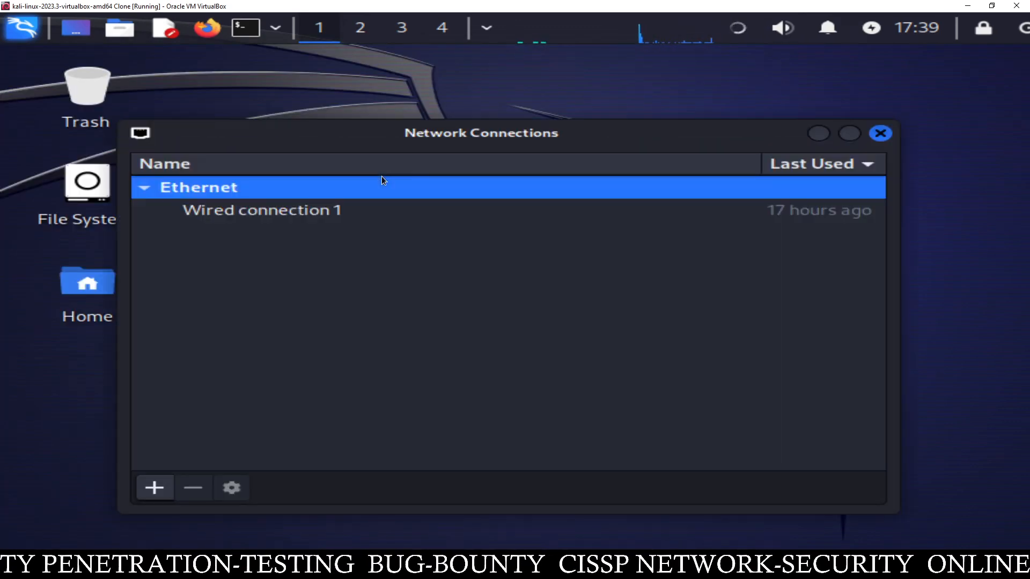
click(358, 211)
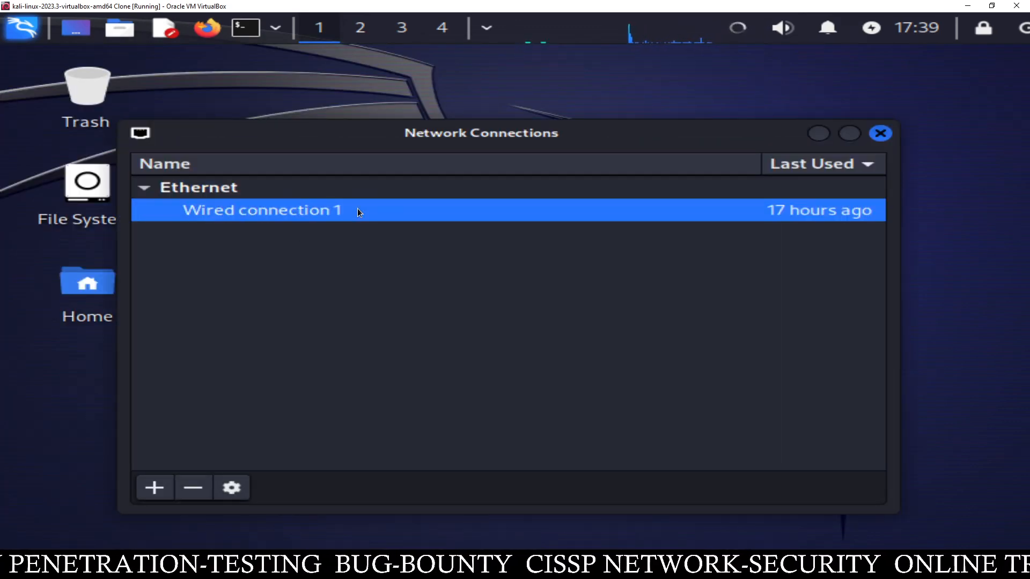
click(155, 485)
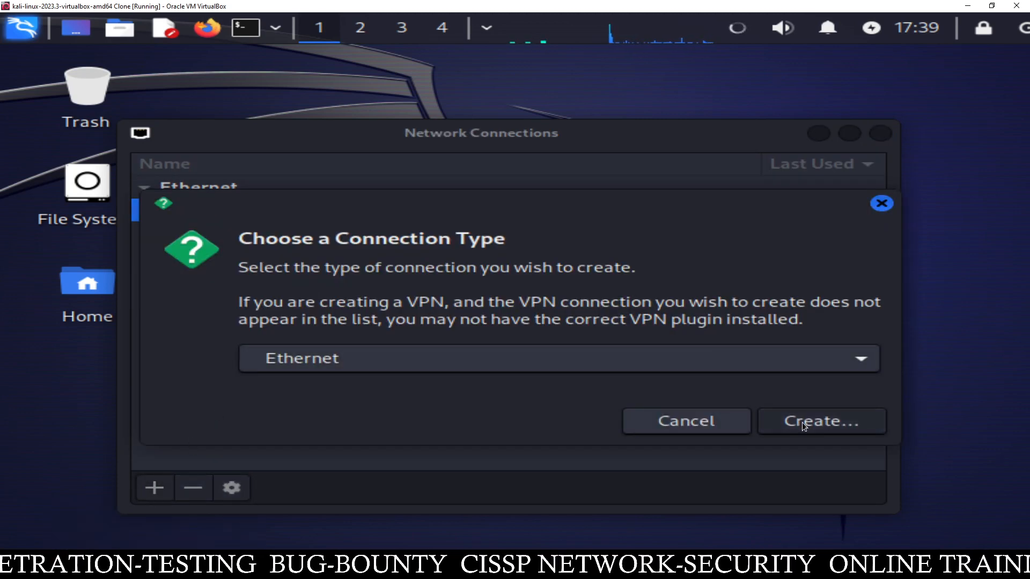
click(484, 365)
click(484, 365)
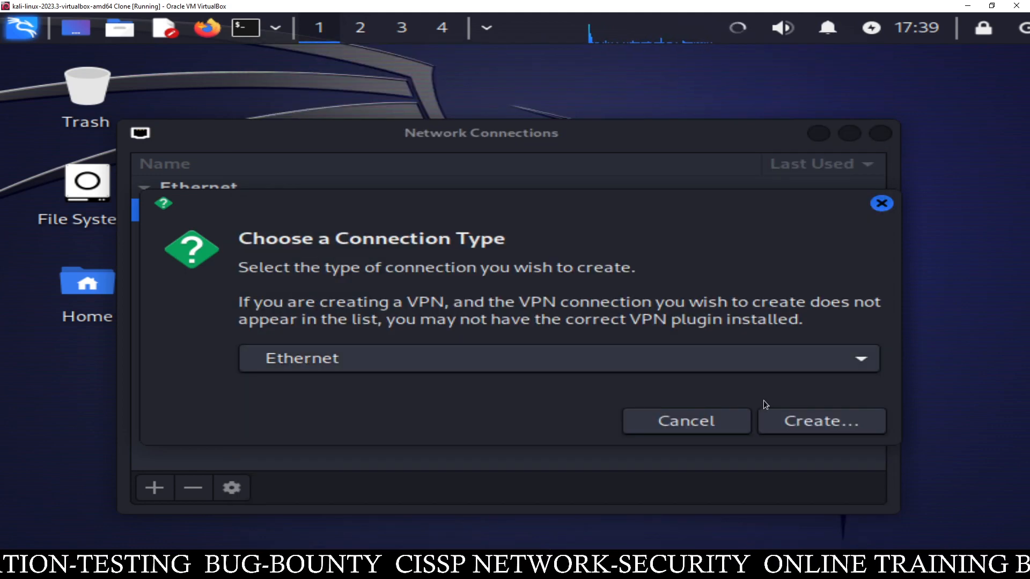
click(810, 419)
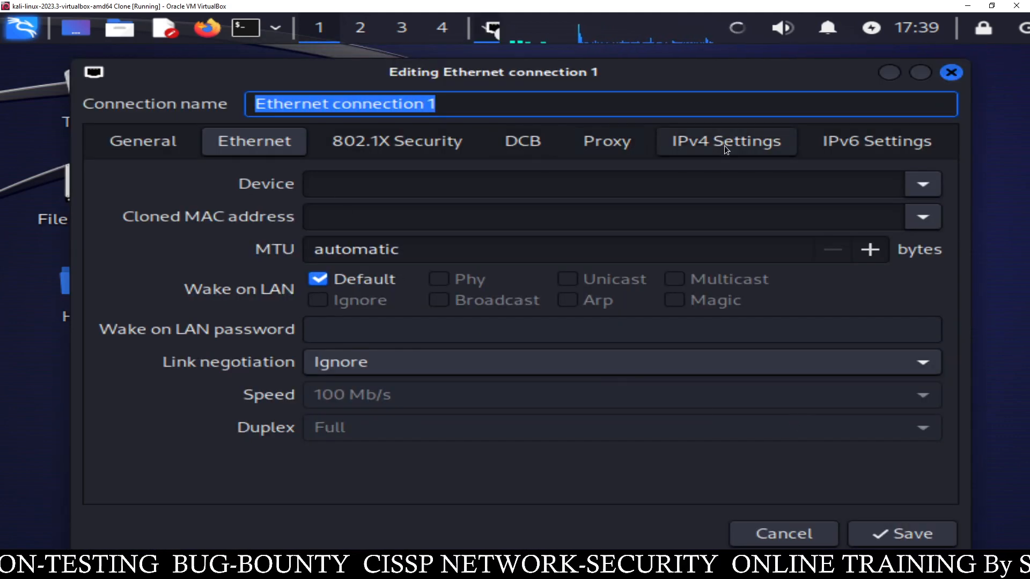
- Set the connection's IPv4 method to Manual and add an address row
click(765, 143)
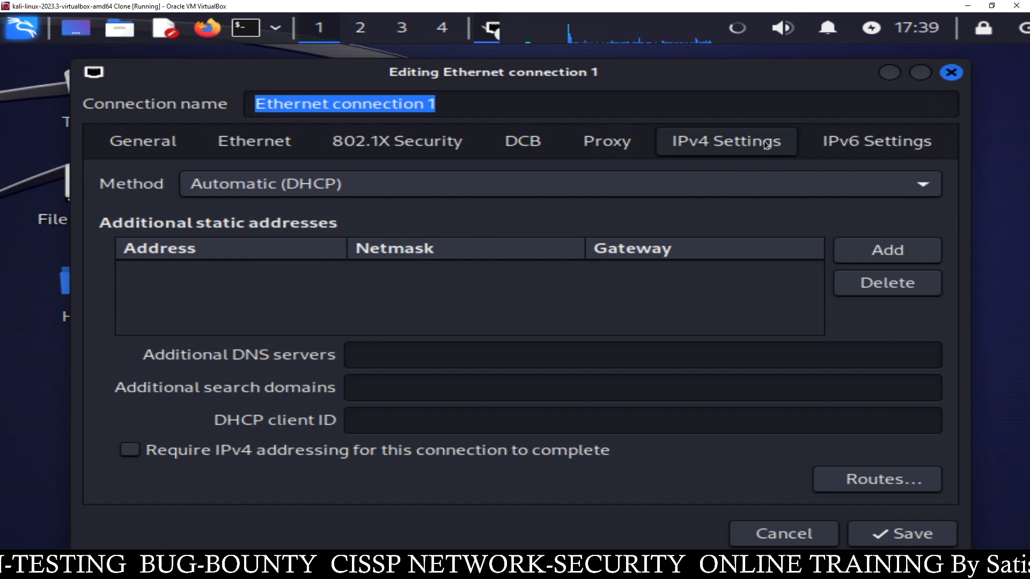
click(568, 184)
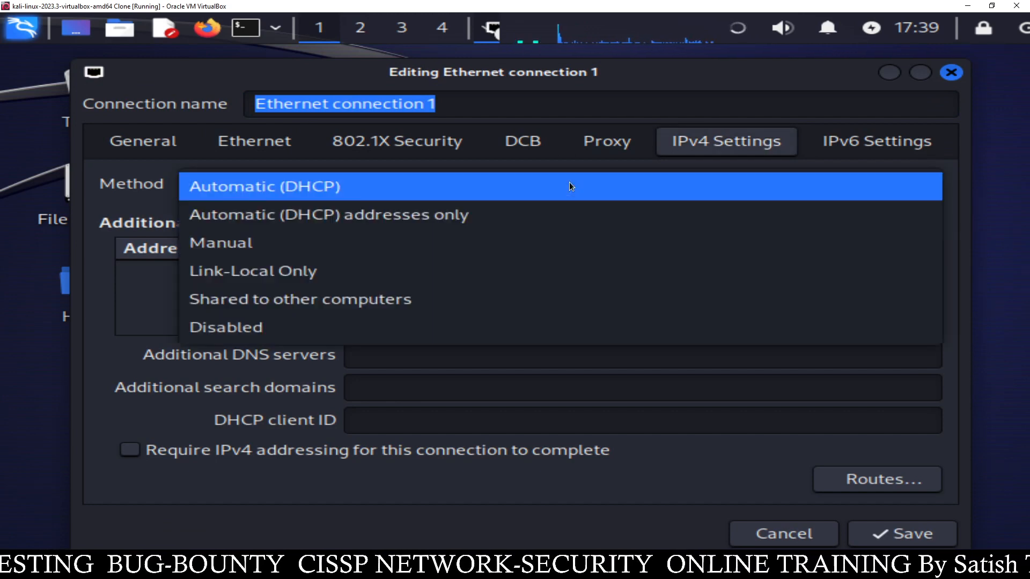
click(374, 246)
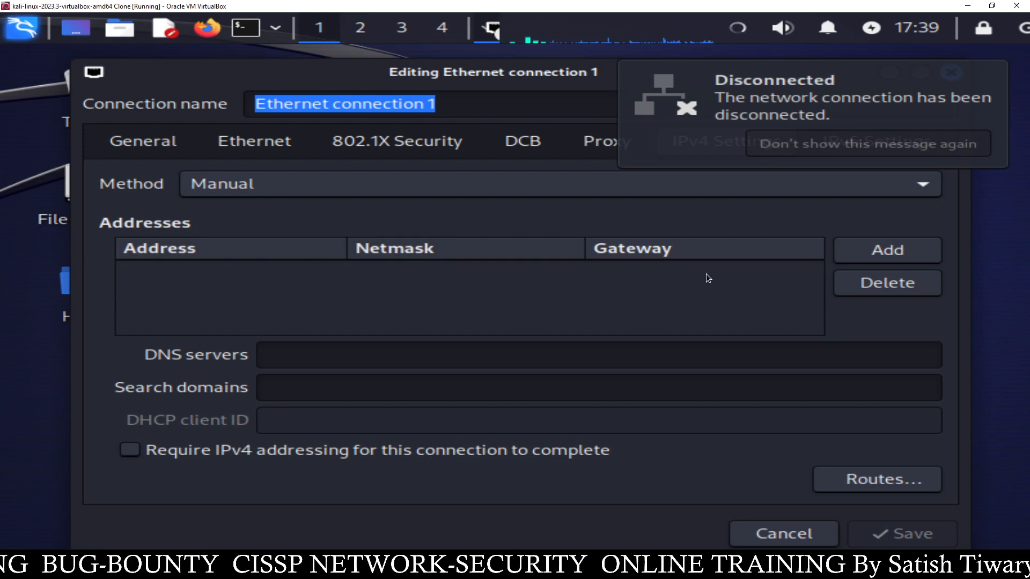
click(886, 258)
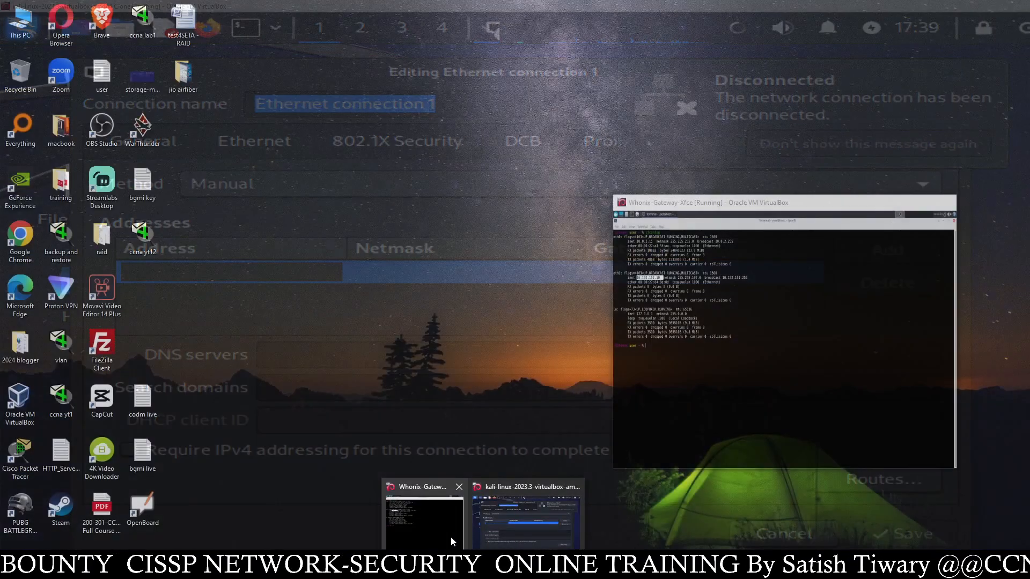
- Check the Whonix Gateway window, then enter address 10.152.152.11
click(451, 537)
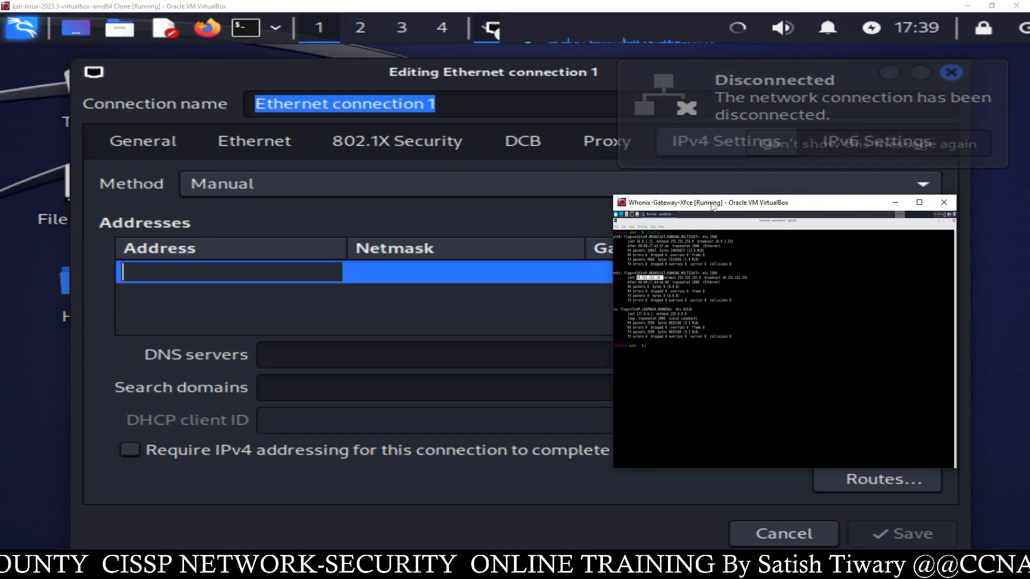
drag(712, 205, 718, 147)
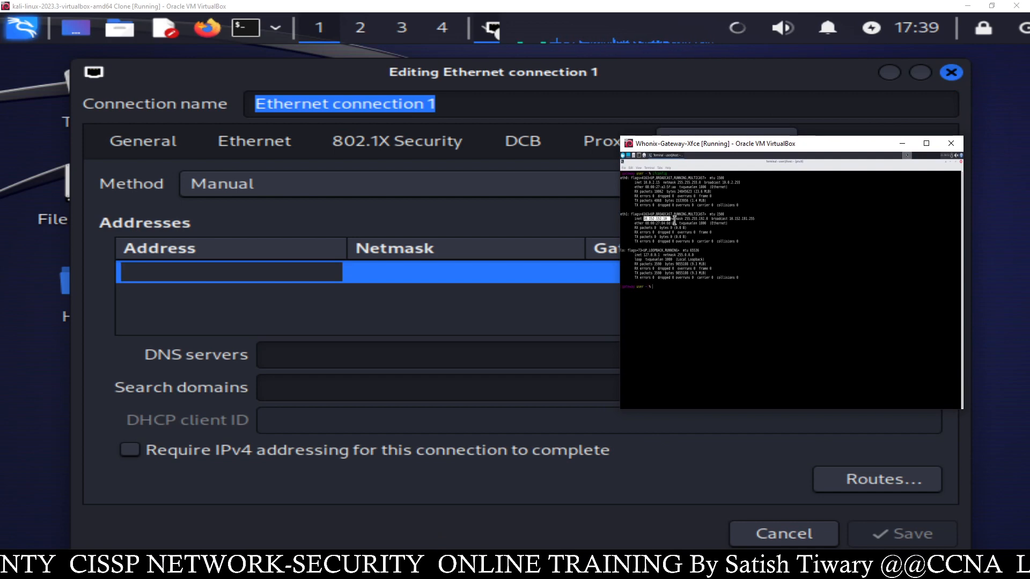
click(208, 275)
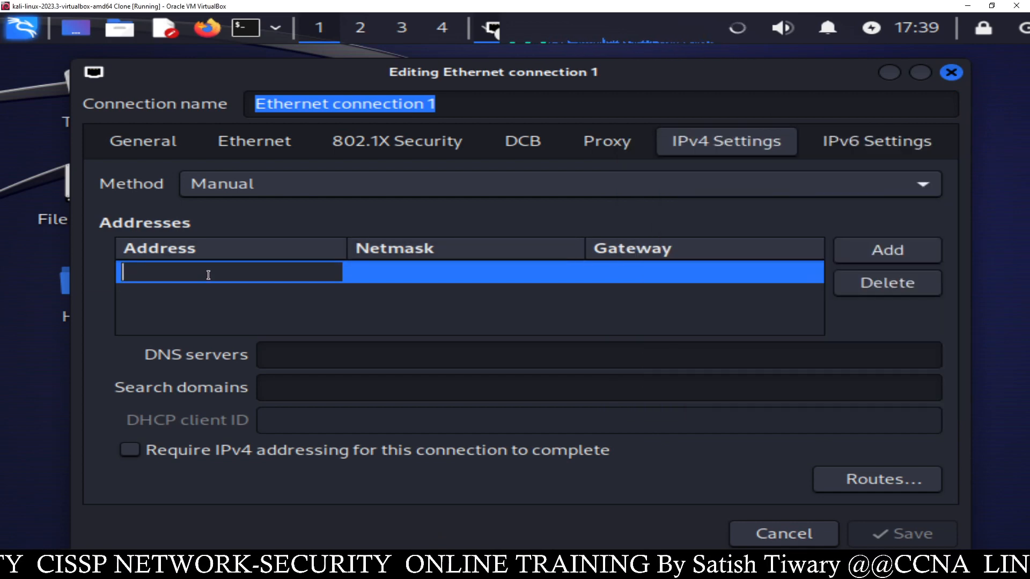
text(10.152.152.11)
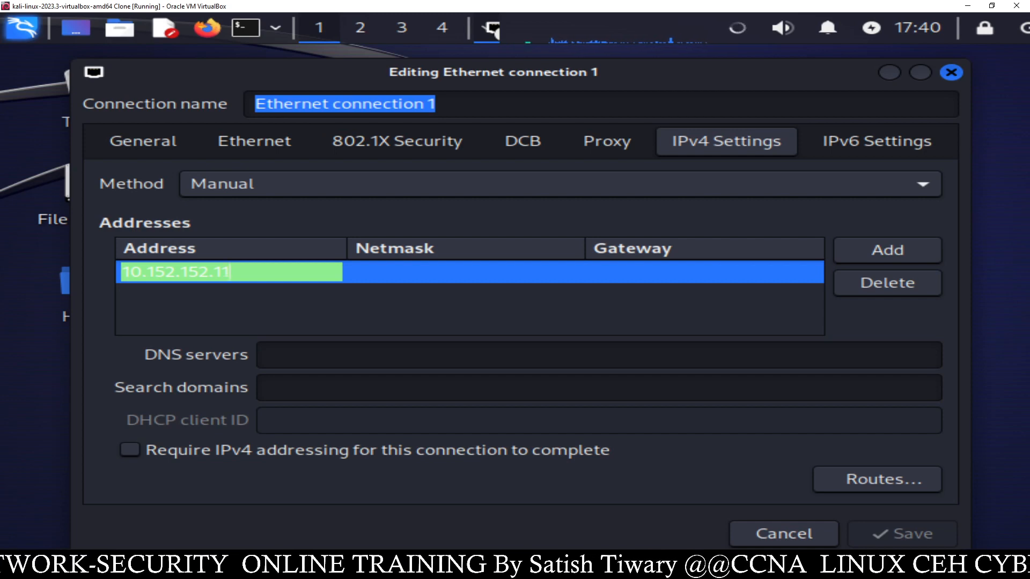
click(352, 271)
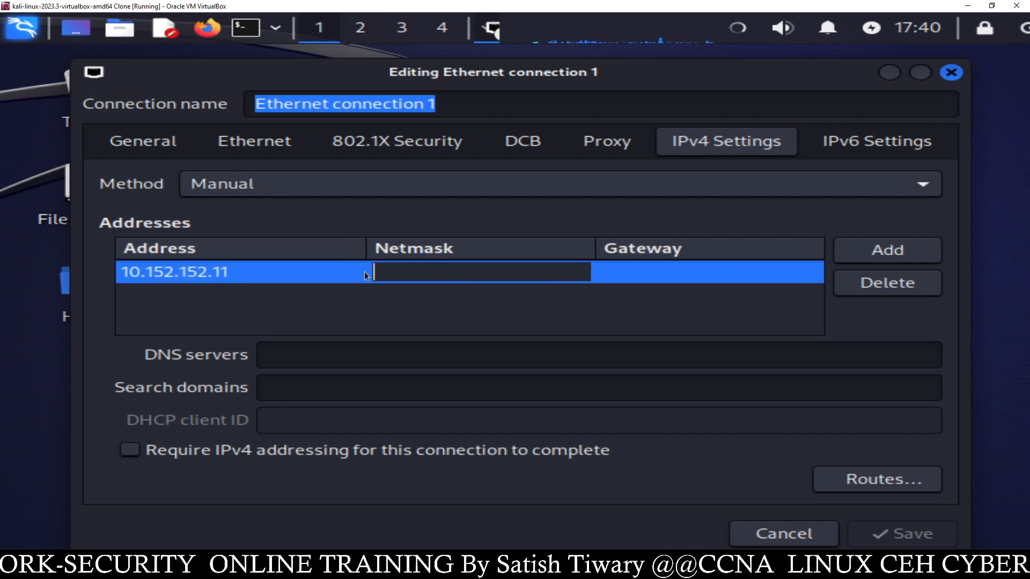
- Enter netmask 255.255.192.0 and gateway 10.152.152.10 in the address row
text(255)
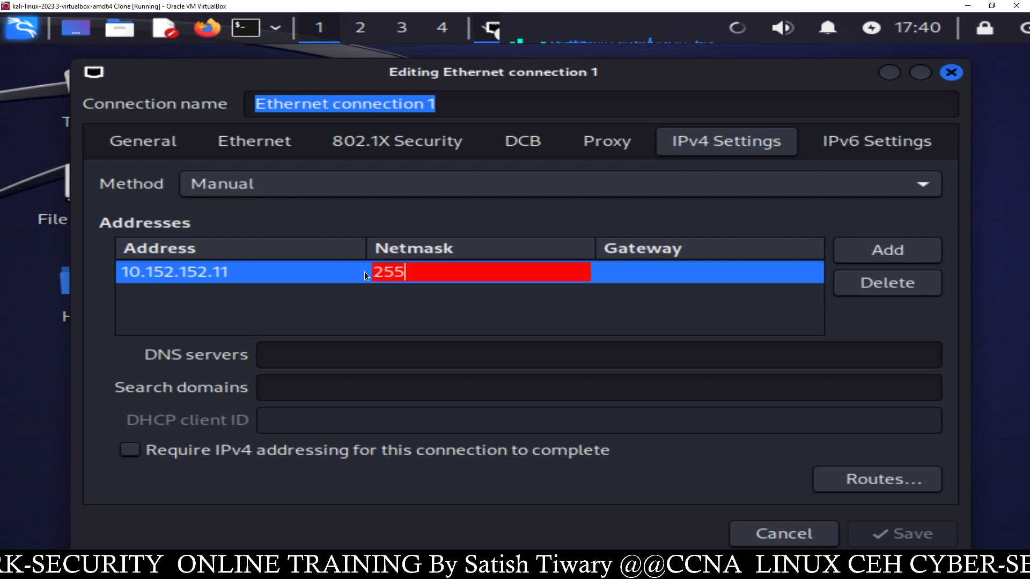
text(.255)
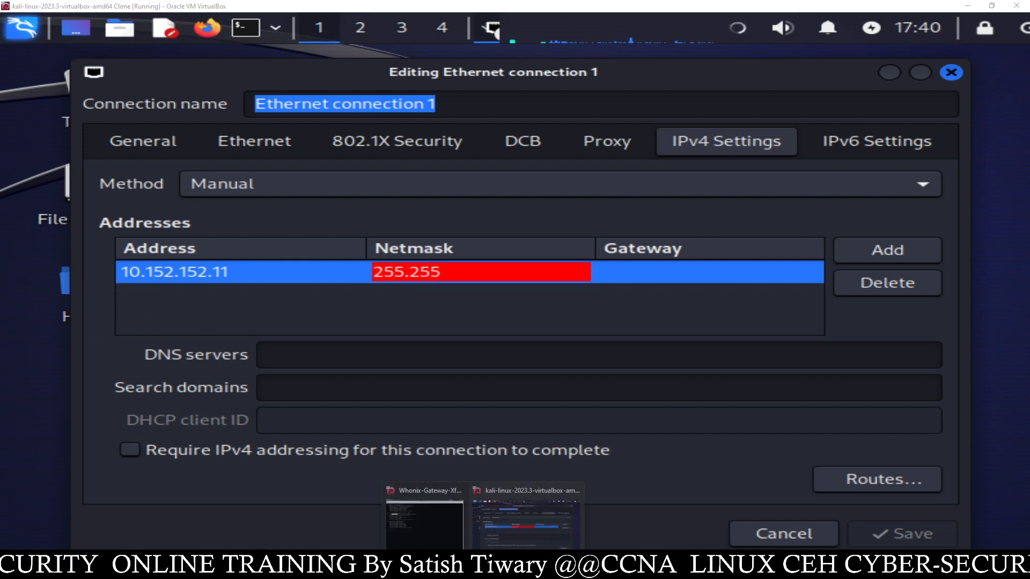
mouse_move(481, 569)
click(454, 535)
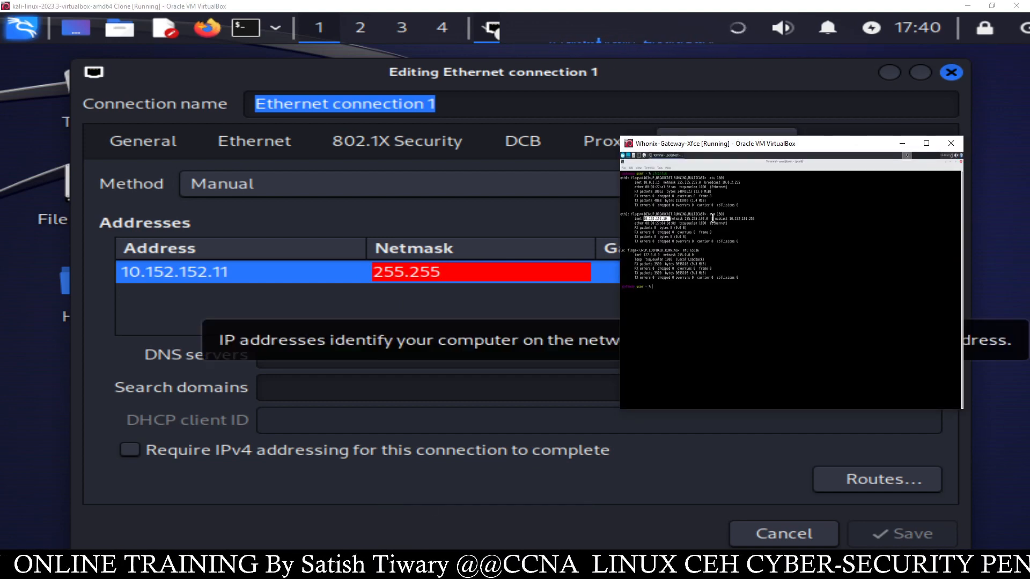
click(480, 273)
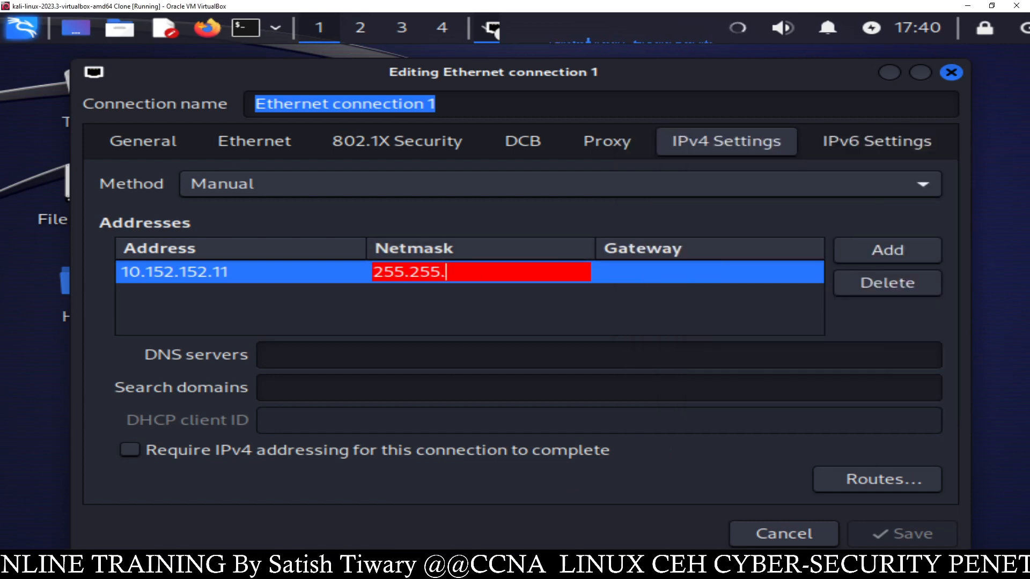
text(.192.0)
click(651, 271)
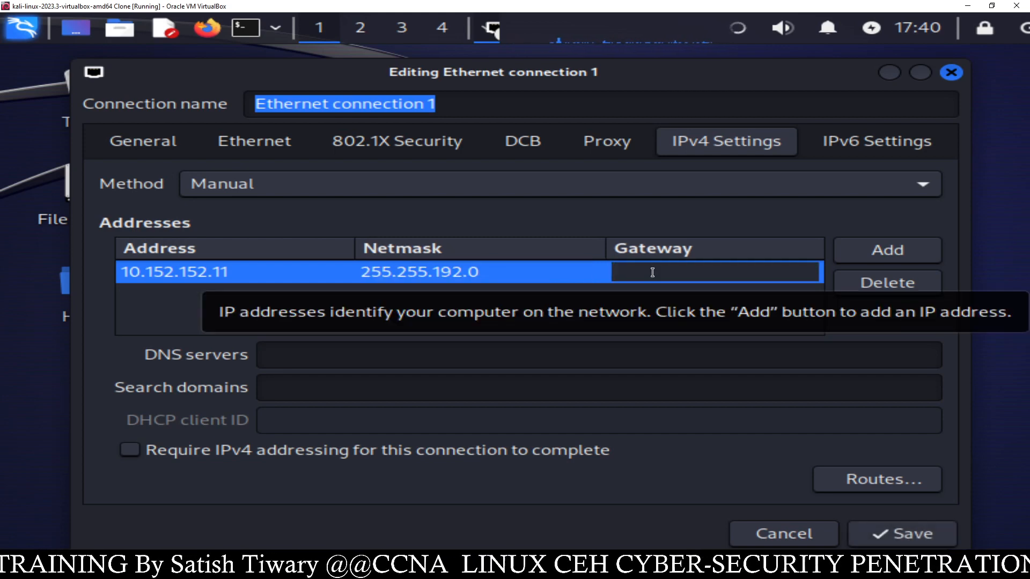
text(10.152.)
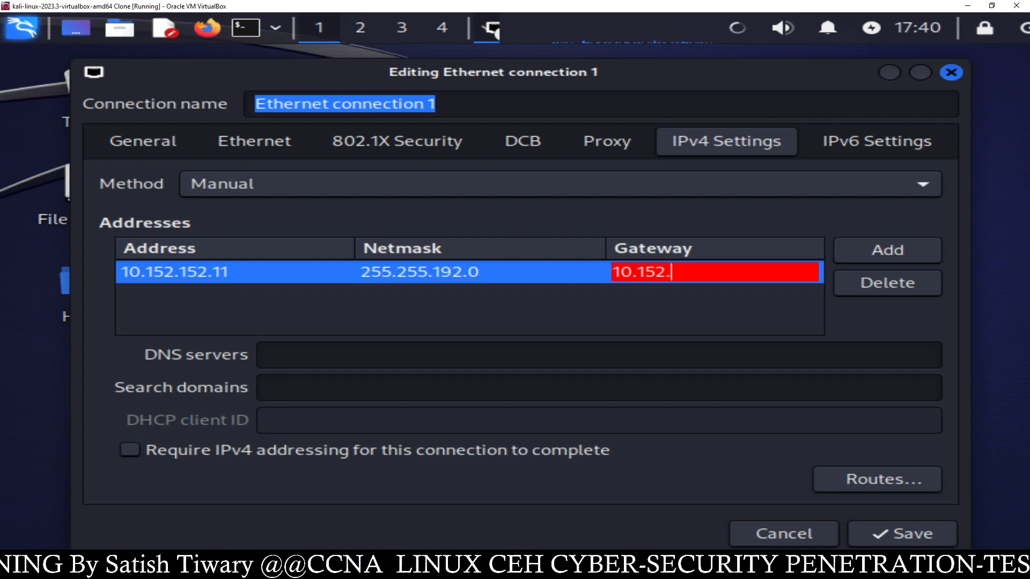
text(152.)
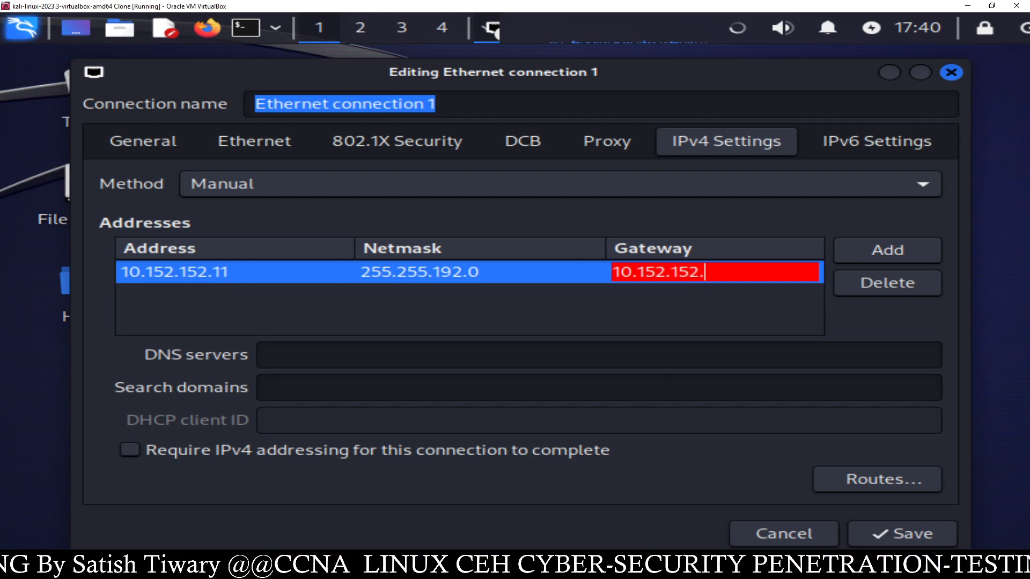
text(10)
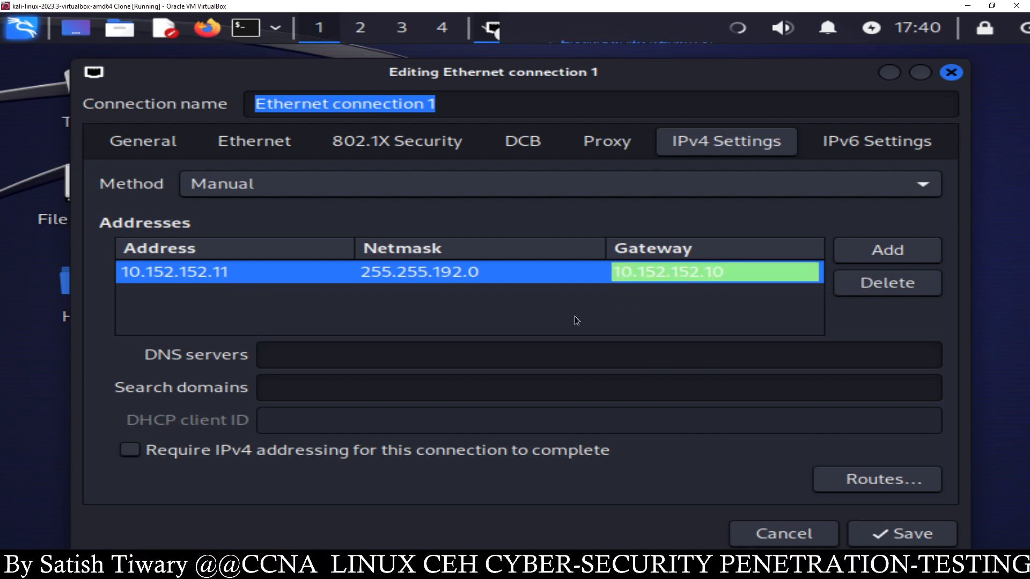
click(448, 350)
- Copy gateway 10.152.152.10 into the DNS servers field and save Ethernet connection 1
click(713, 273)
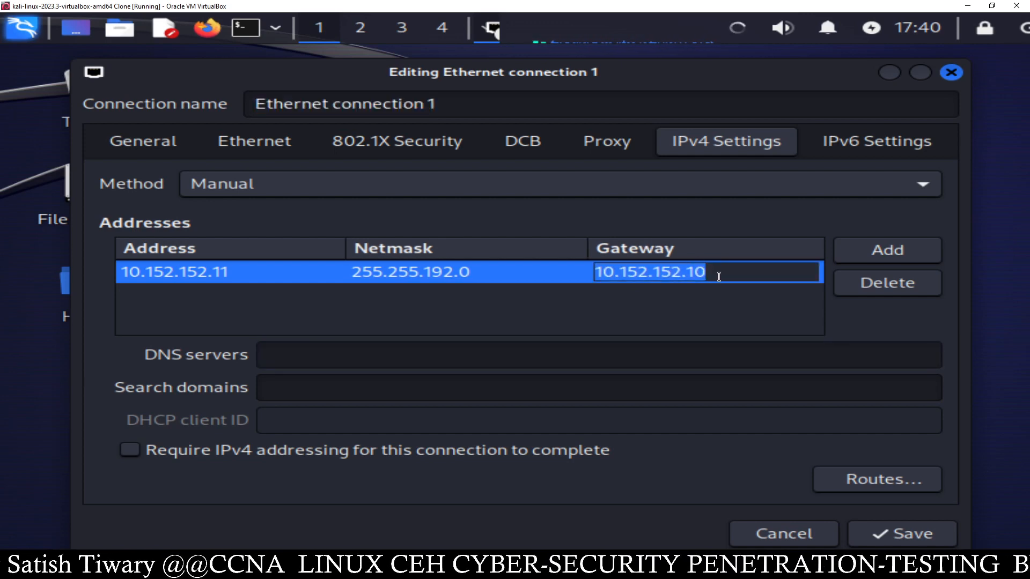
right_click(599, 276)
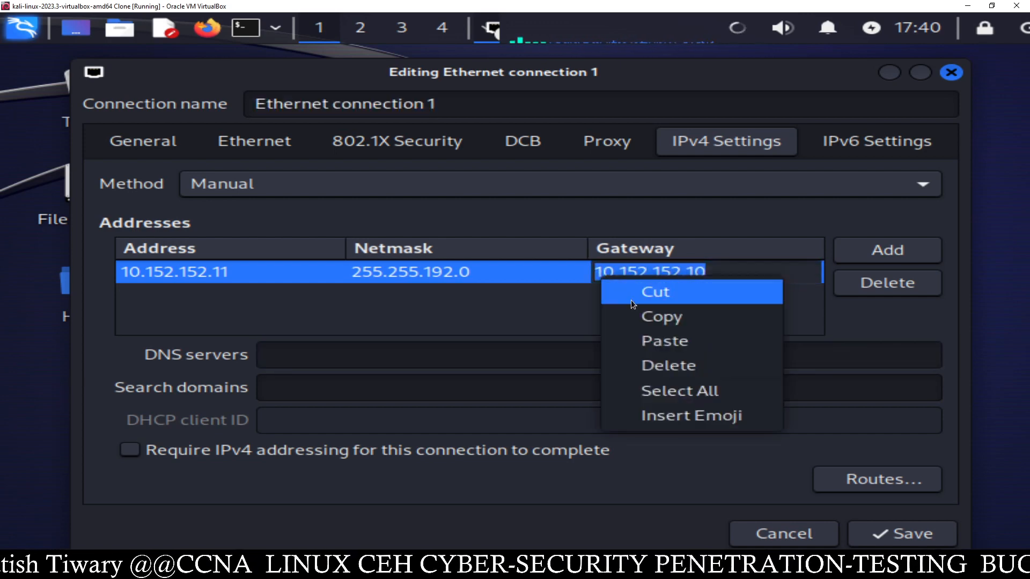
click(642, 318)
click(429, 356)
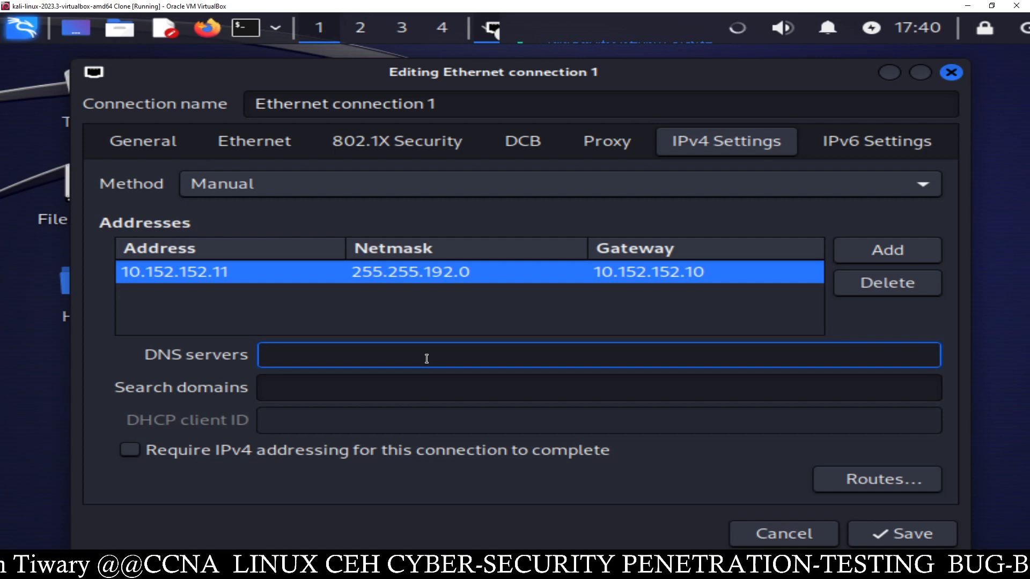
right_click(427, 358)
click(336, 391)
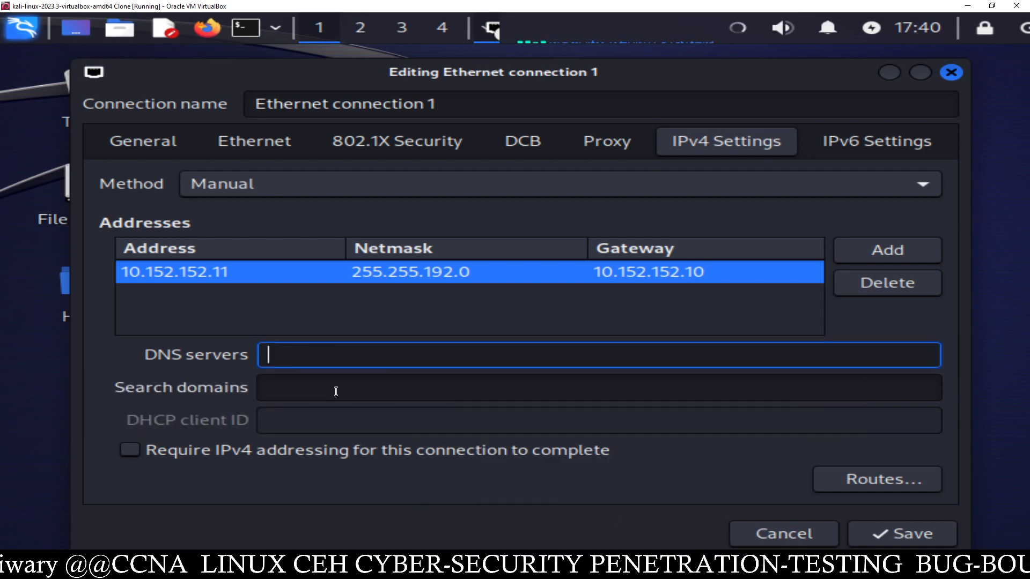
right_click(373, 355)
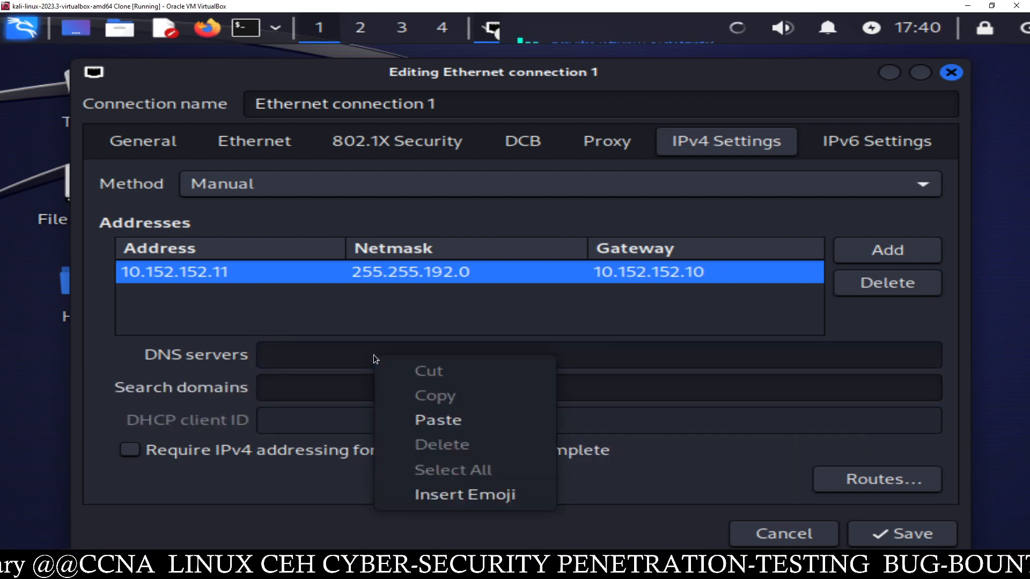
click(426, 415)
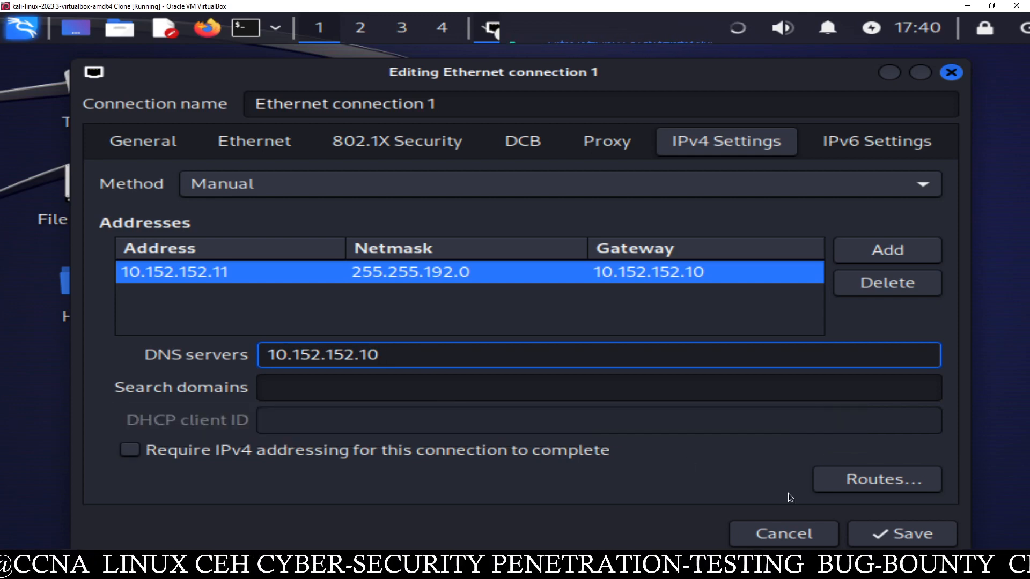
click(895, 532)
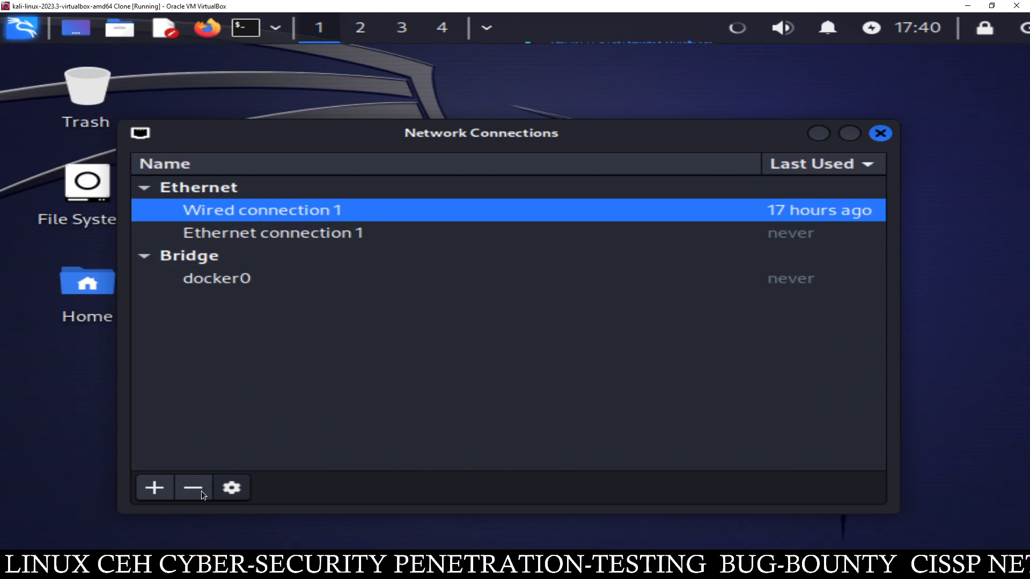
- Close Network Connections and activate Wired connection 1 from the network applet
click(875, 137)
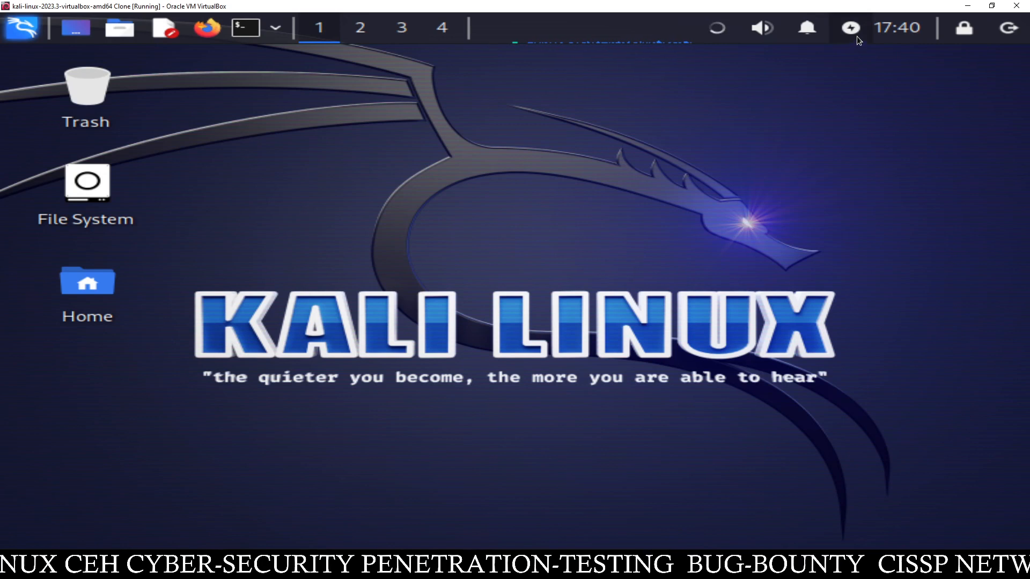
click(719, 32)
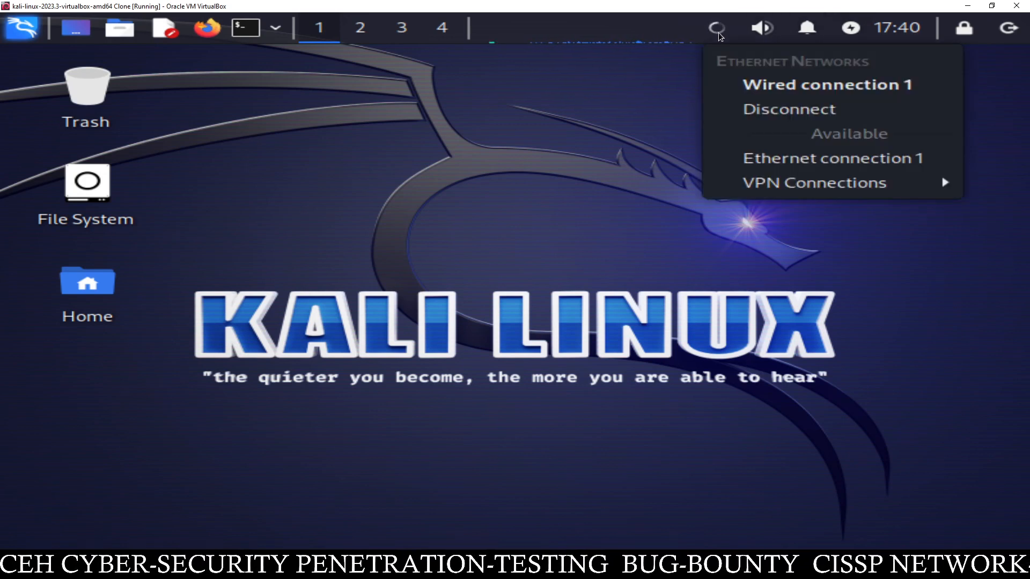
click(760, 86)
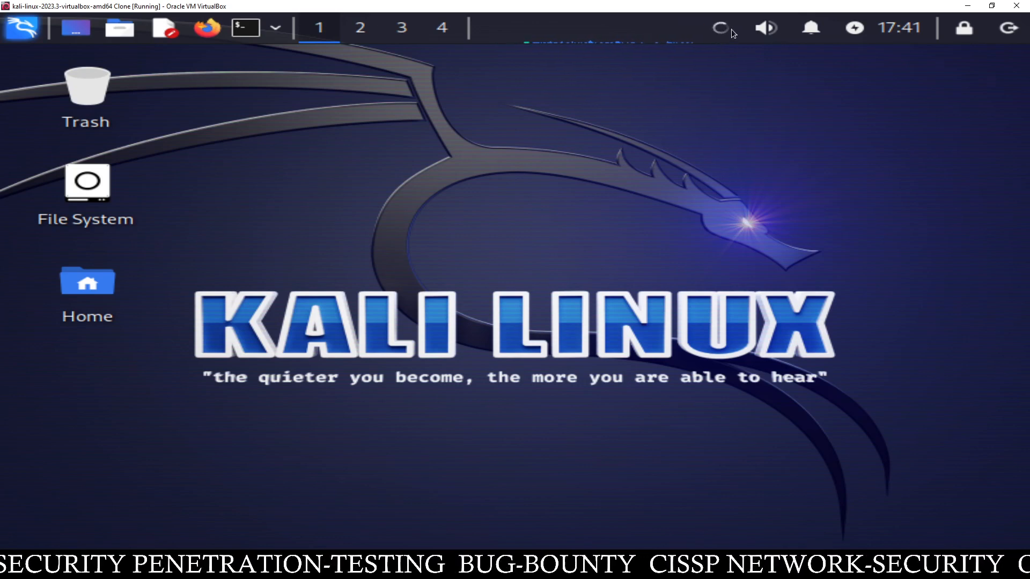
- Review the windows11 VM's network adapter in Settings, then bring the Kali VM back
click(967, 6)
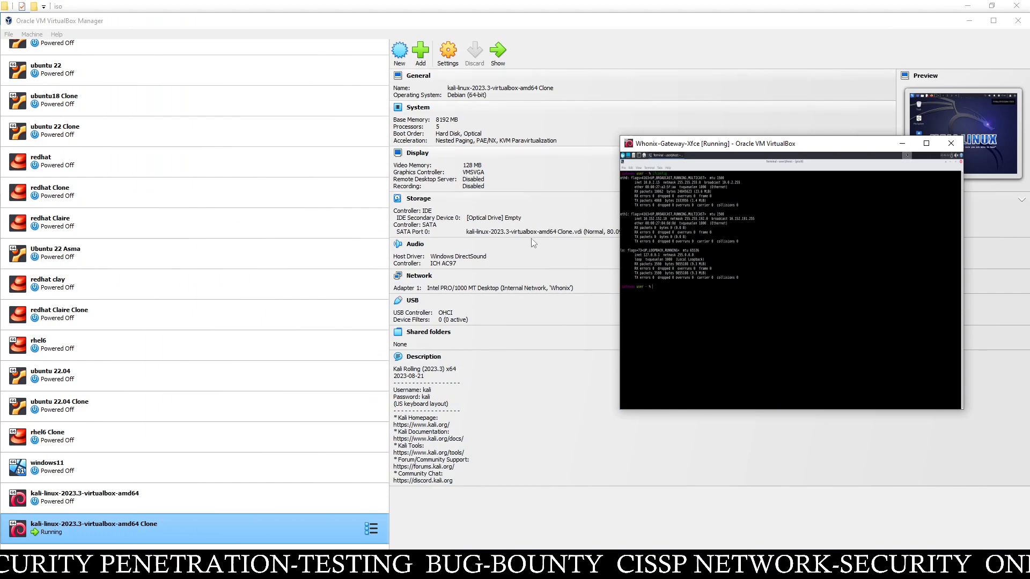
click(72, 470)
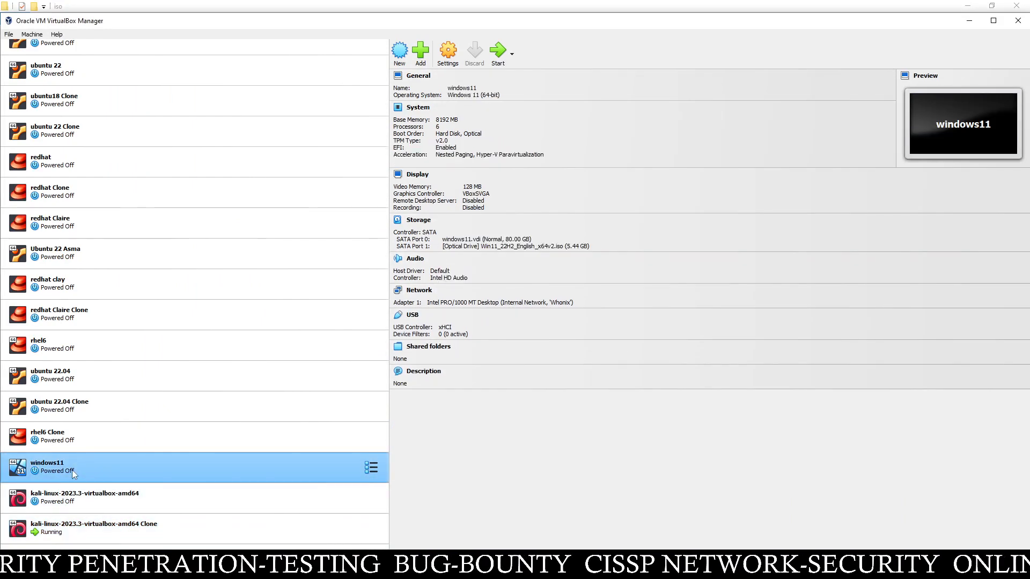
click(455, 52)
click(381, 279)
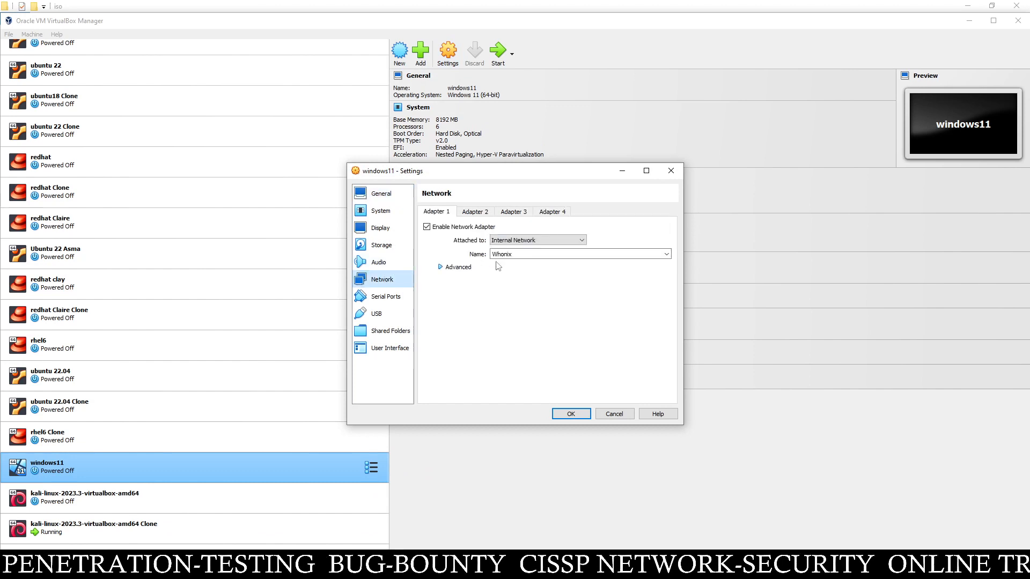
click(575, 414)
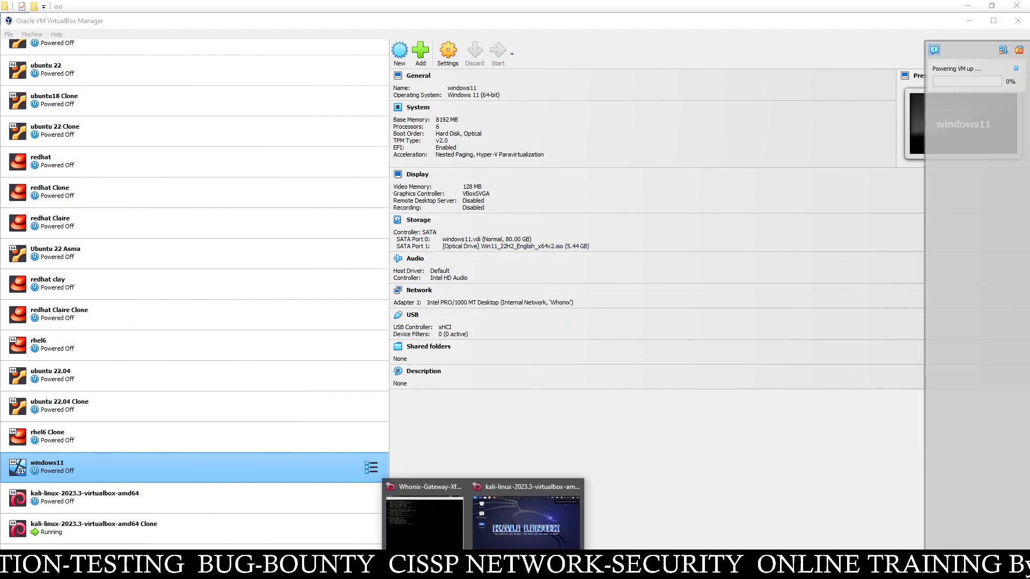
click(502, 519)
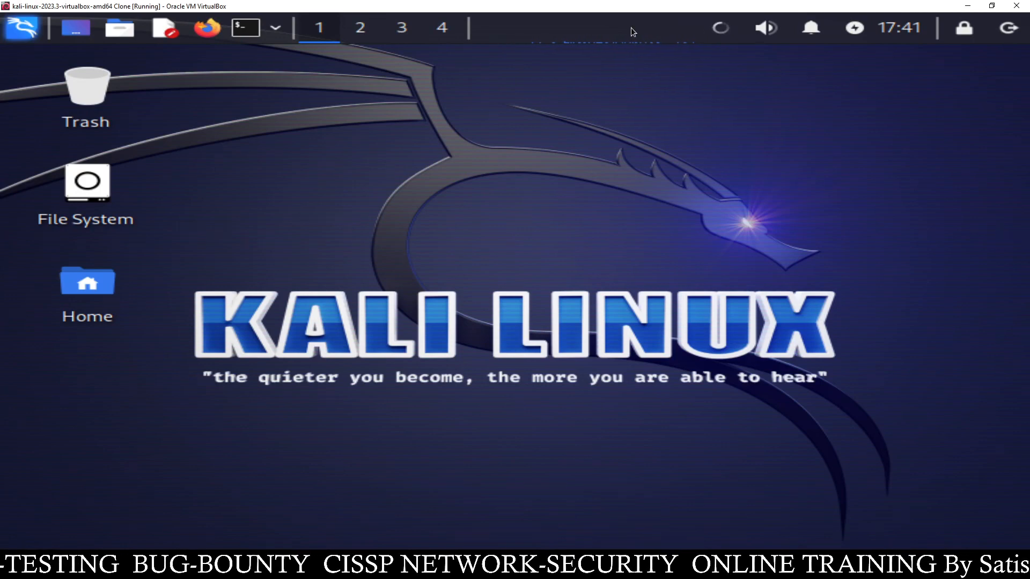
- Delete Ethernet connection 1 in Advanced Network Configuration and open Wired connection 1 for editing
click(31, 32)
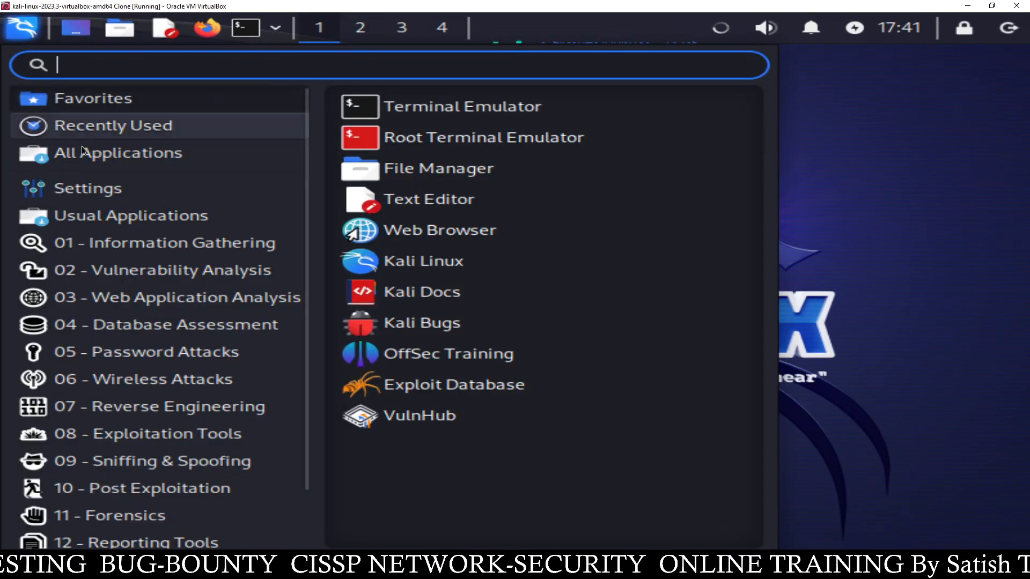
click(99, 198)
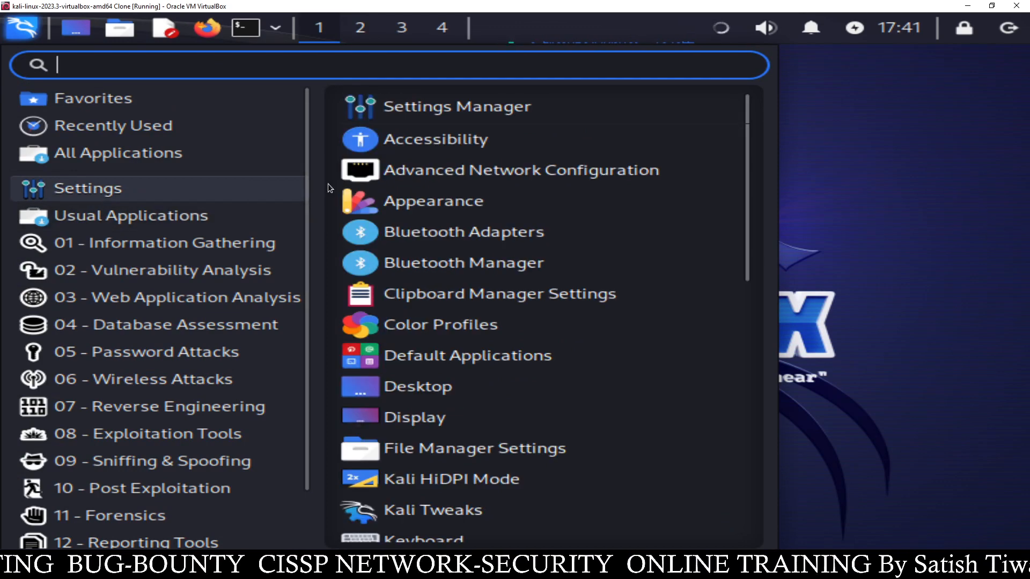
click(383, 172)
click(282, 232)
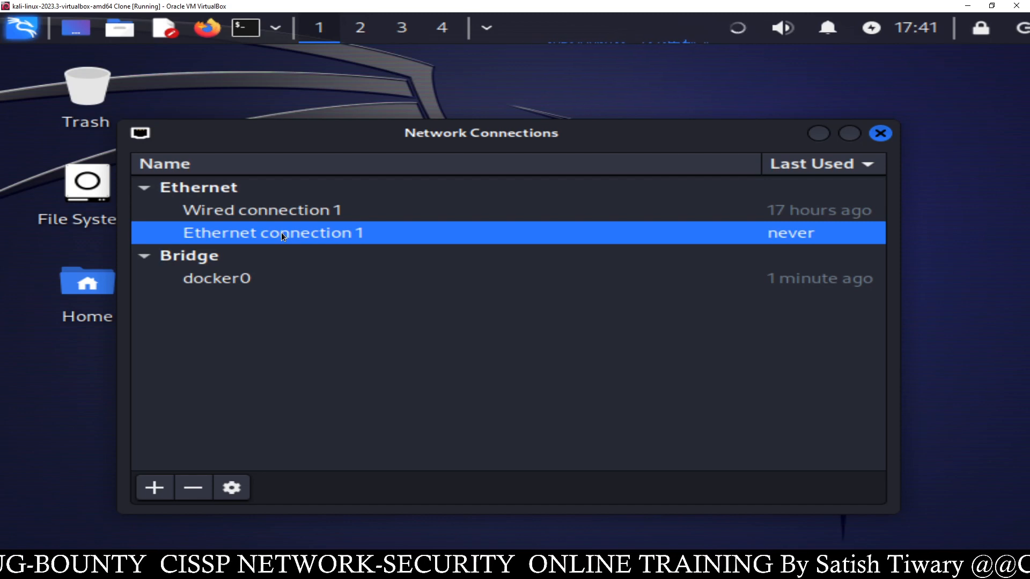
click(193, 487)
click(660, 382)
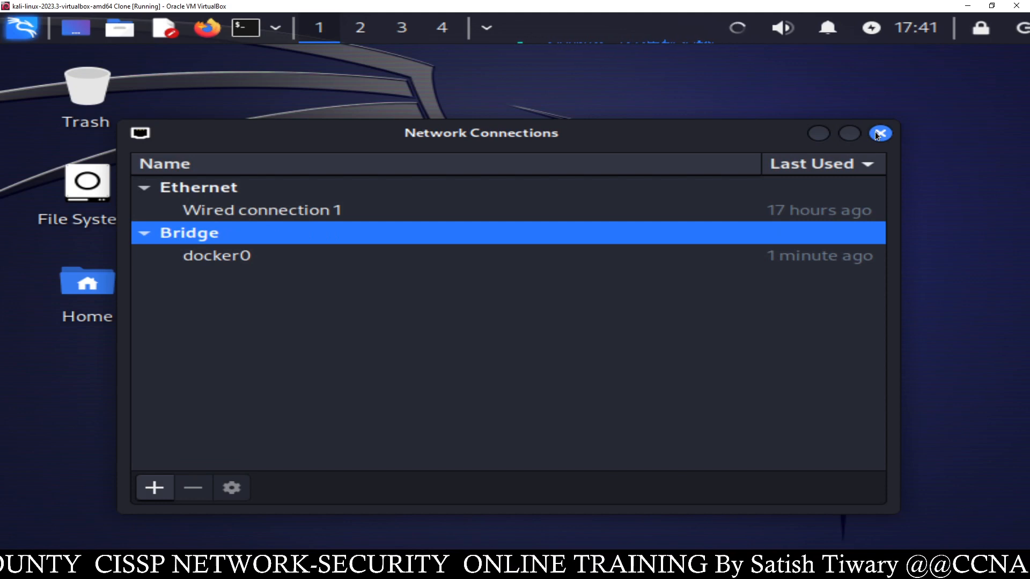
click(307, 214)
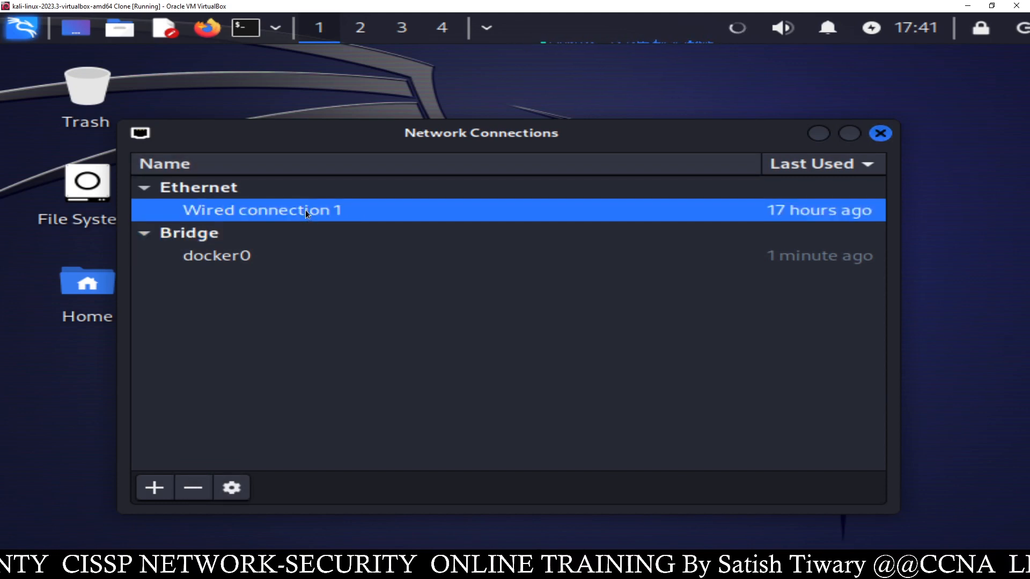
double_click(307, 214)
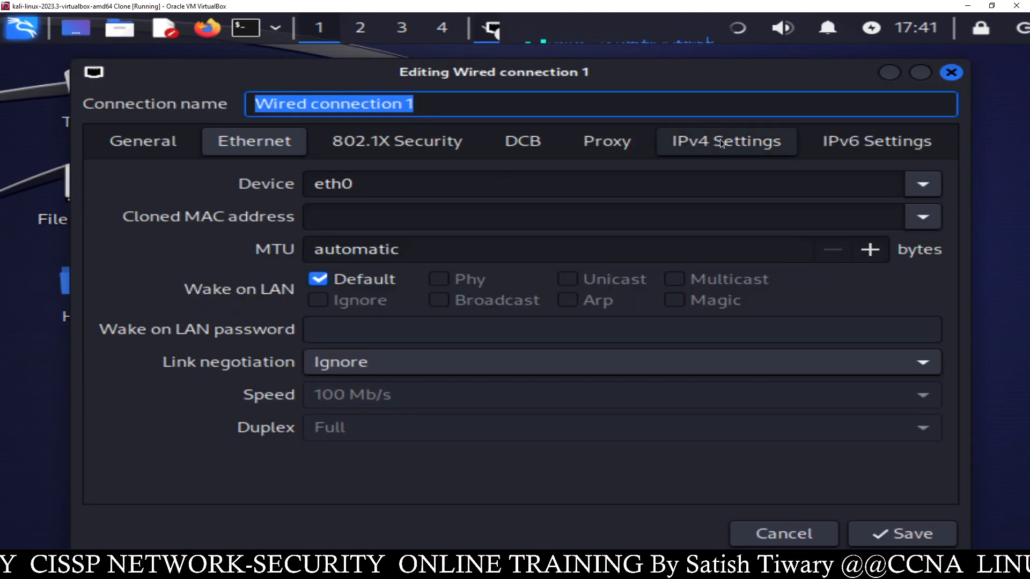
- Set Wired connection 1 to Manual IPv4 with address 10.152.152.11 and netmask 255.255.192.0
click(720, 140)
click(353, 187)
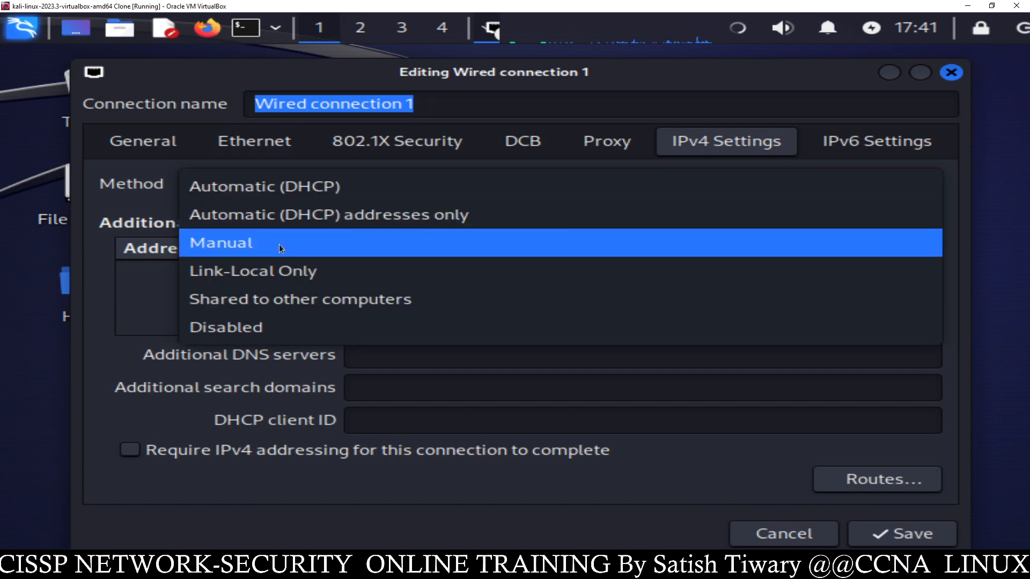
click(279, 243)
click(861, 260)
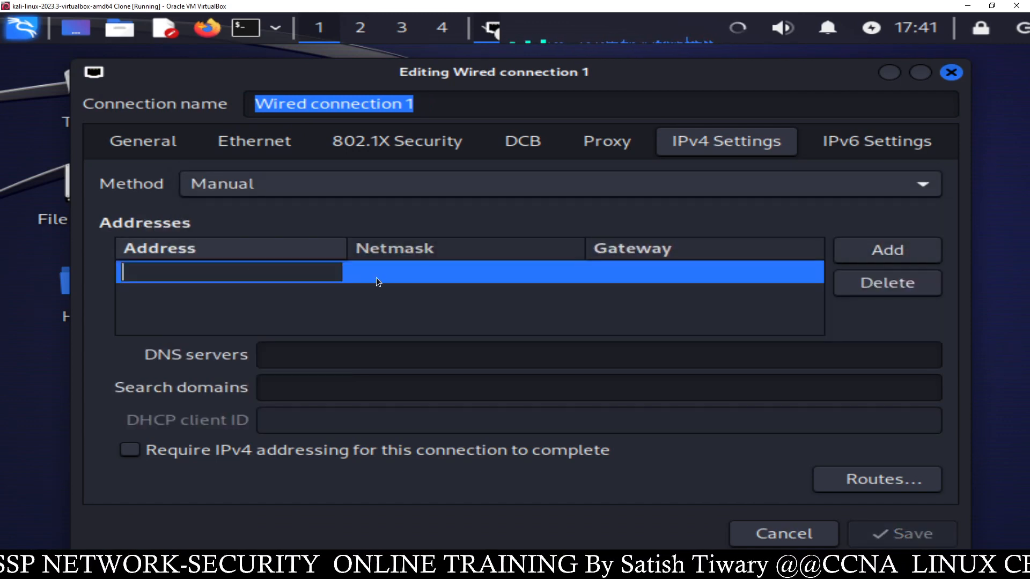
right_click(290, 272)
click(330, 337)
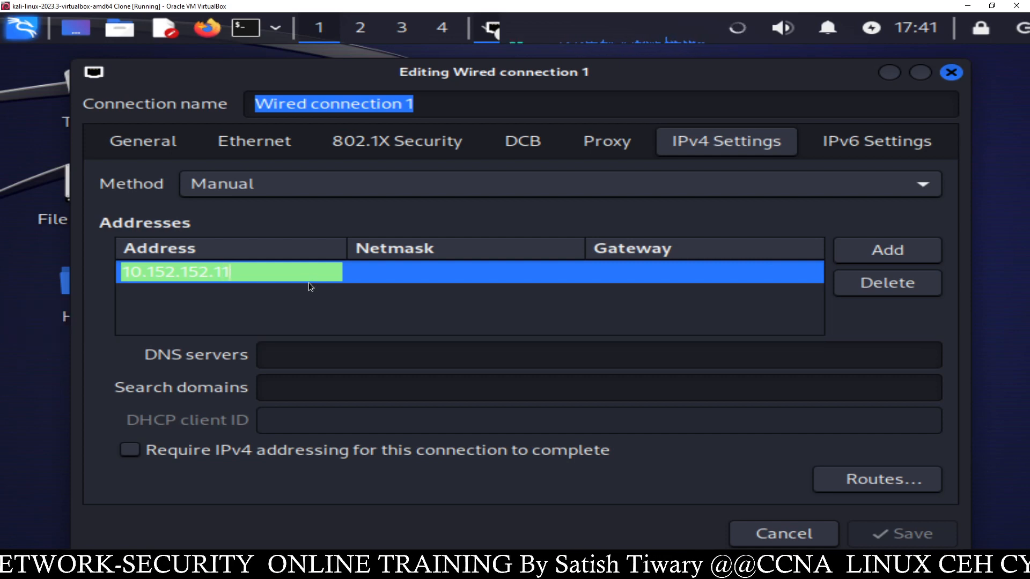
click(362, 267)
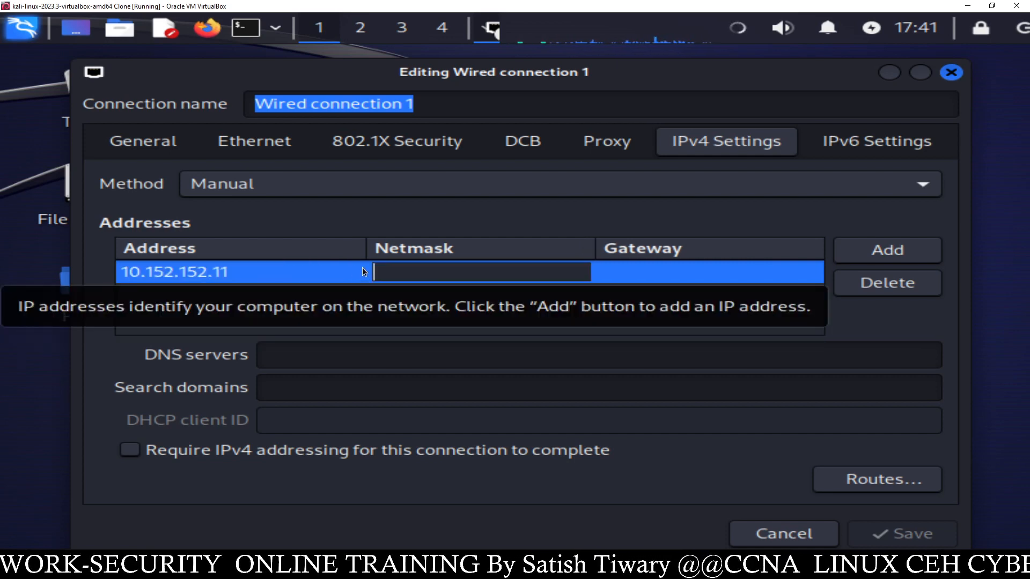
text(255.25)
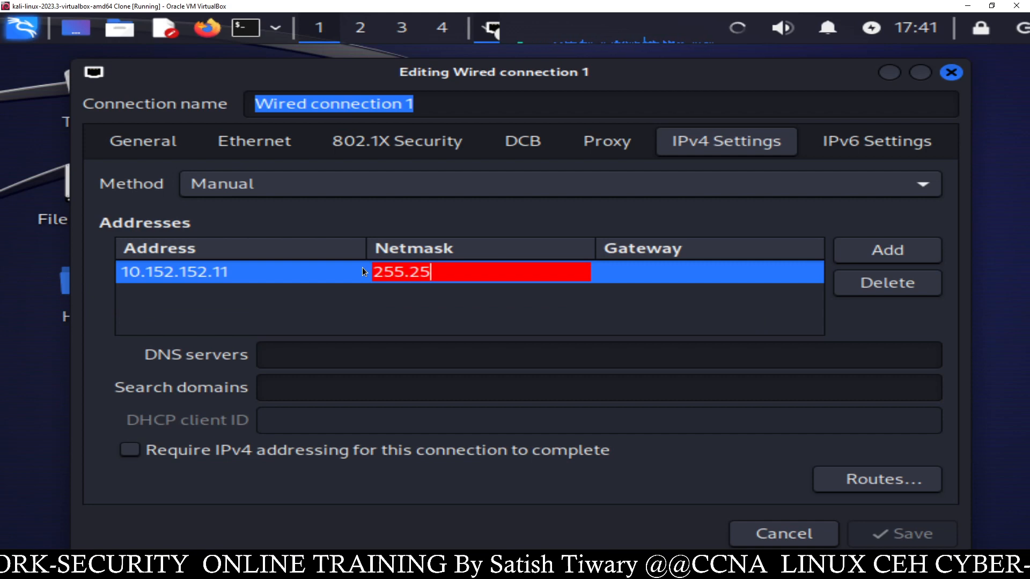
text(5.192.0)
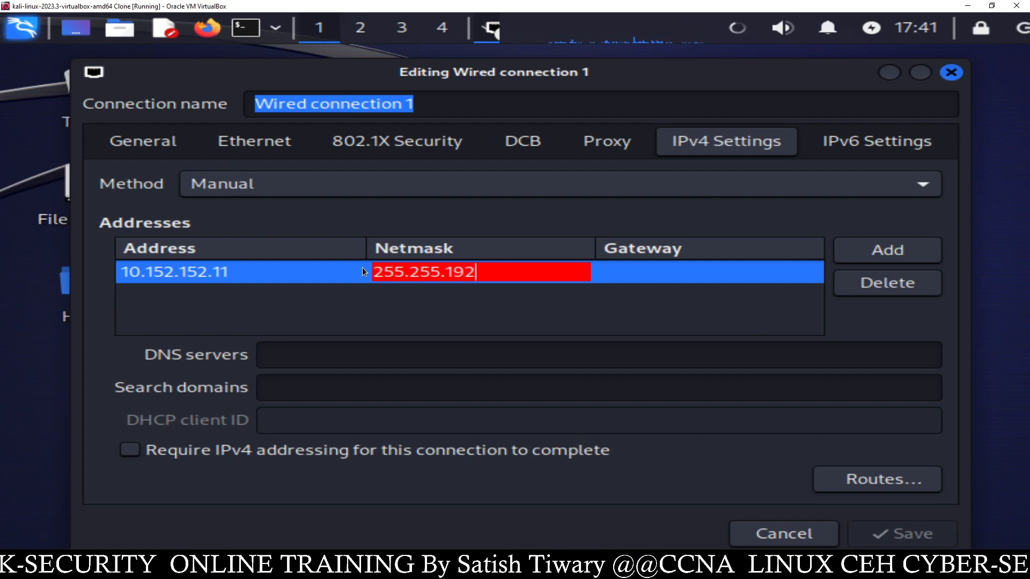
- Paste 10.152.152.10 as both gateway and DNS server, then save the connection
click(628, 275)
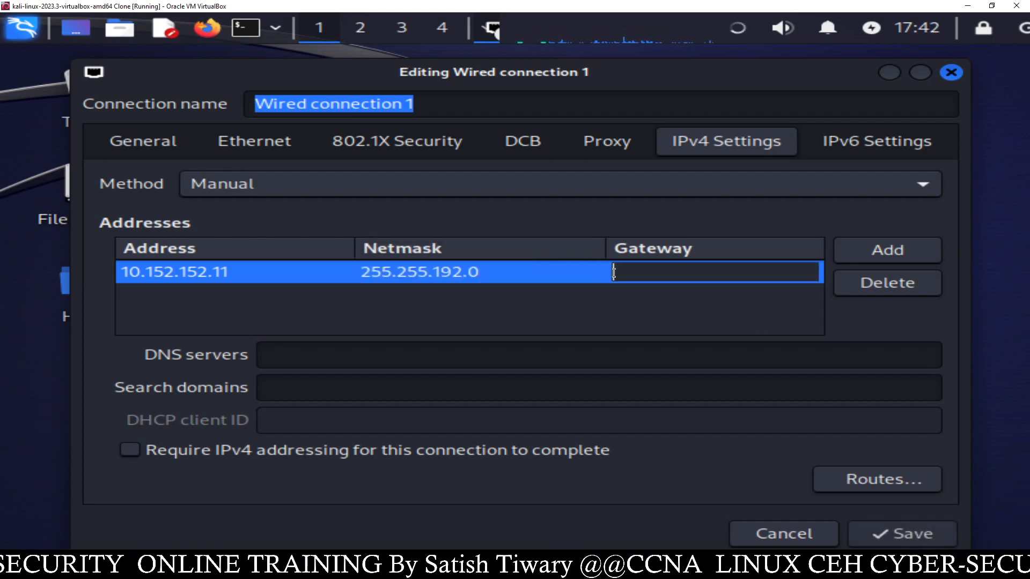
right_click(629, 275)
click(664, 334)
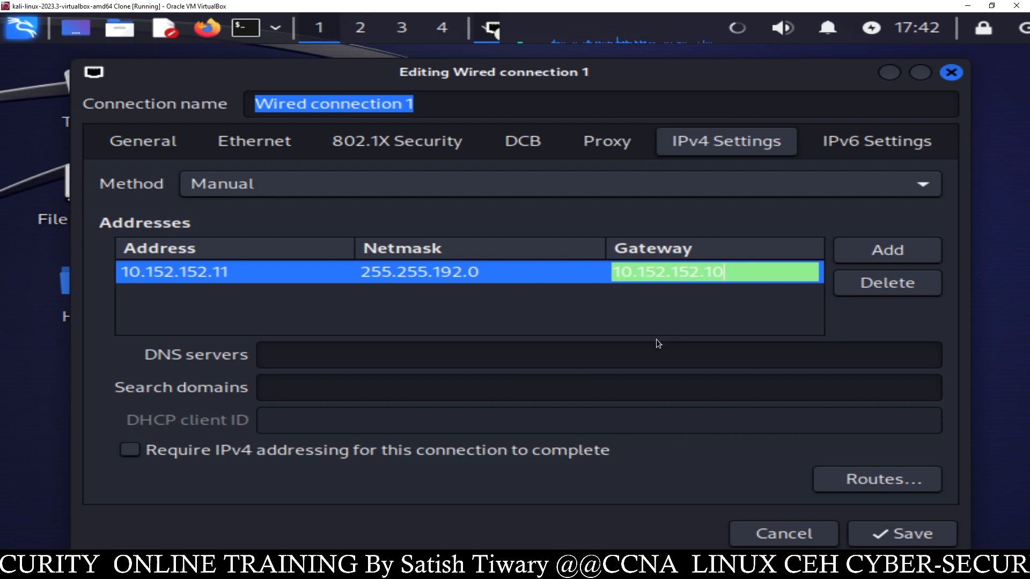
click(397, 352)
right_click(397, 354)
click(442, 419)
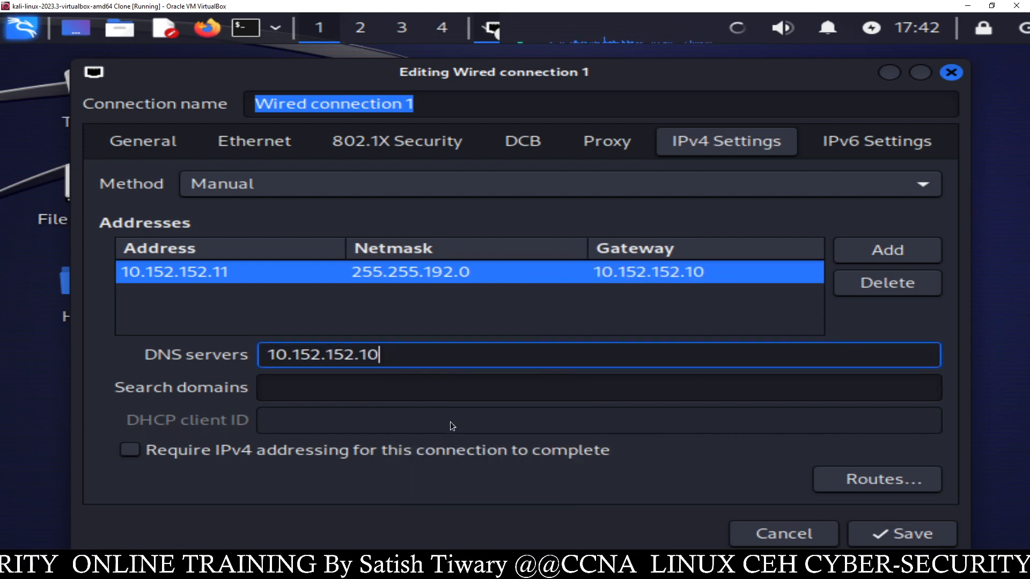
click(905, 533)
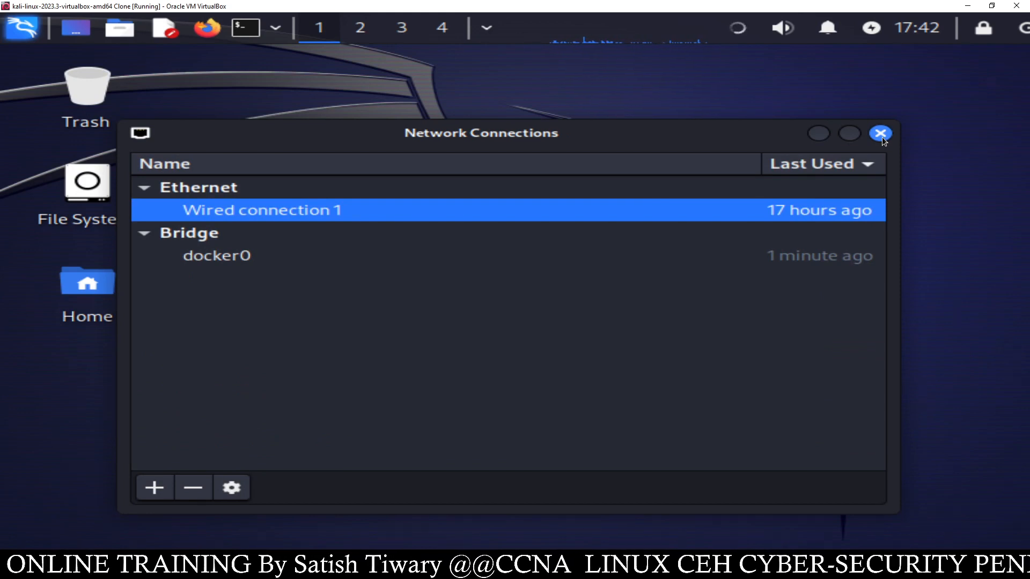
- Close Network Connections and glance at the network applet menu
click(880, 134)
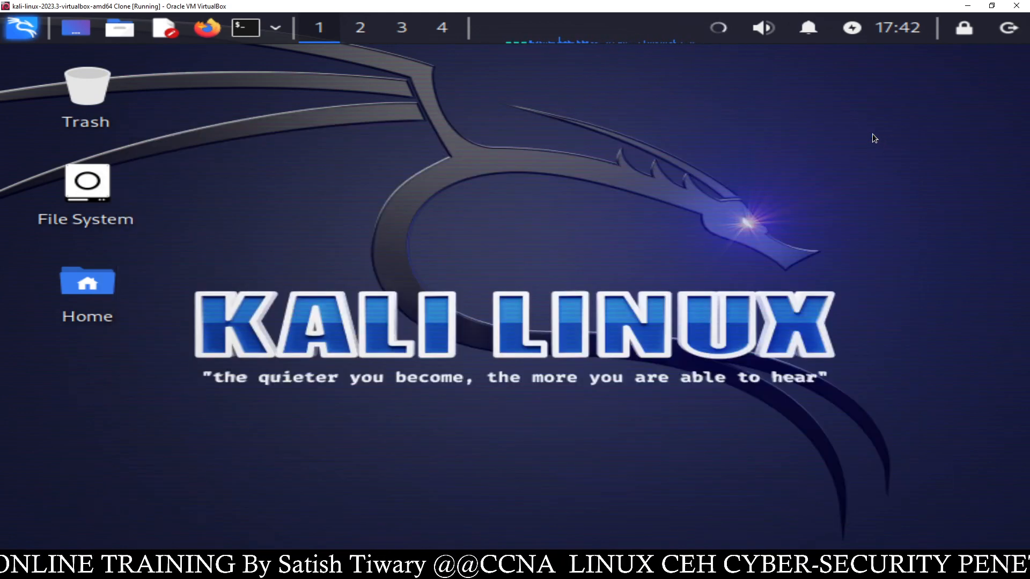
click(725, 27)
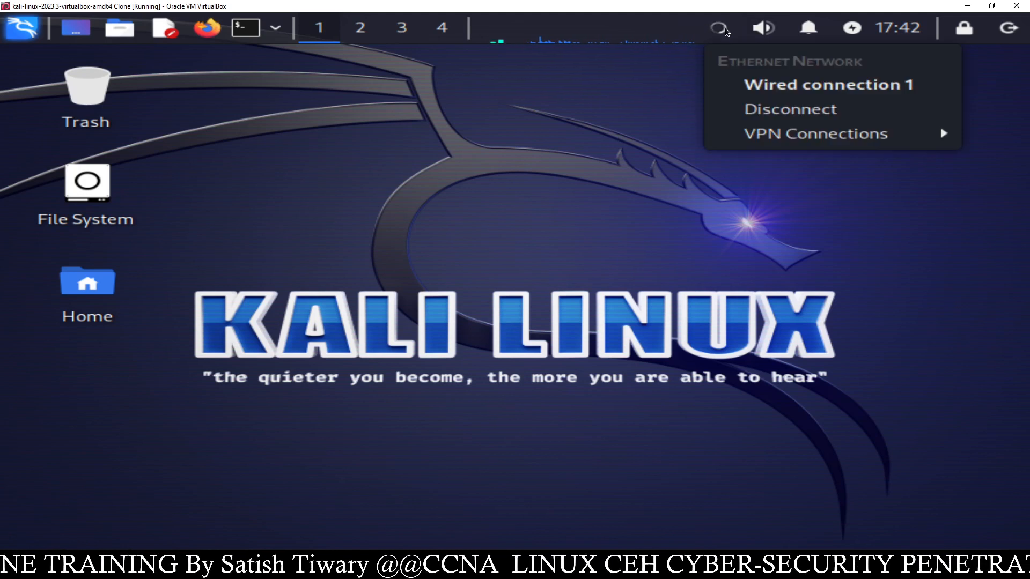
click(663, 95)
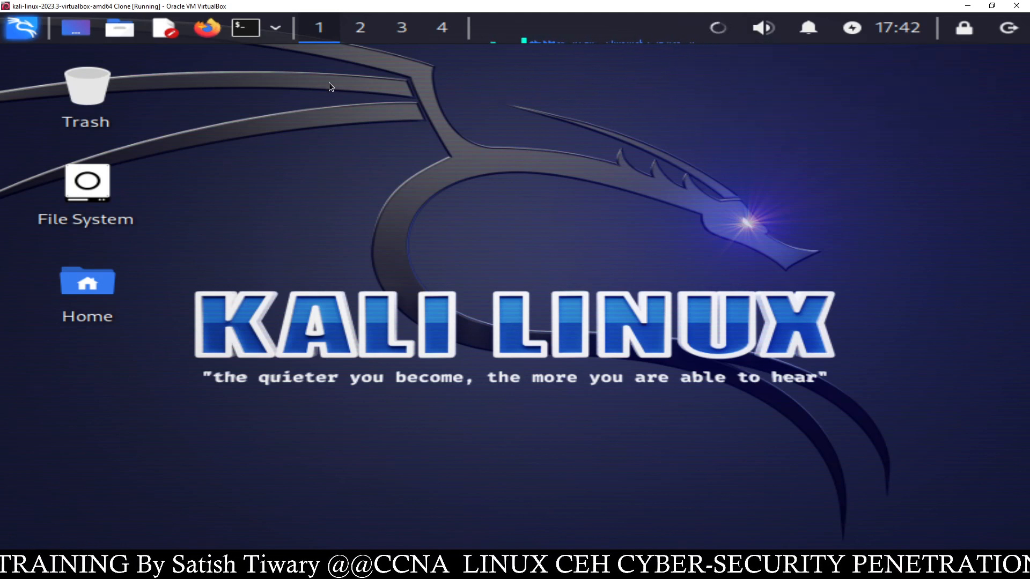
- Run sudo ifconfig in a terminal and inspect eth0's details
click(248, 28)
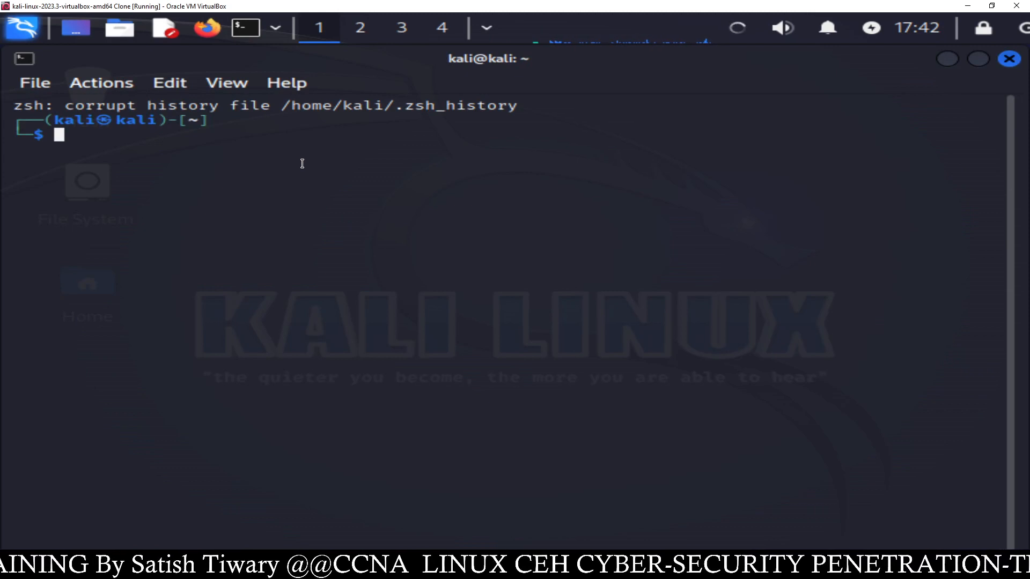
text(sudo)
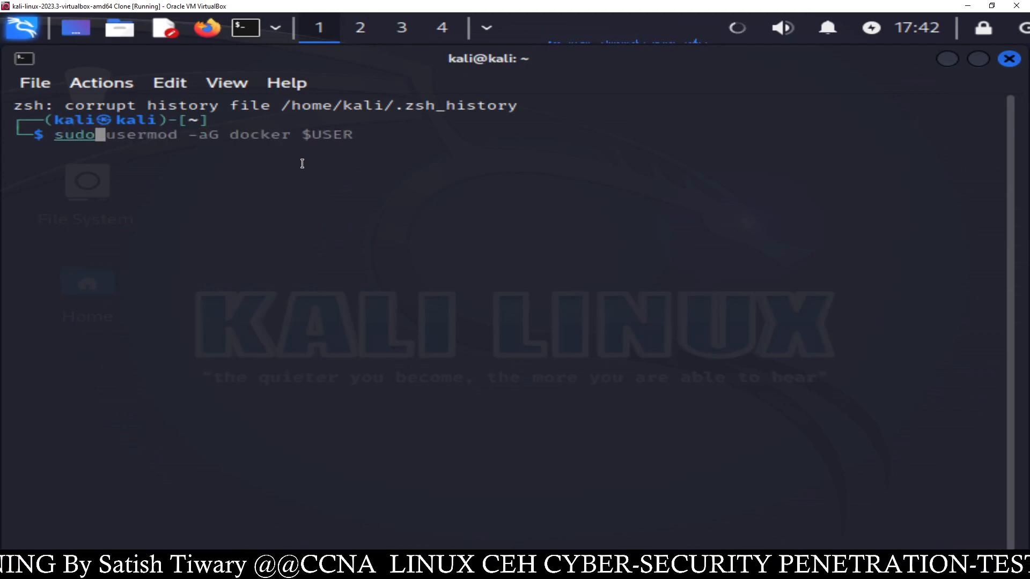
text( ifconfig)
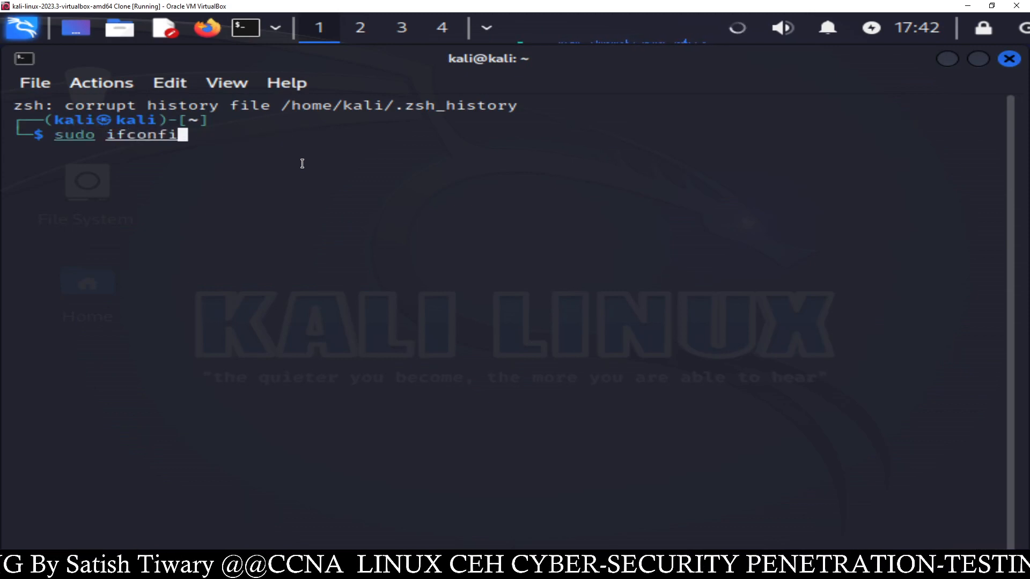
key(Return)
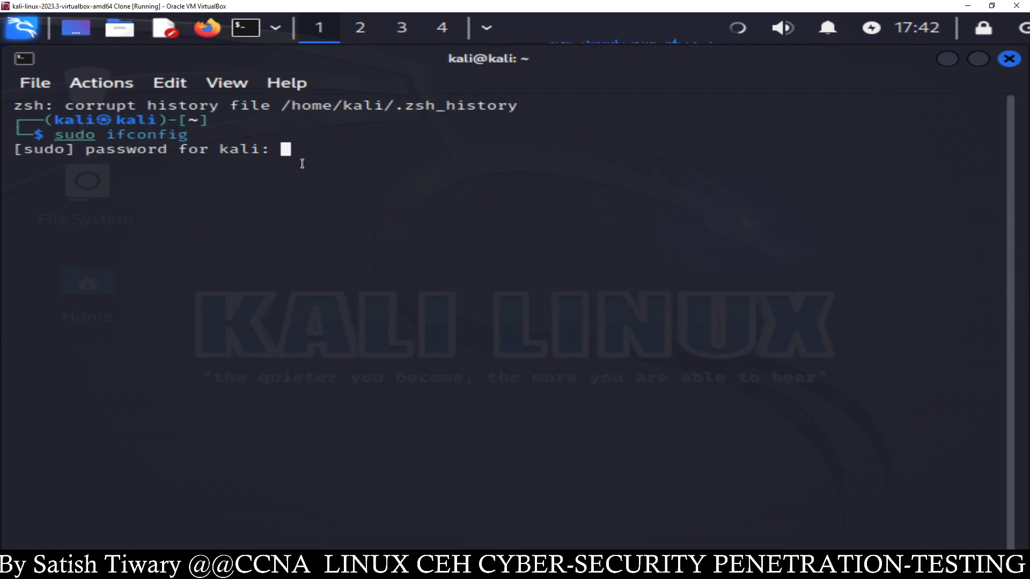
key(Return)
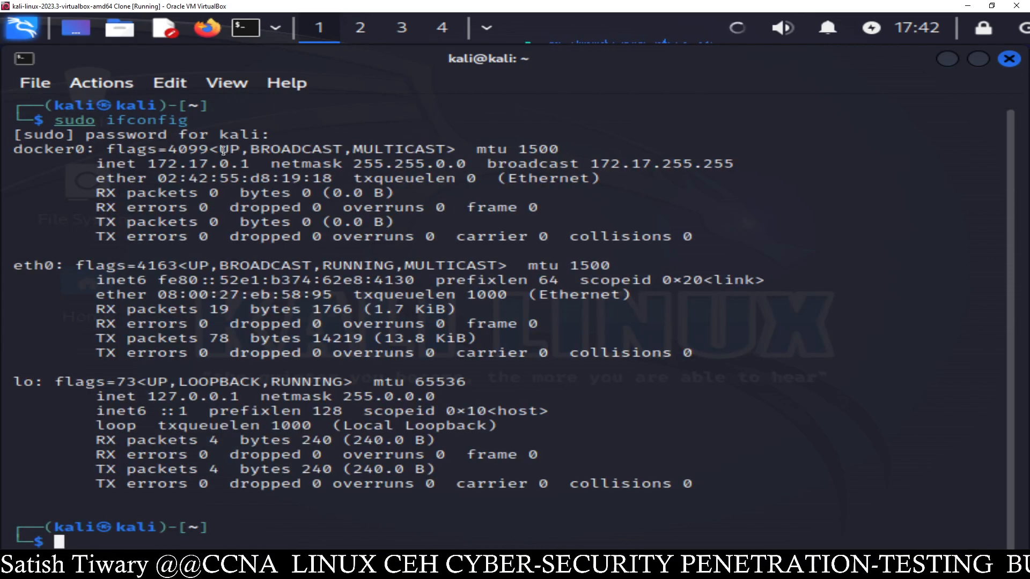
drag(159, 278, 326, 291)
click(315, 289)
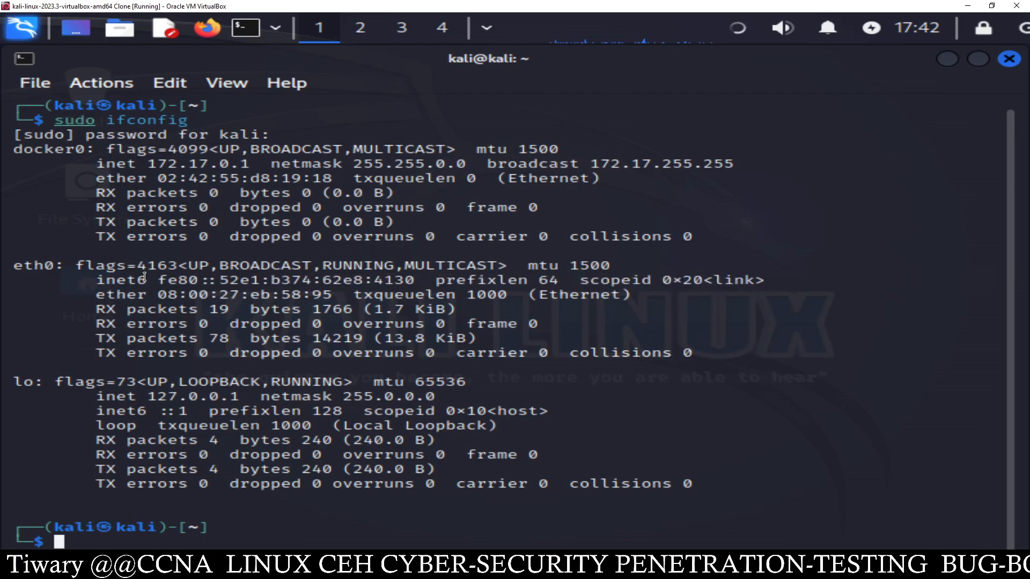
- Close the terminal, check the network and sound menus, and launch a new terminal
click(1008, 59)
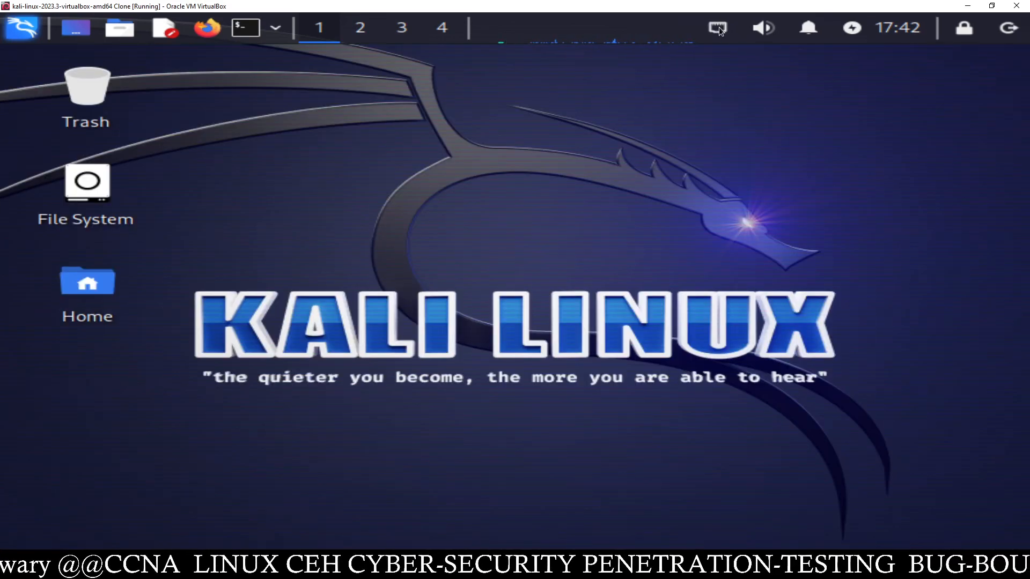
click(718, 28)
click(752, 31)
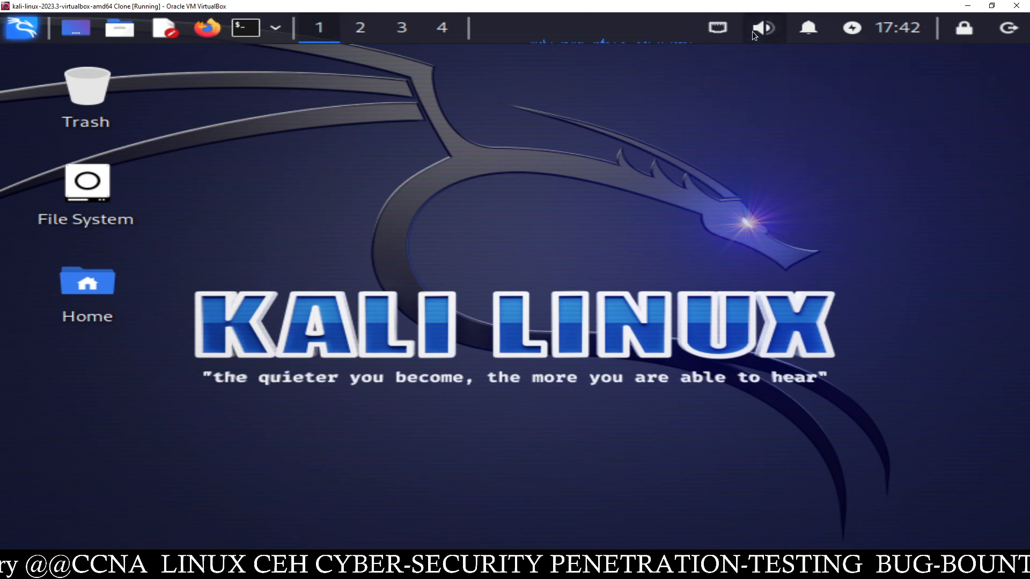
click(754, 31)
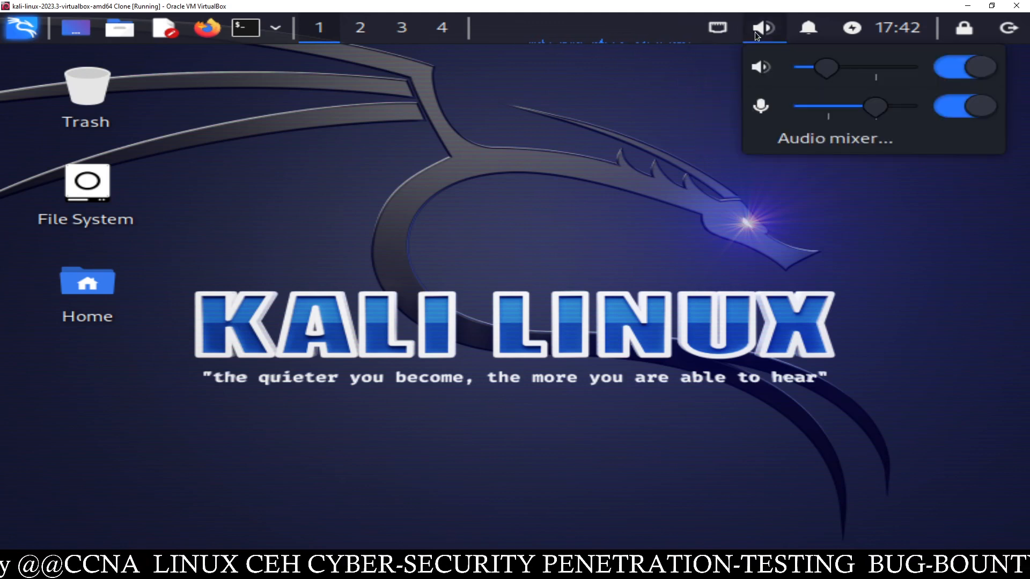
click(715, 34)
click(246, 30)
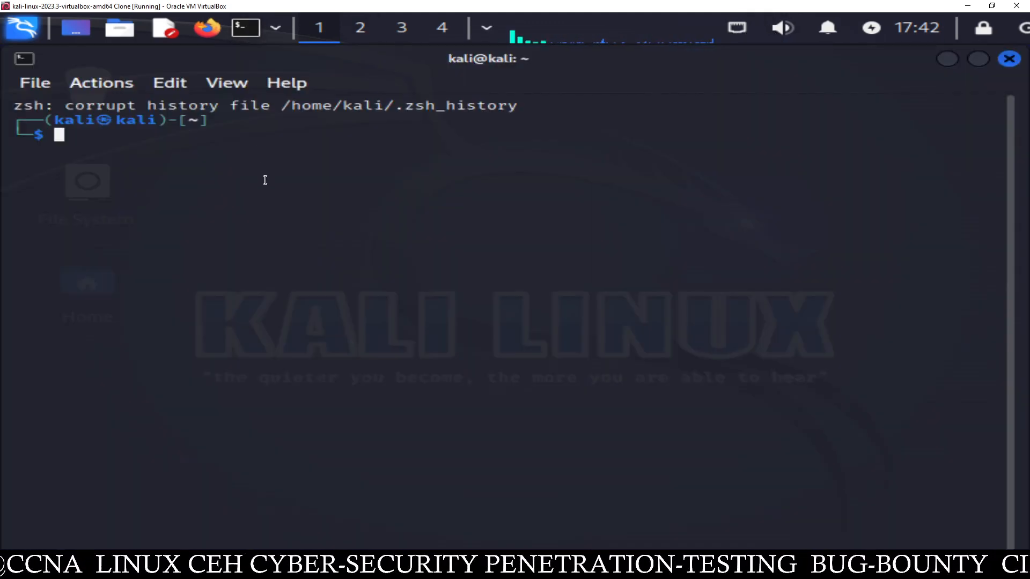
- Run sudo ifconfig, confirm eth0 shows inet 10.152.152.11, and close the terminal
text(sudo)
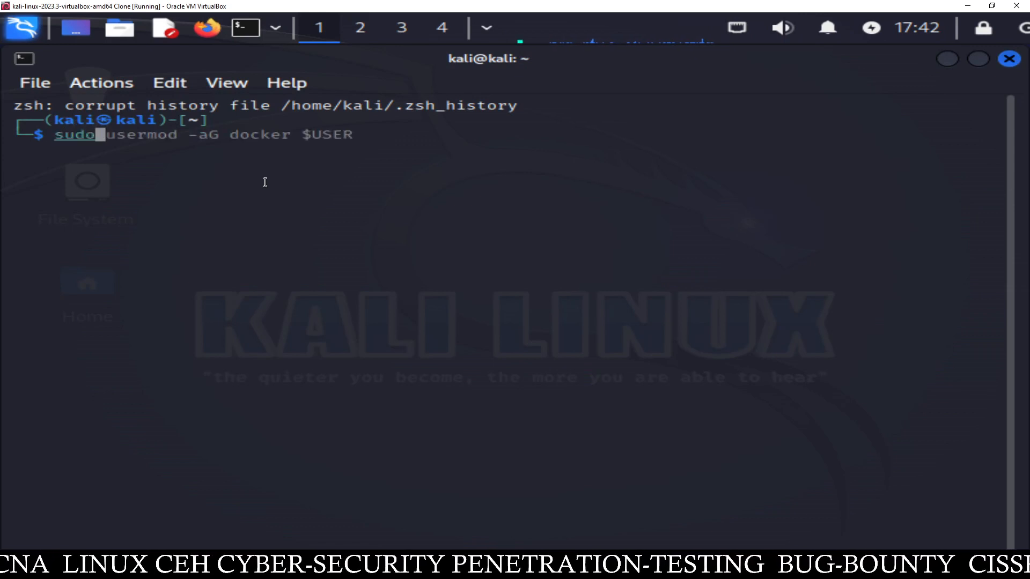
text( ifconfig)
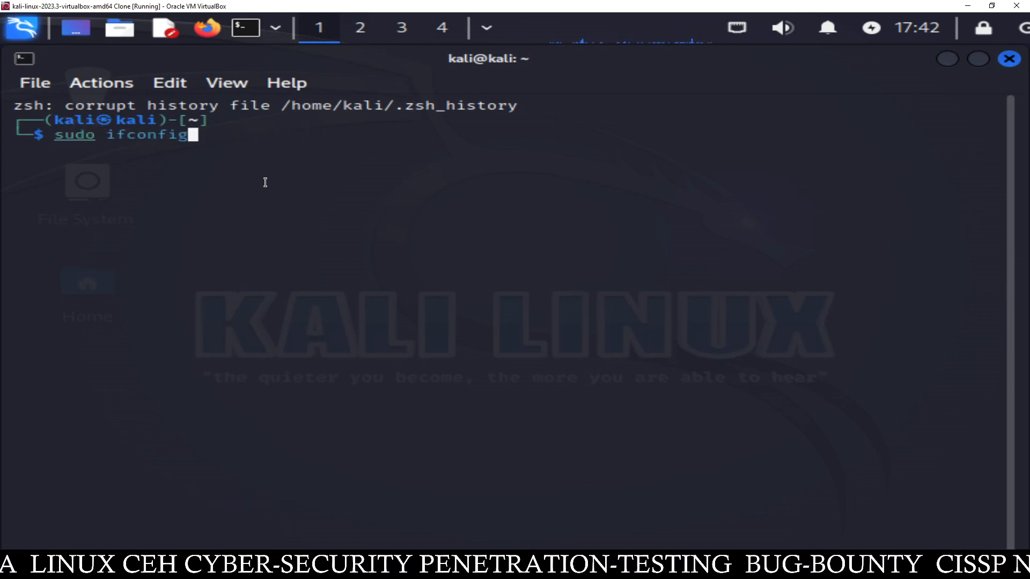
key(Return)
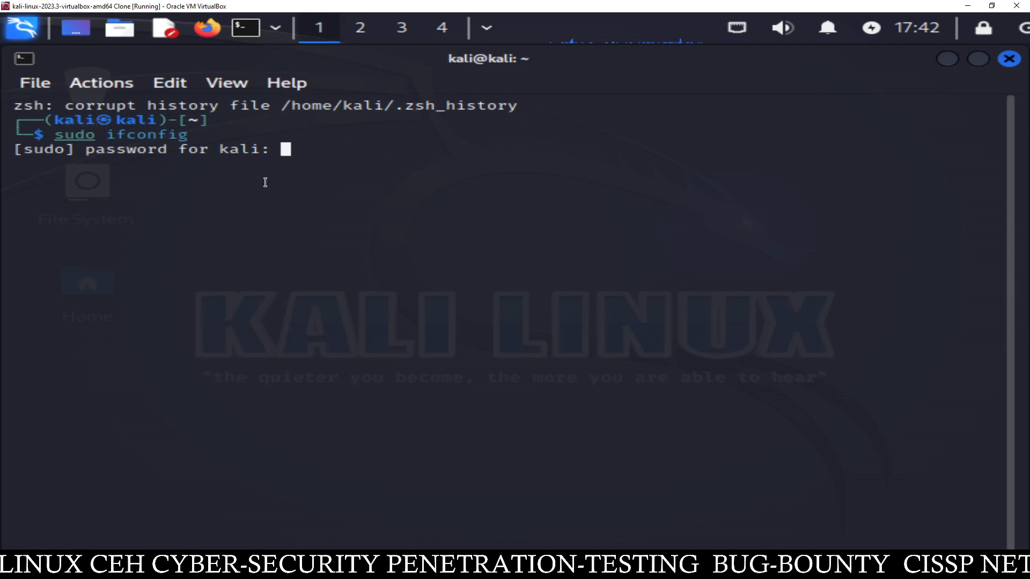
key(Return)
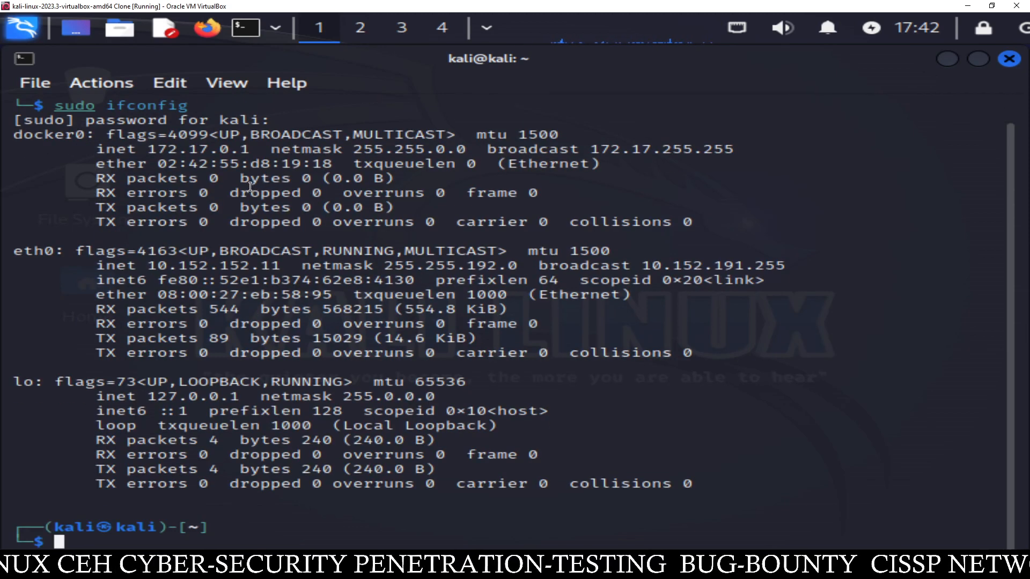
drag(151, 266, 285, 267)
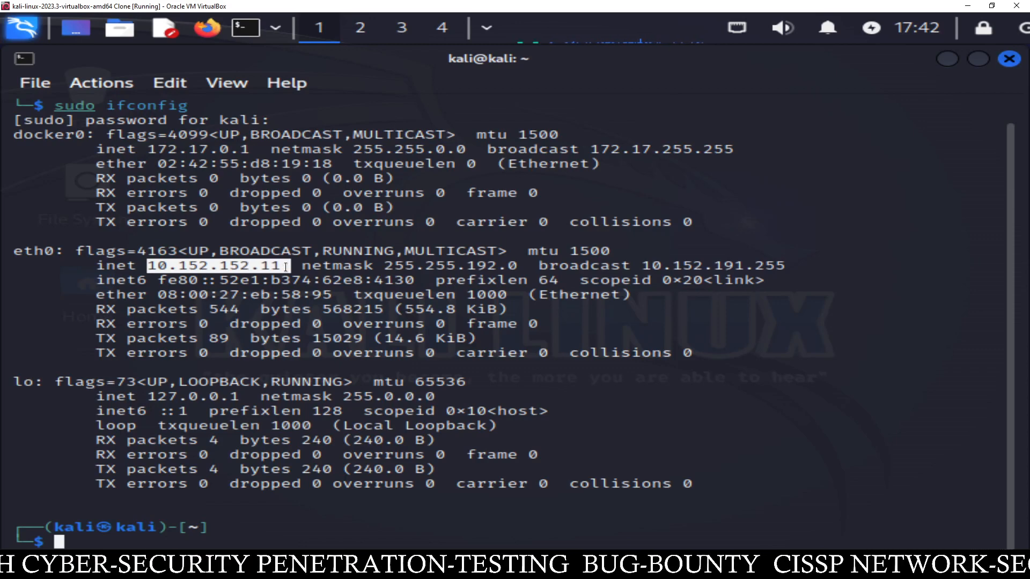
click(1008, 58)
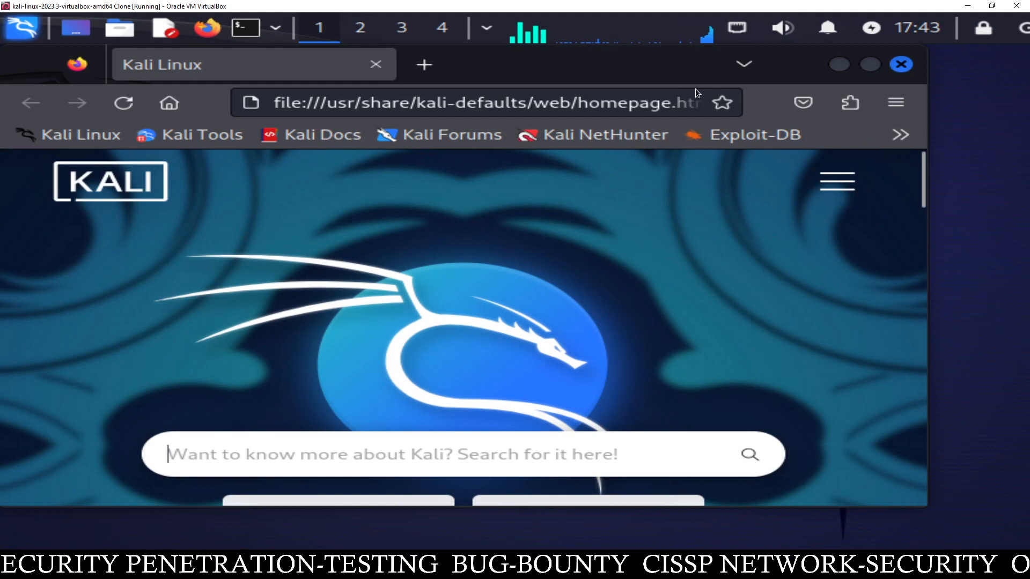
- Maximize Firefox and load check.torproject.org in a fresh tab
click(872, 67)
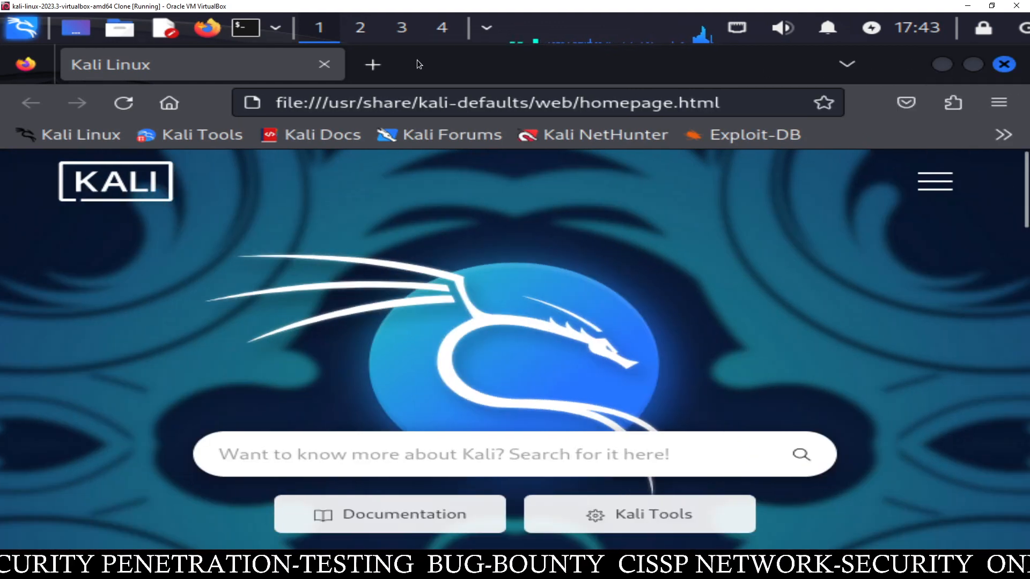
click(361, 67)
click(327, 65)
click(687, 182)
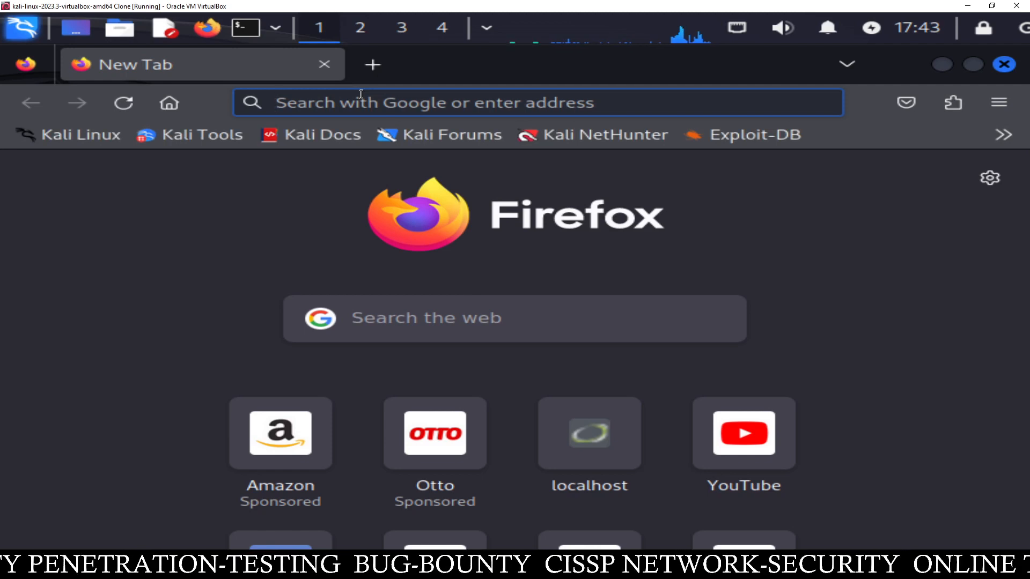
text(check)
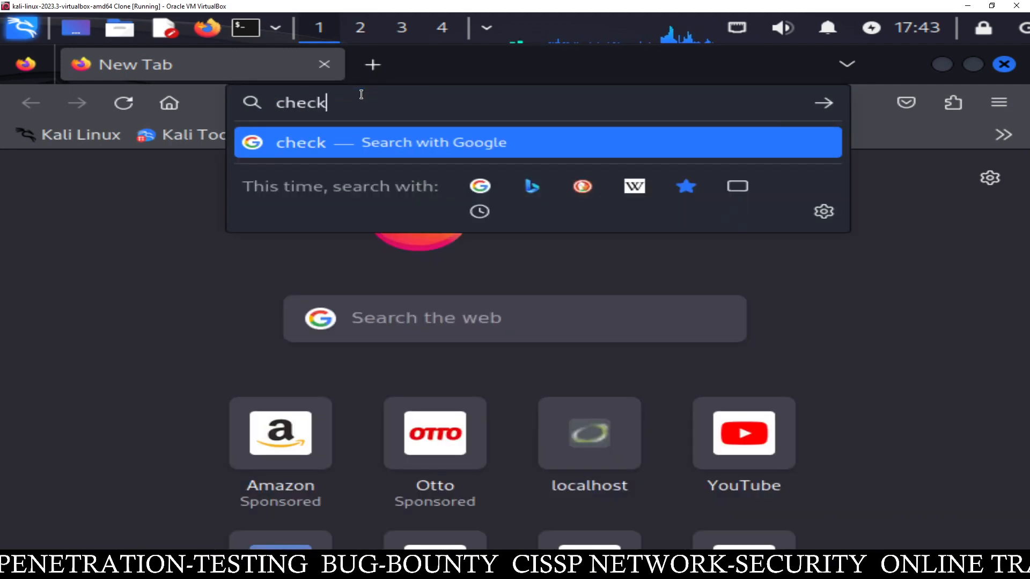
text(.)
text(te)
text(r)
key(BackSpace)
key(BackSpace)
text(or)
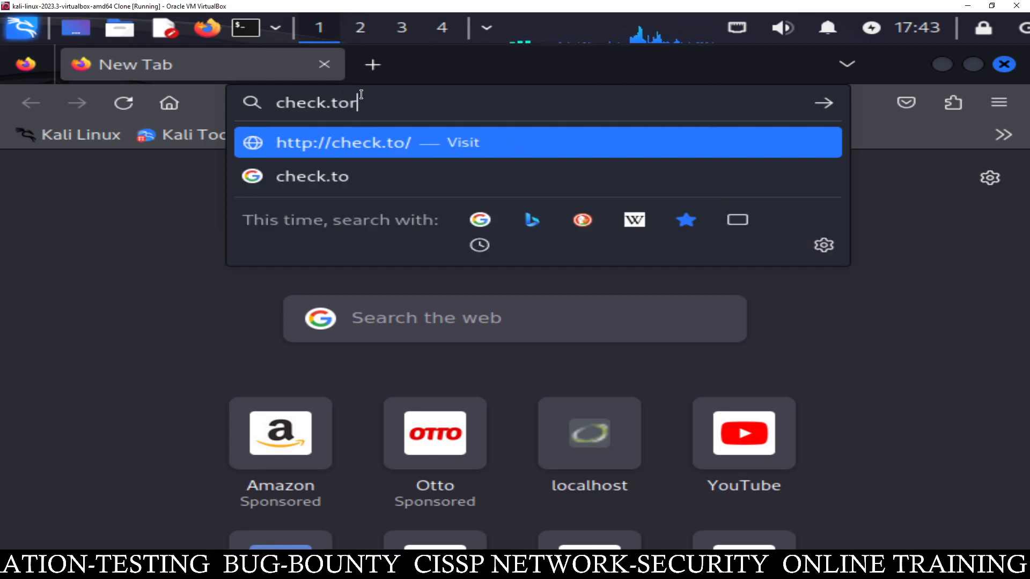
text(project)
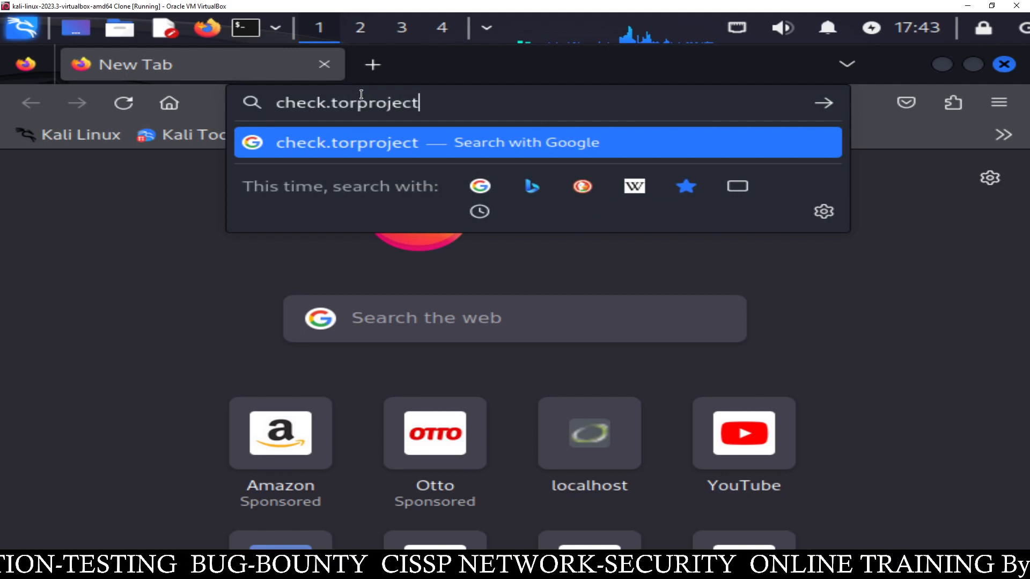
text(.org)
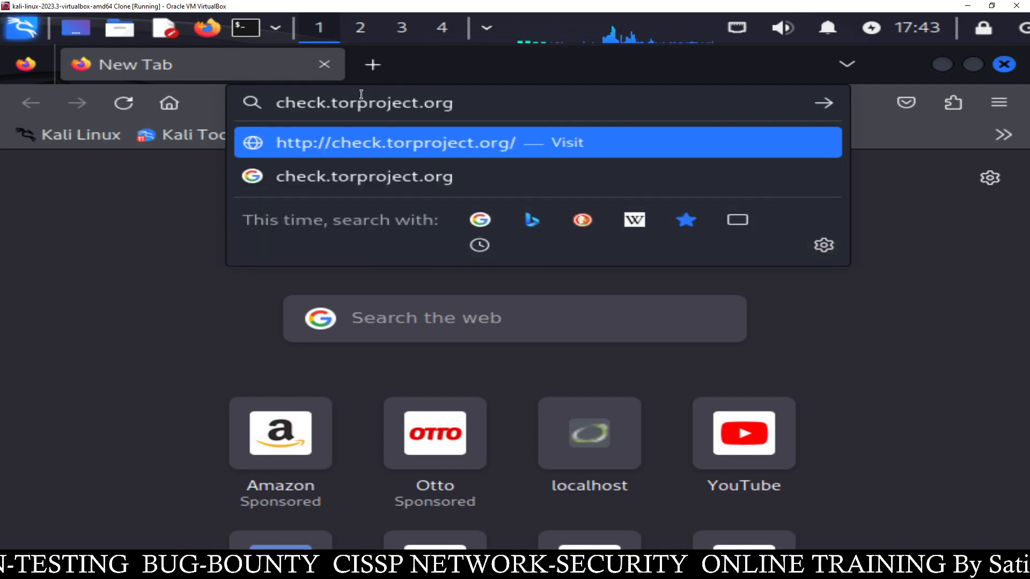
key(Return)
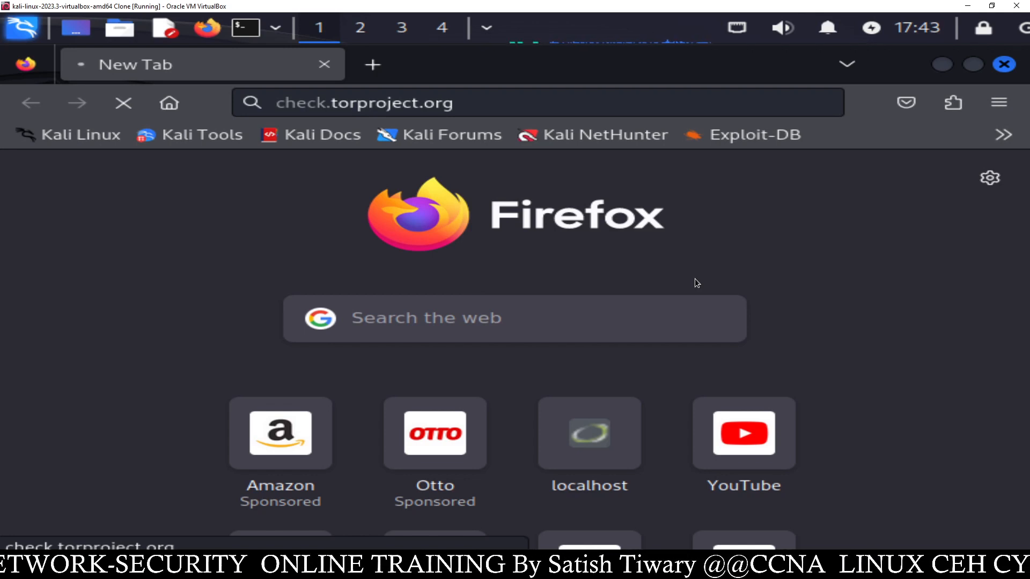
- Open a second tab and load dnsleaktest.com
click(374, 66)
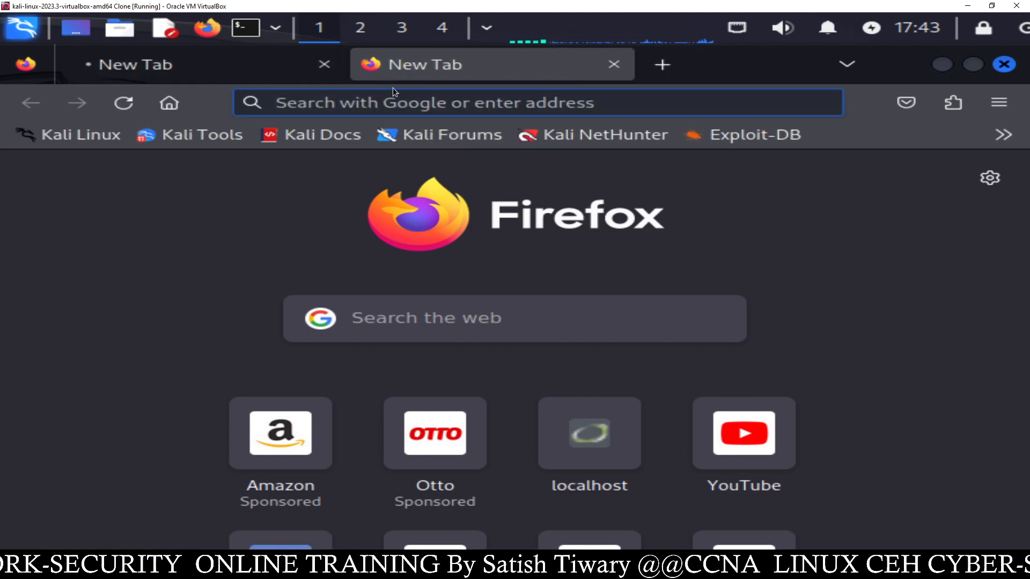
text(dnslea)
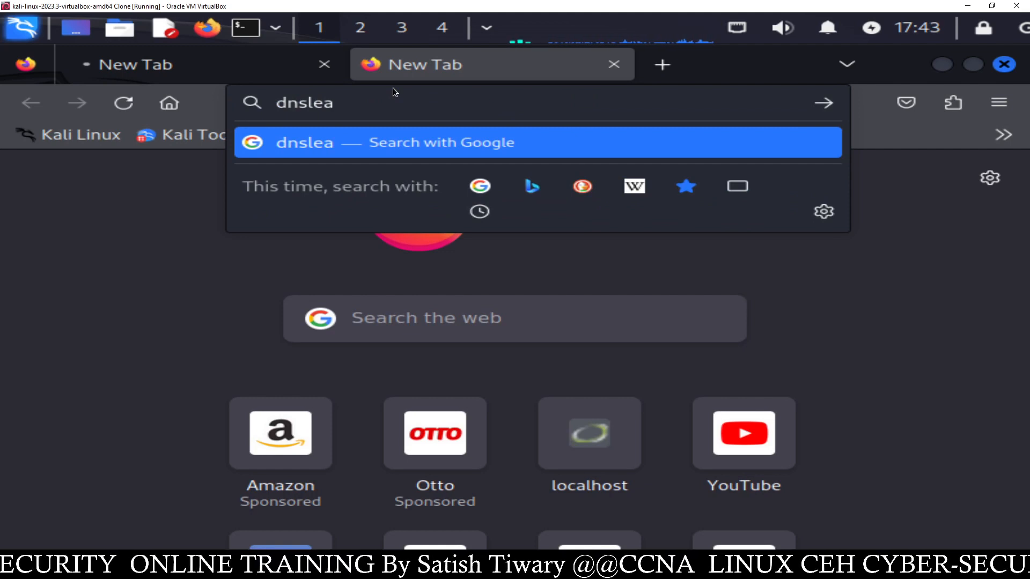
text(ktest.com)
key(Return)
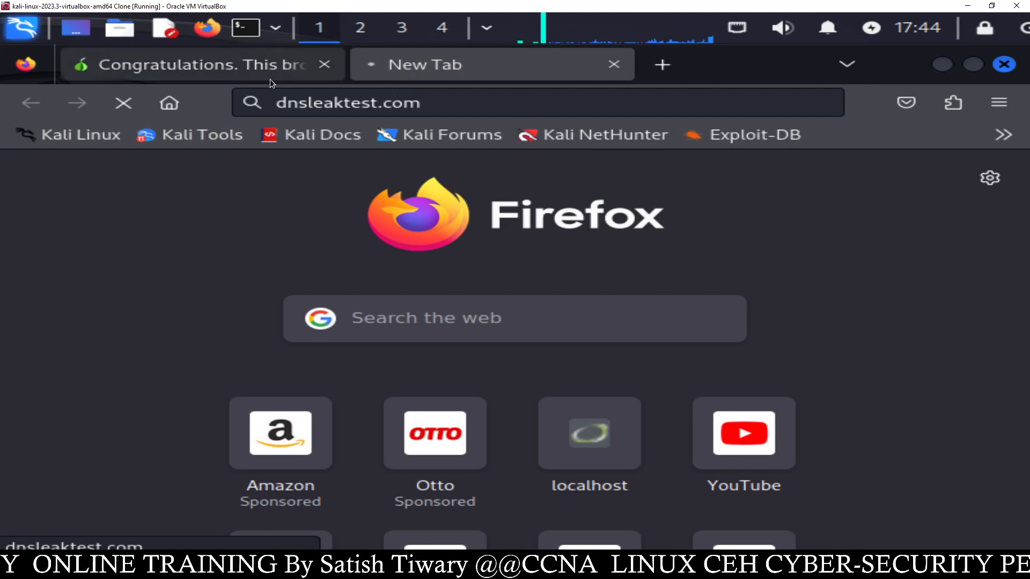
- Read the Tor check's confirmation and reported IP 185.220.101.86, then go to the dnsleaktest.com tab
click(230, 68)
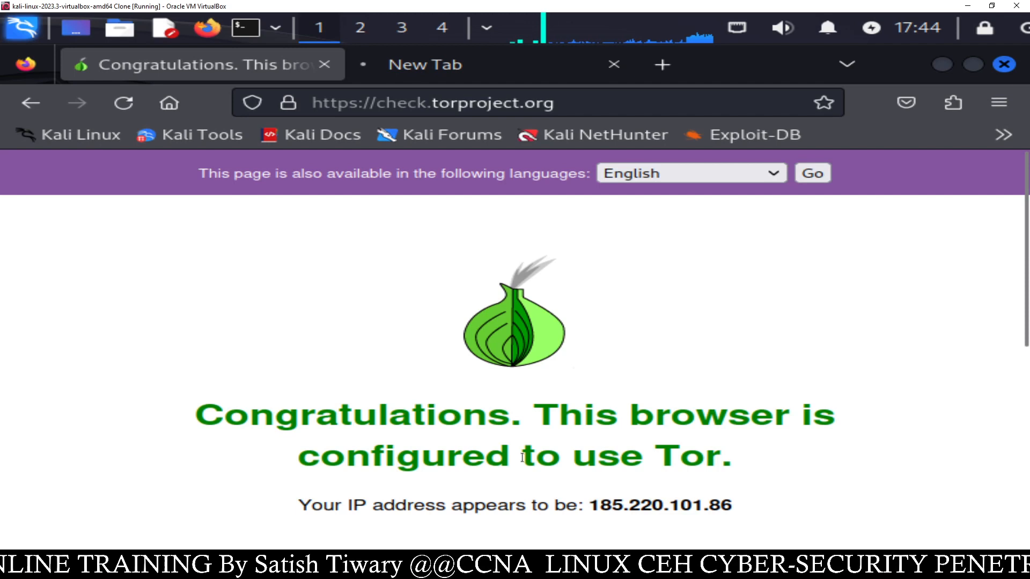
drag(561, 457, 681, 457)
click(761, 483)
scroll(605, 483, down, 3)
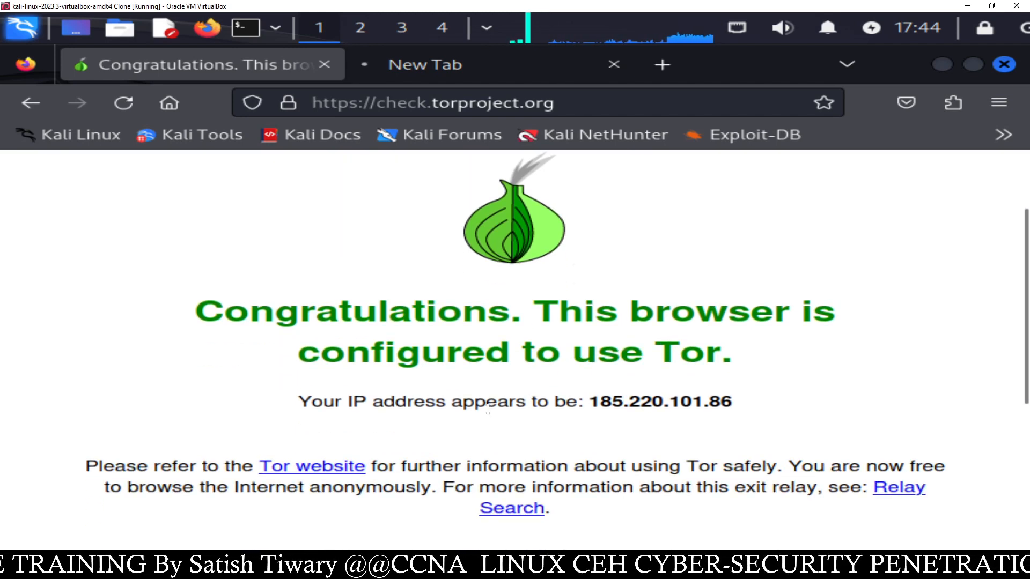
mouse_move(589, 401)
mouse_down()
mouse_move(734, 412)
mouse_move(593, 403)
mouse_up()
click(722, 422)
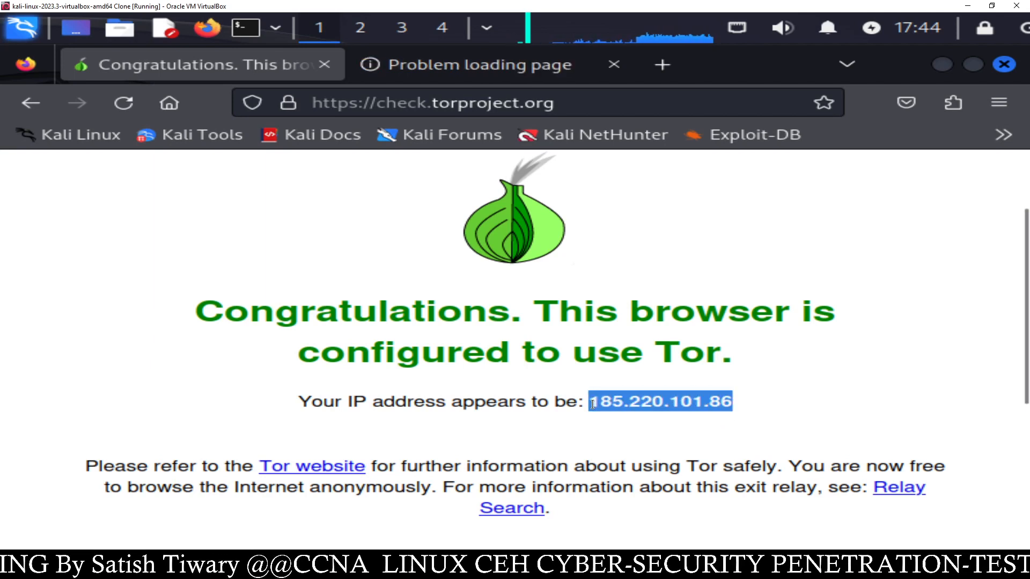
click(602, 418)
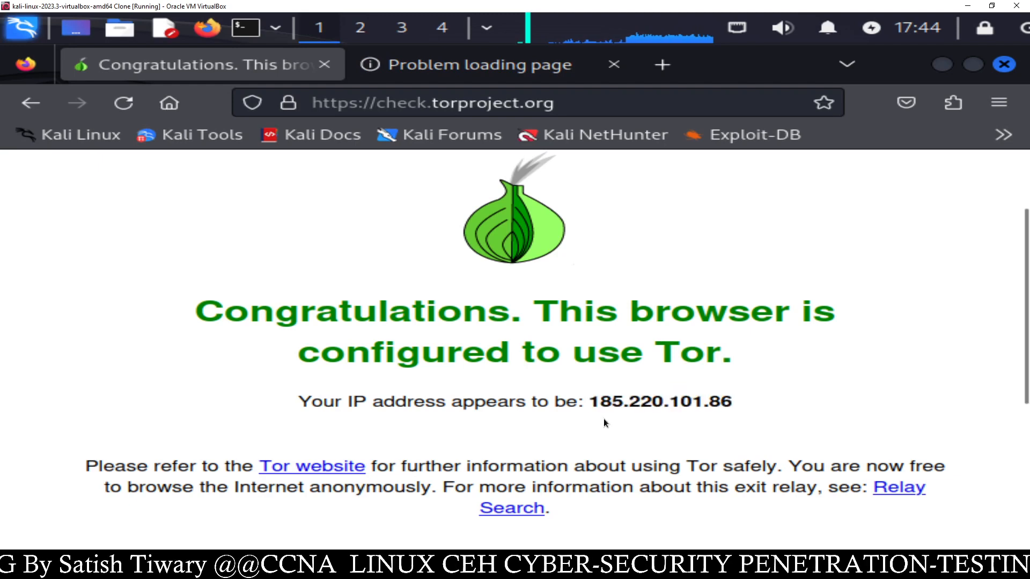
scroll(603, 423, down, 5)
scroll(603, 419, up, 4)
drag(594, 334, 747, 333)
click(629, 285)
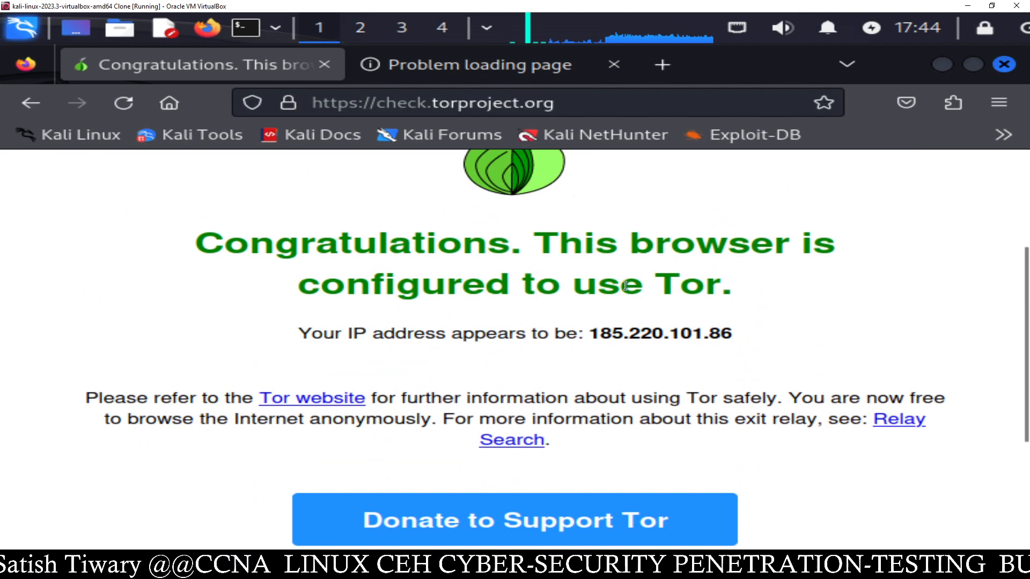
click(510, 67)
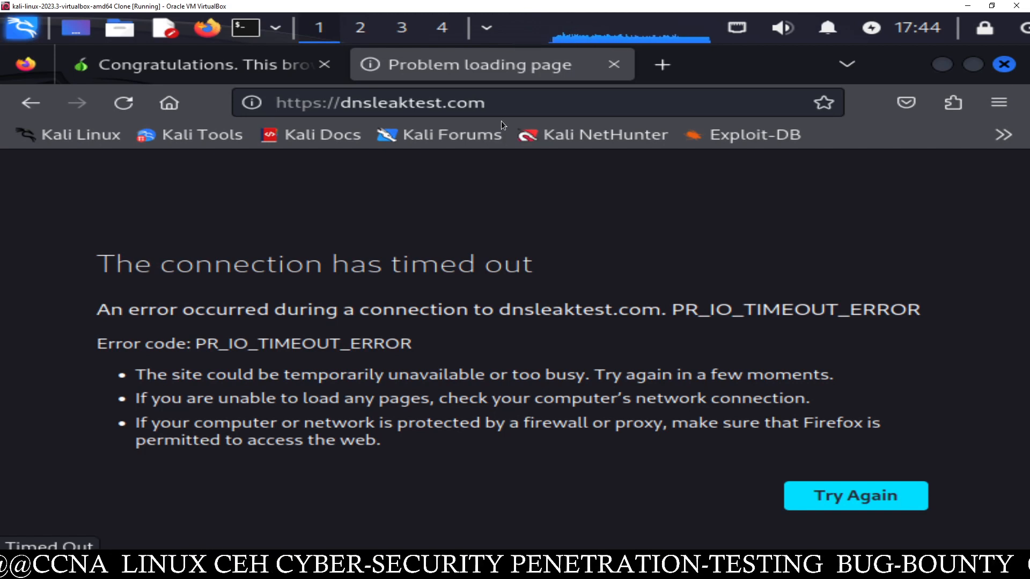
- Reload dnsleaktest.com and check its reported IP 185.220.101.86 and location Germany
click(489, 107)
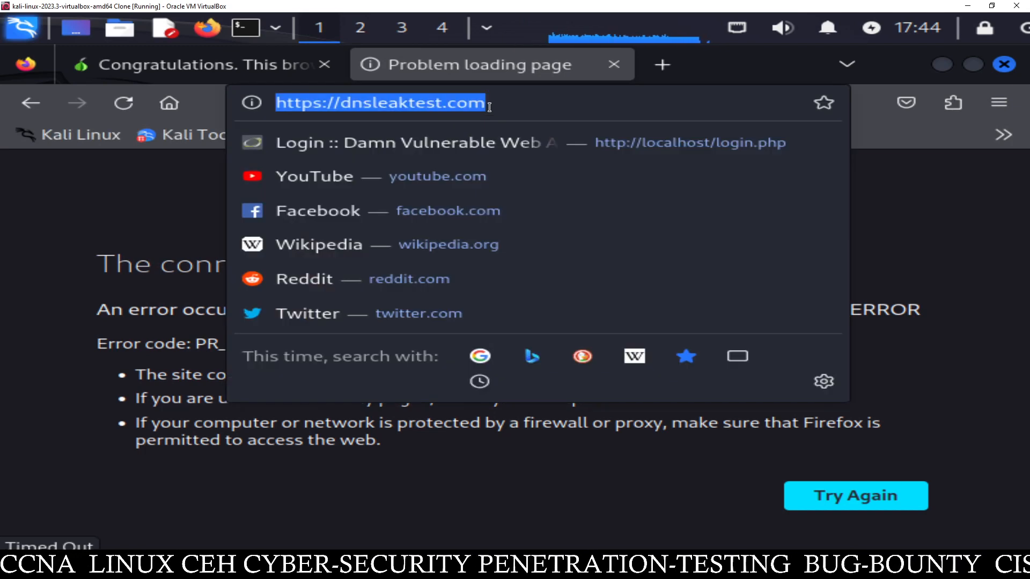
key(Return)
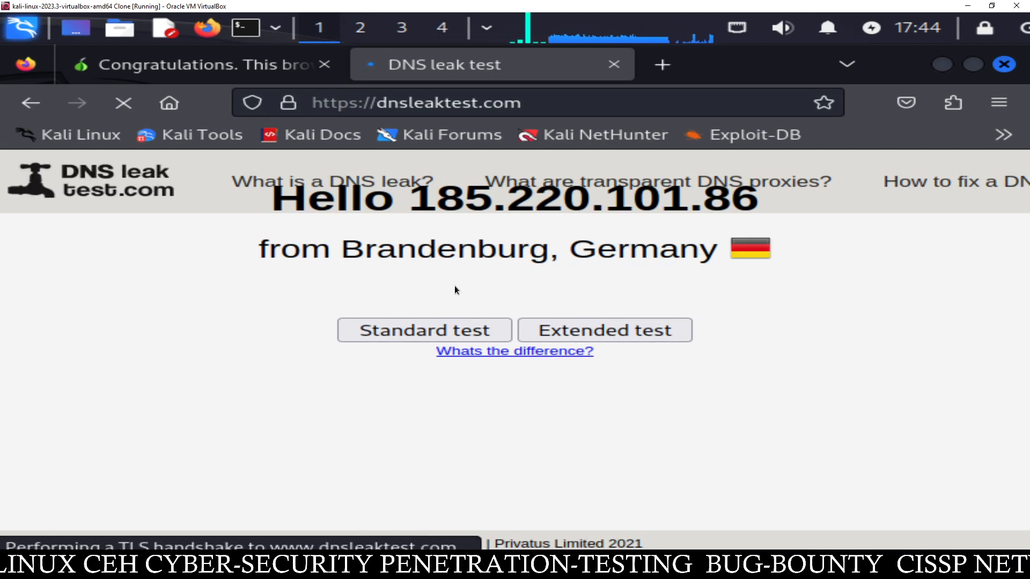
drag(443, 193, 768, 209)
click(587, 273)
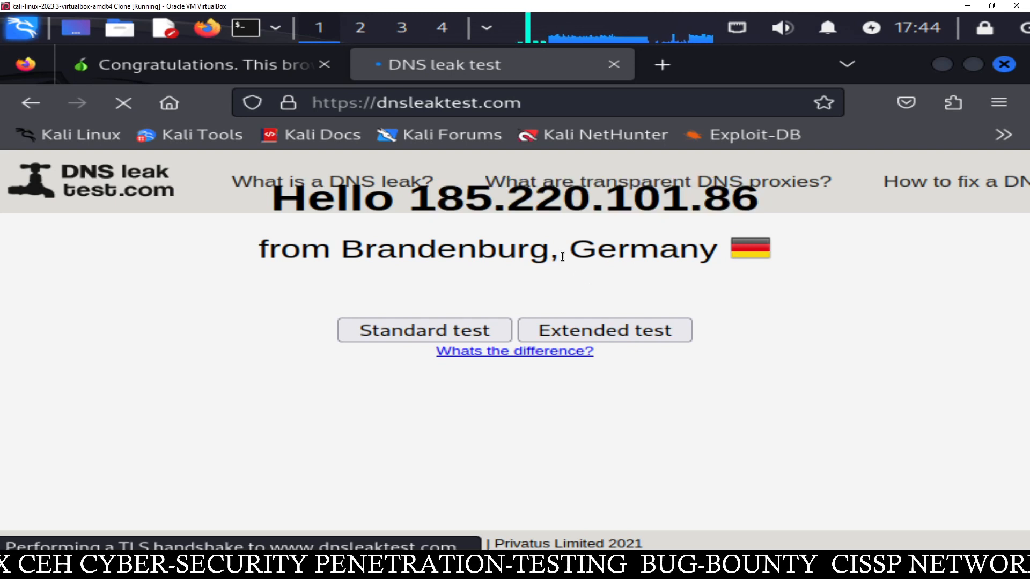
drag(559, 250, 697, 247)
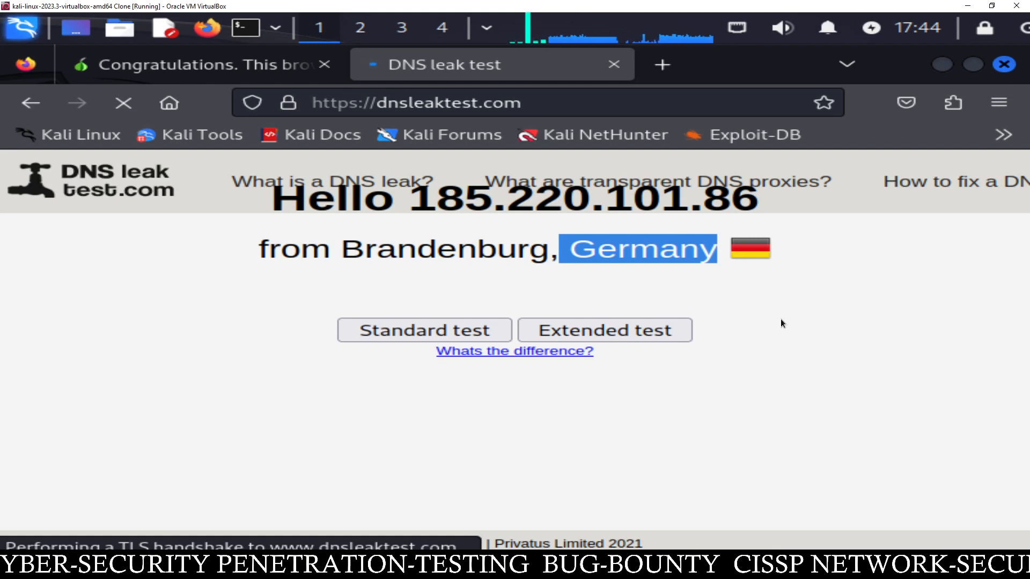
click(618, 295)
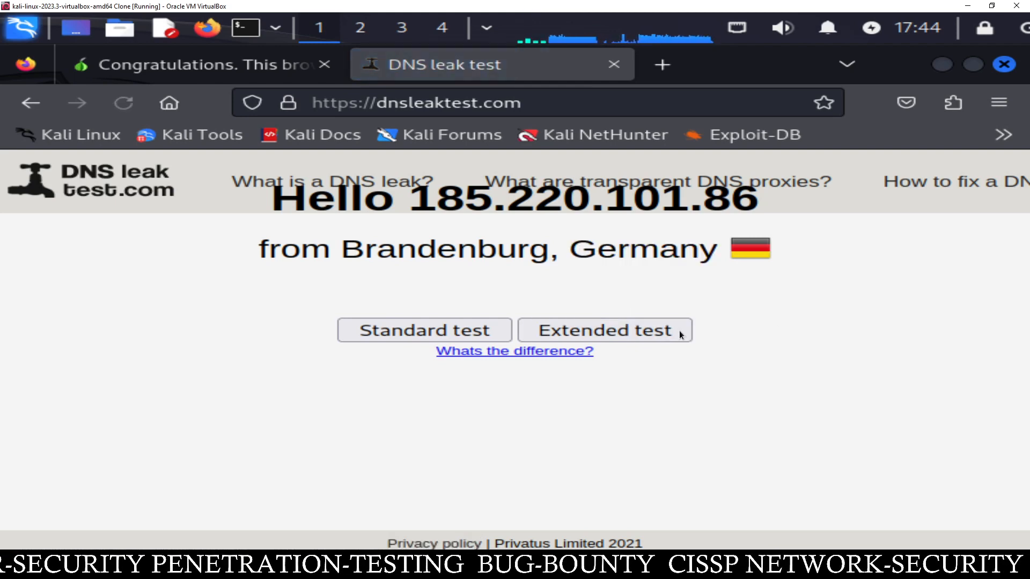
- Compare against the Tor check tab, then close Firefox
click(268, 66)
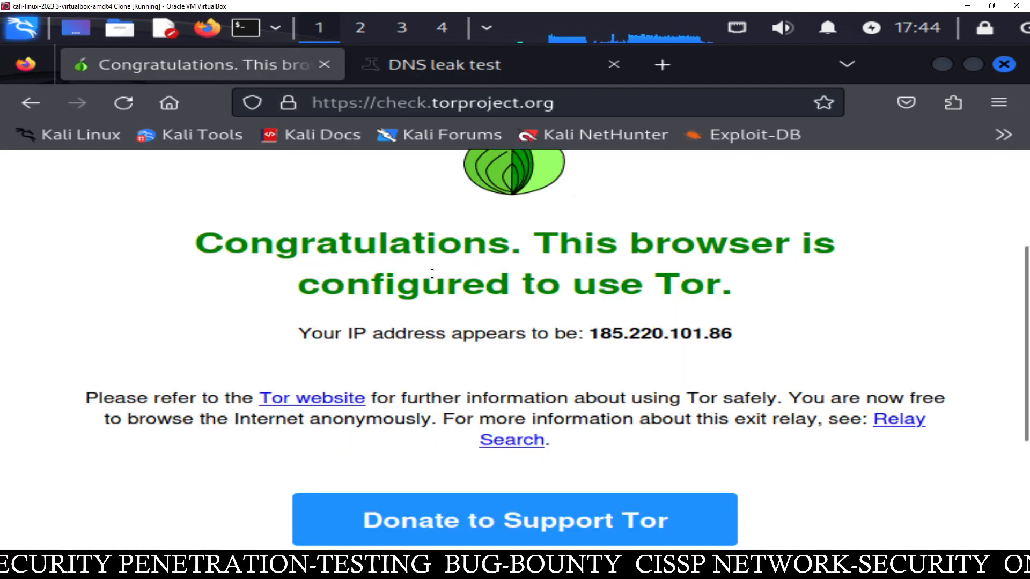
click(480, 72)
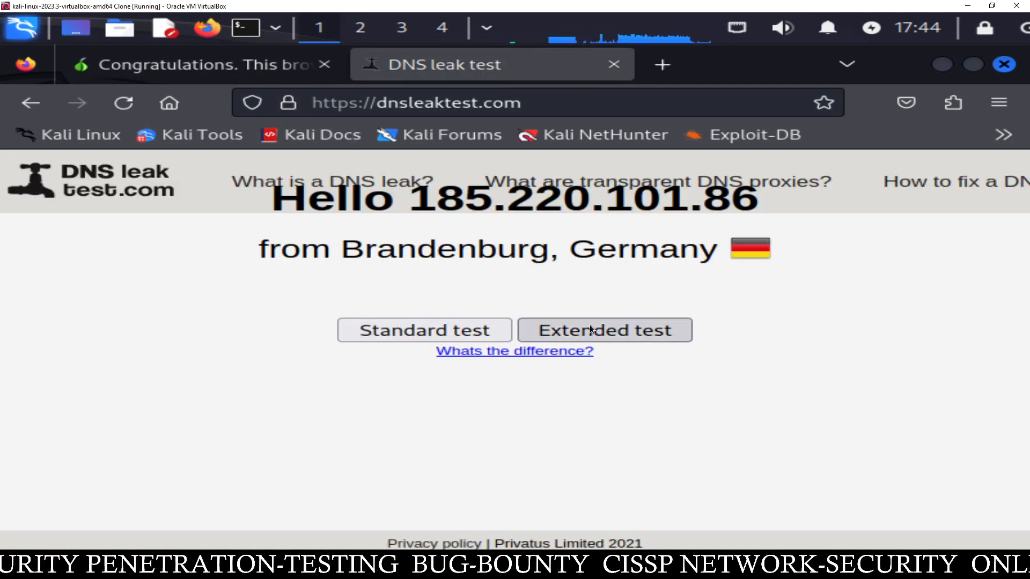
click(1003, 64)
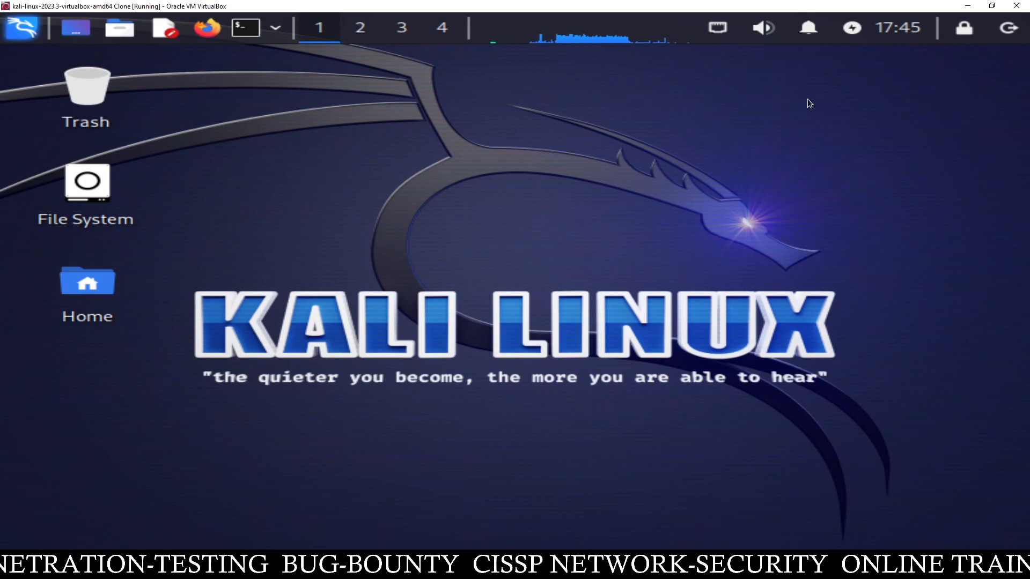
- Minimize the Kali VM and sign in to Windows 11 with the account PIN
click(966, 7)
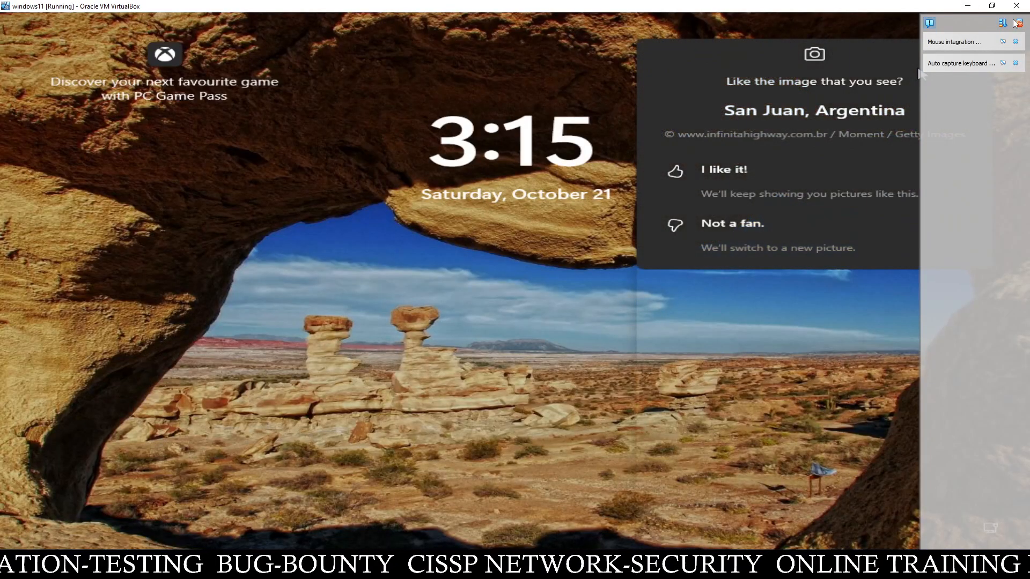
click(1018, 23)
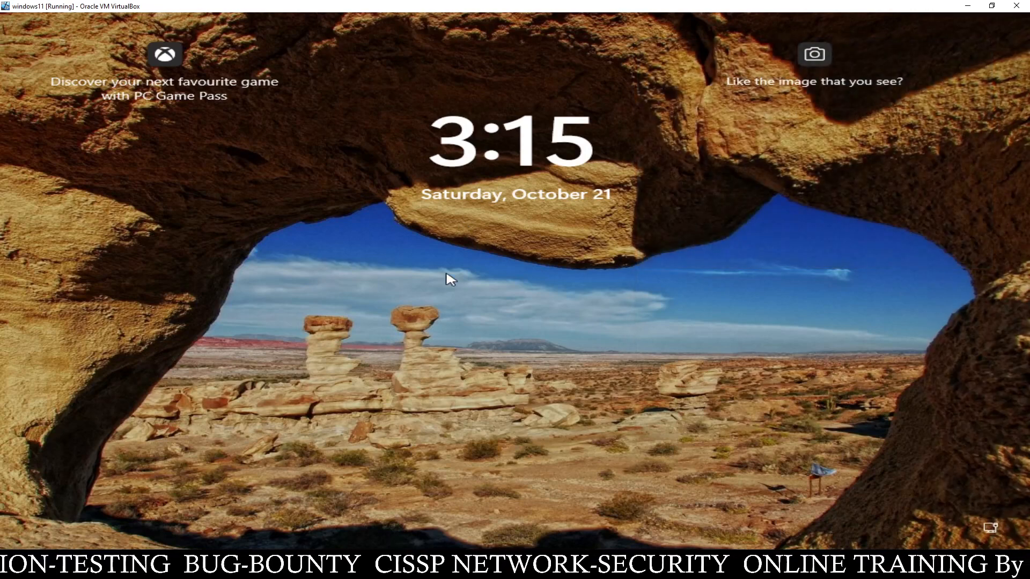
click(448, 284)
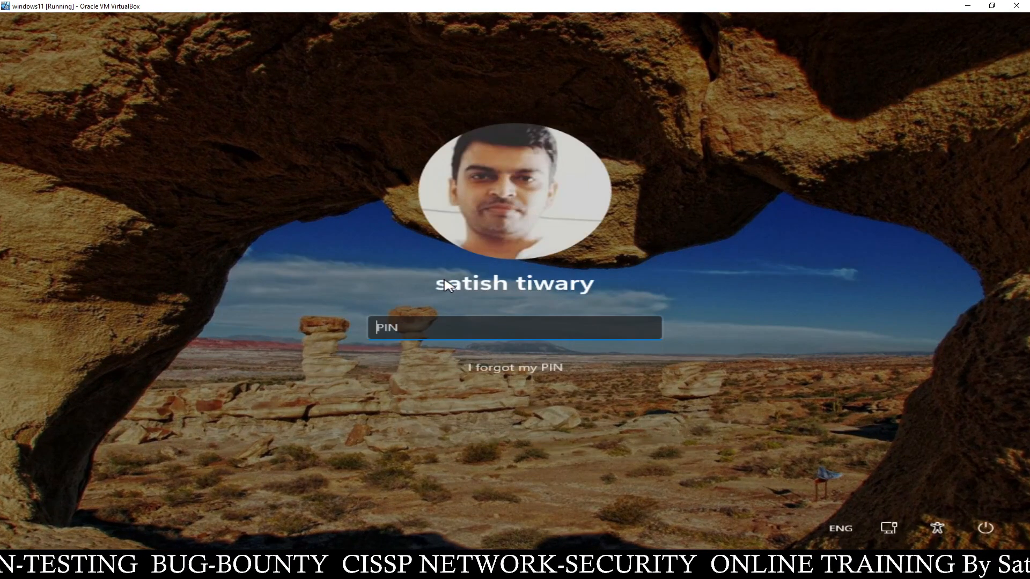
text(1234)
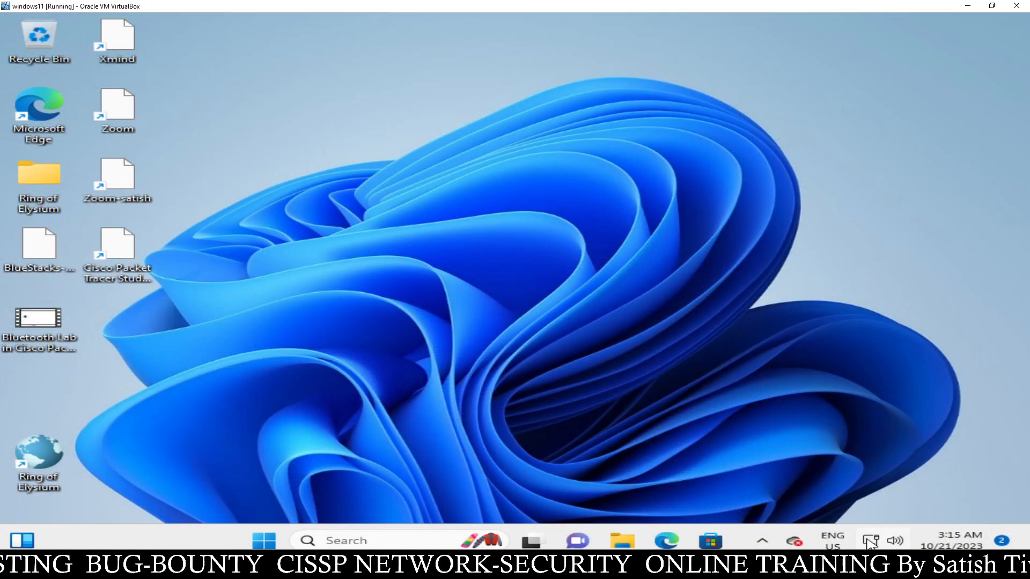
- Change the Ethernet adapter's IP assignment from Manual to Automatic (DHCP) and save it
right_click(870, 542)
click(866, 503)
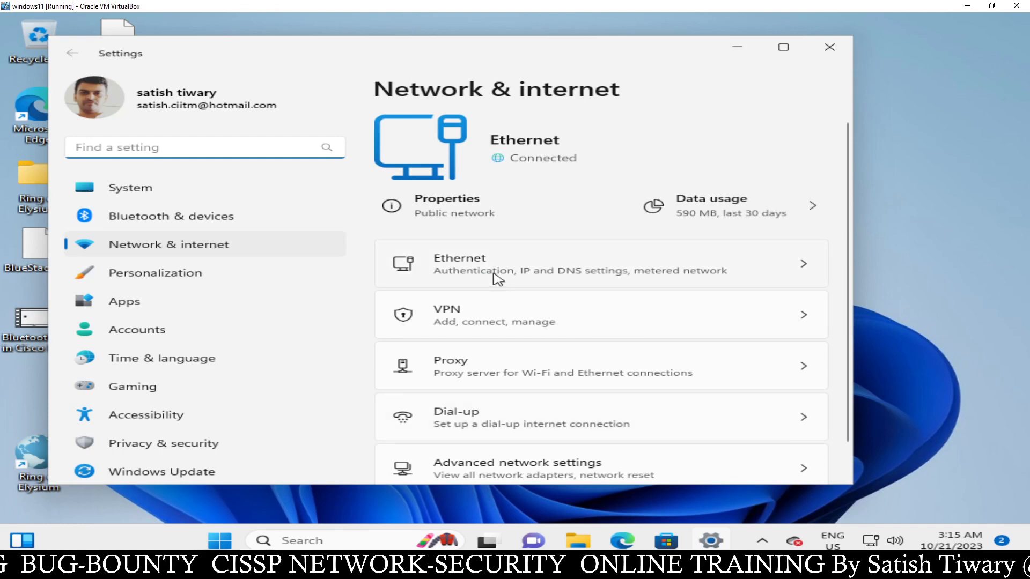
click(498, 279)
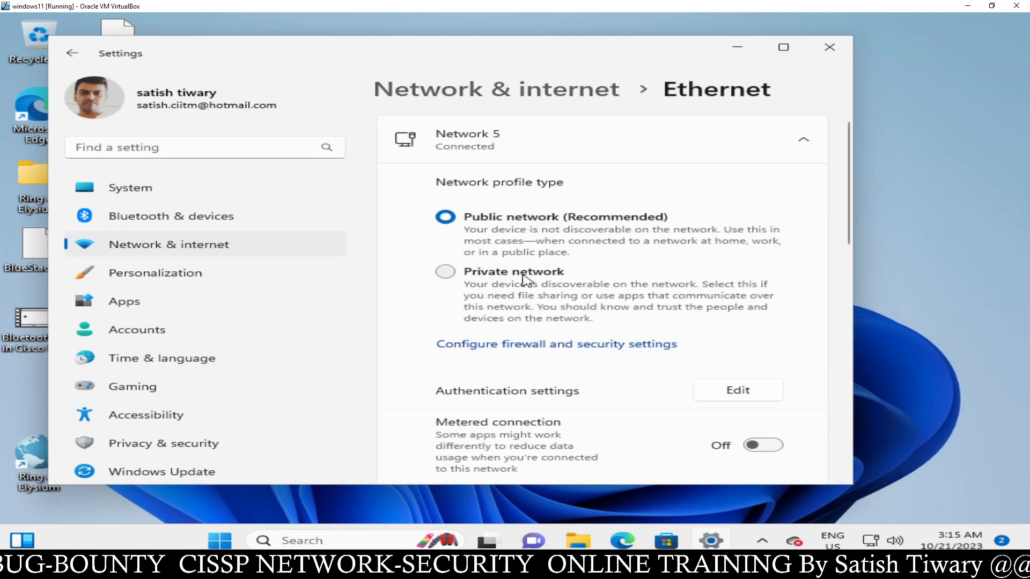
scroll(616, 262, down, 5)
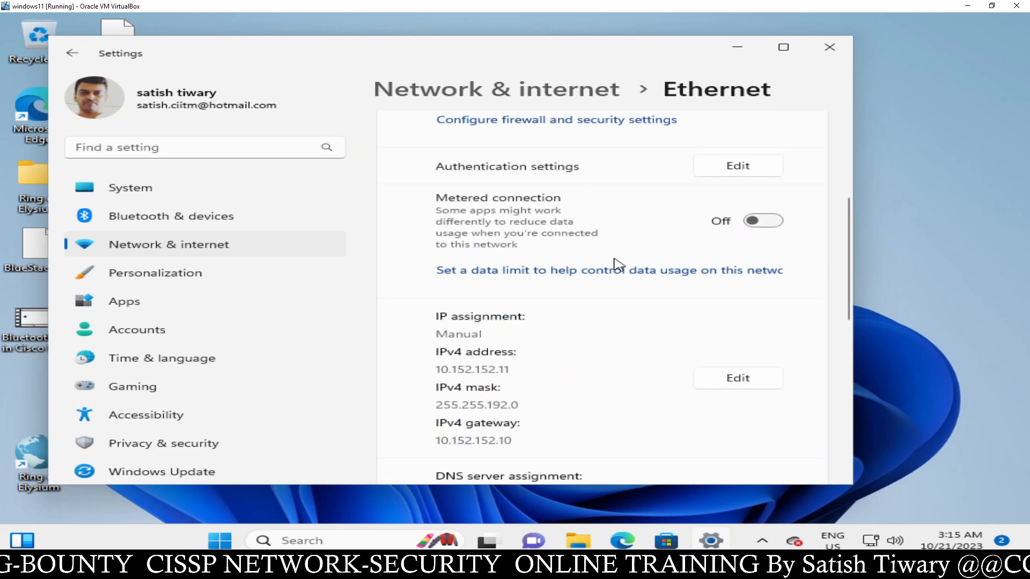
scroll(646, 268, down, 3)
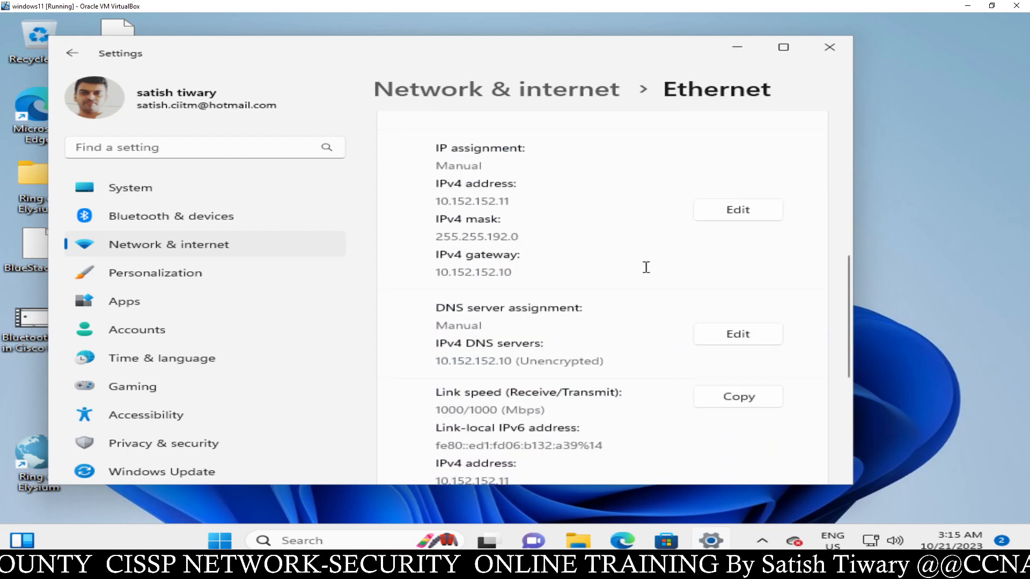
click(744, 213)
click(334, 155)
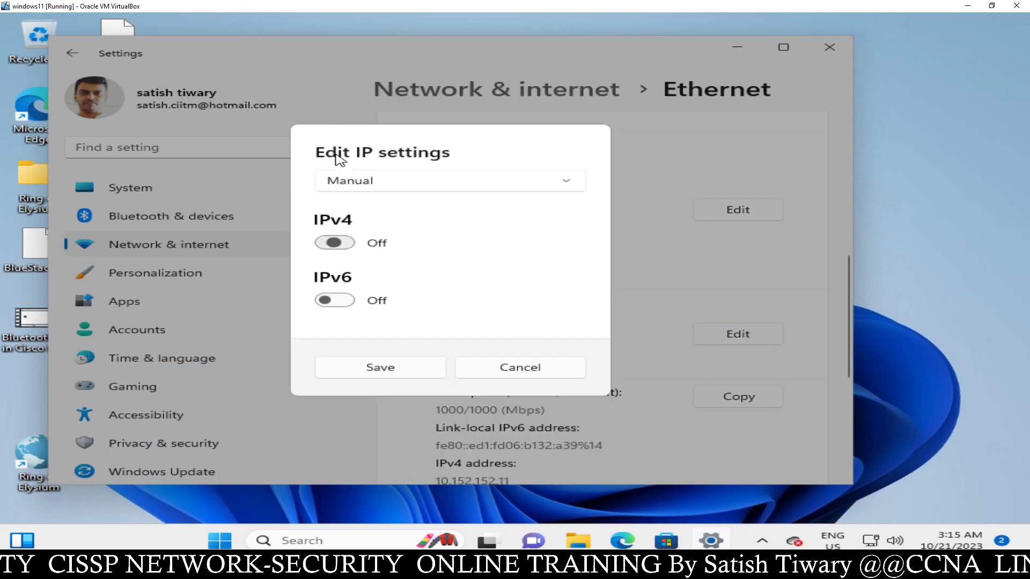
click(345, 243)
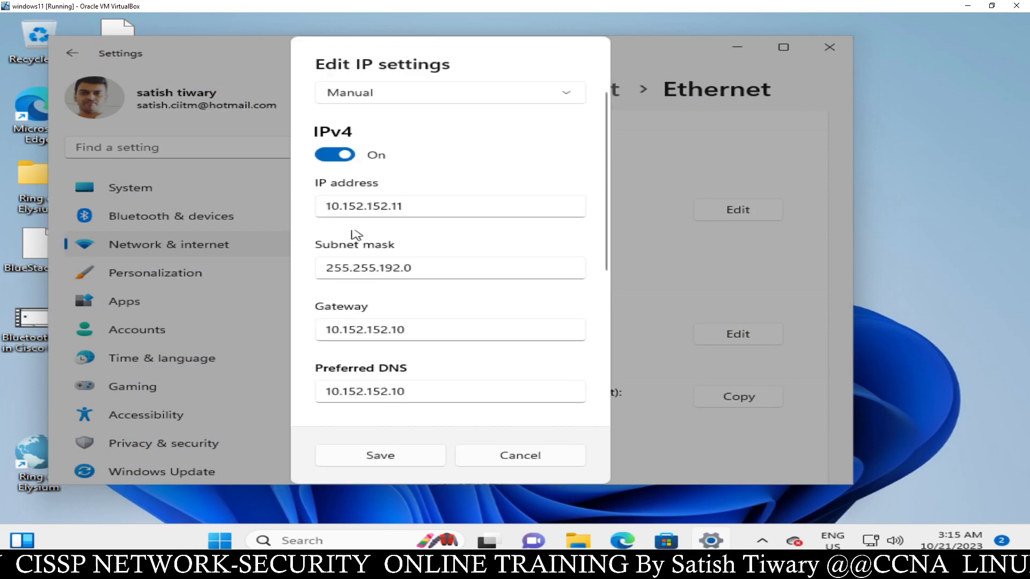
click(334, 155)
click(411, 177)
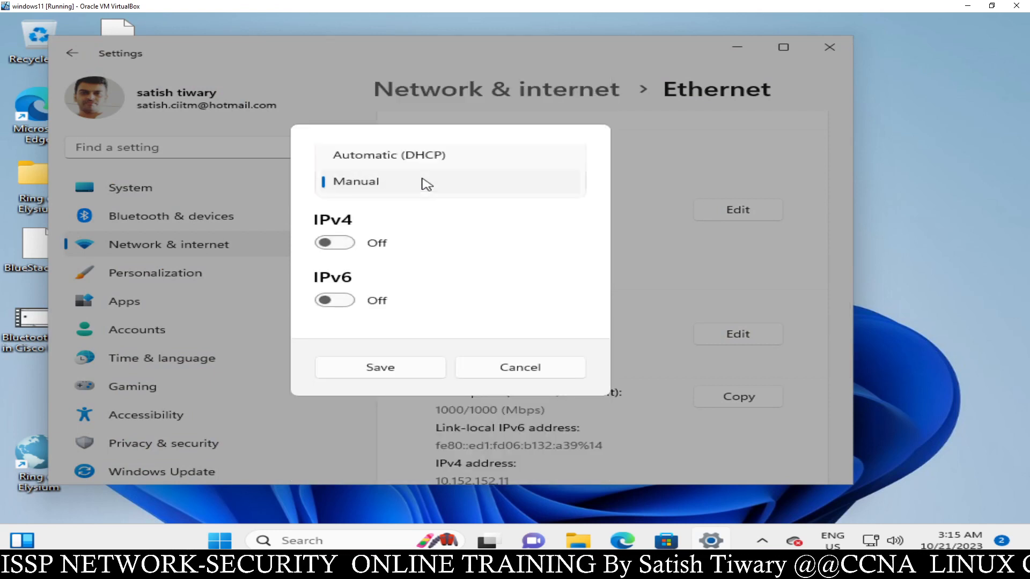
click(404, 156)
click(405, 313)
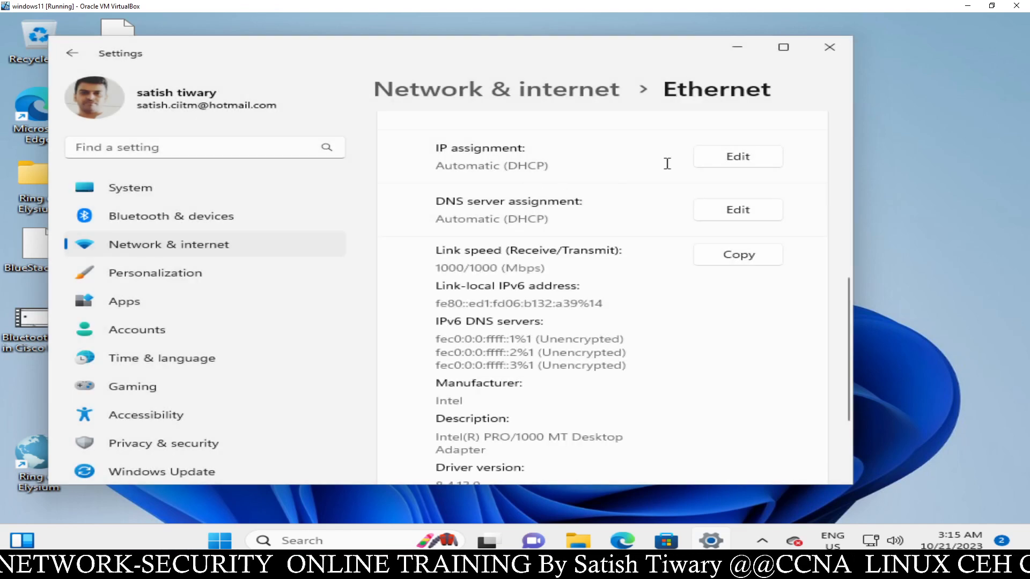
- Switch Ethernet back to Manual IPv4: IP 10.152.152.12, mask 255.255.192.0, gateway 10.152.152.10
click(735, 159)
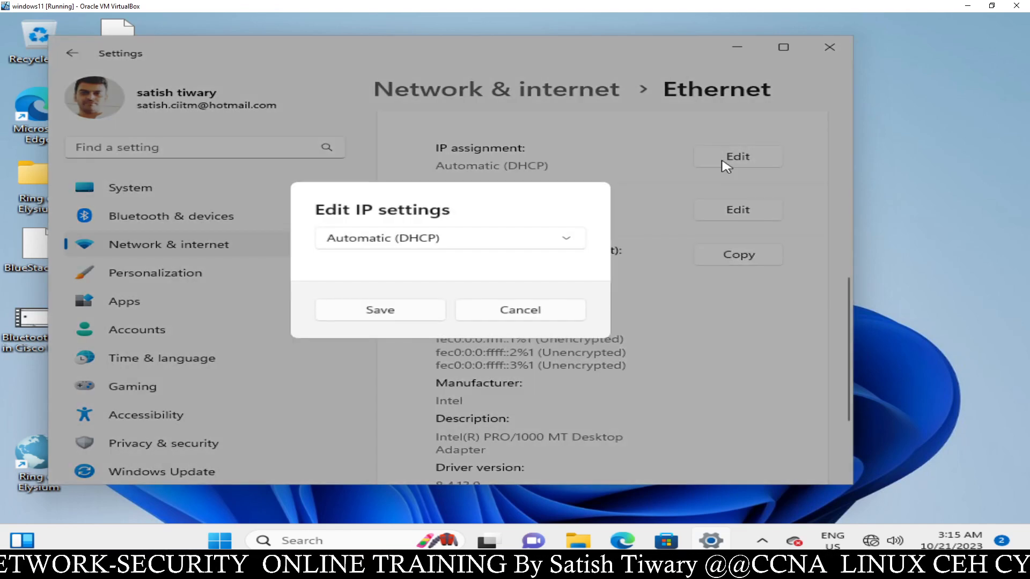
click(499, 241)
click(432, 264)
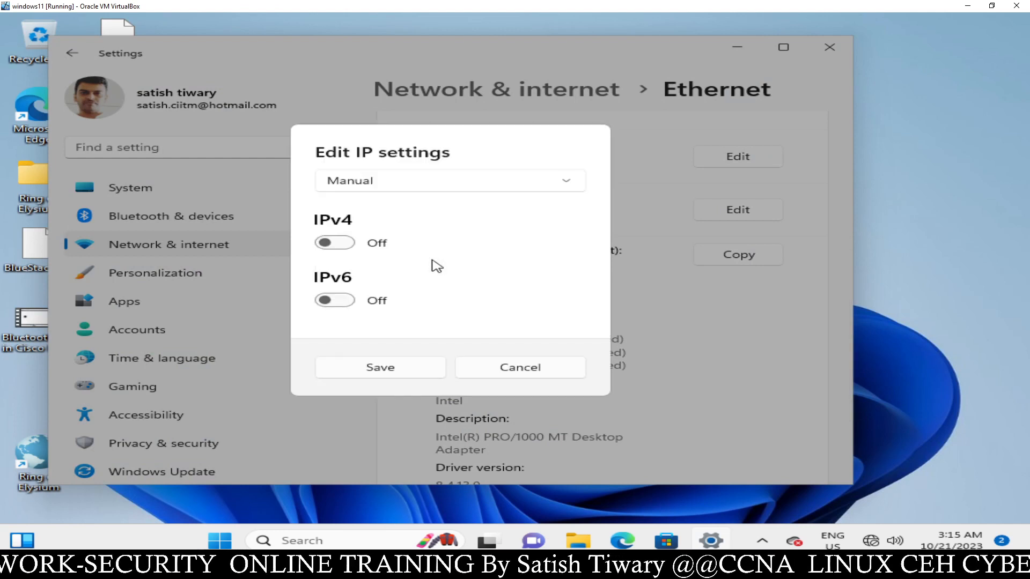
click(349, 245)
click(351, 204)
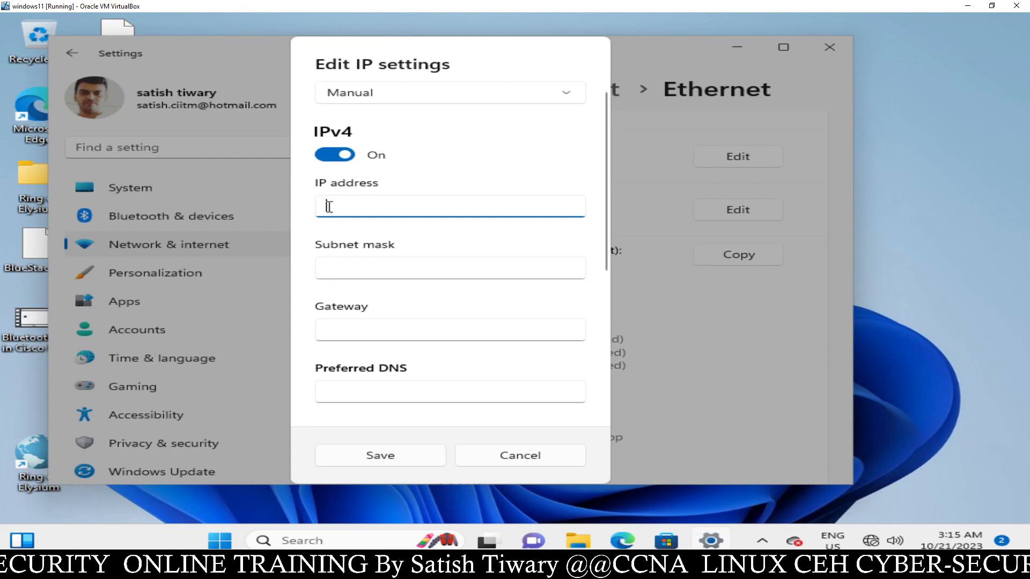
text(10.152.152)
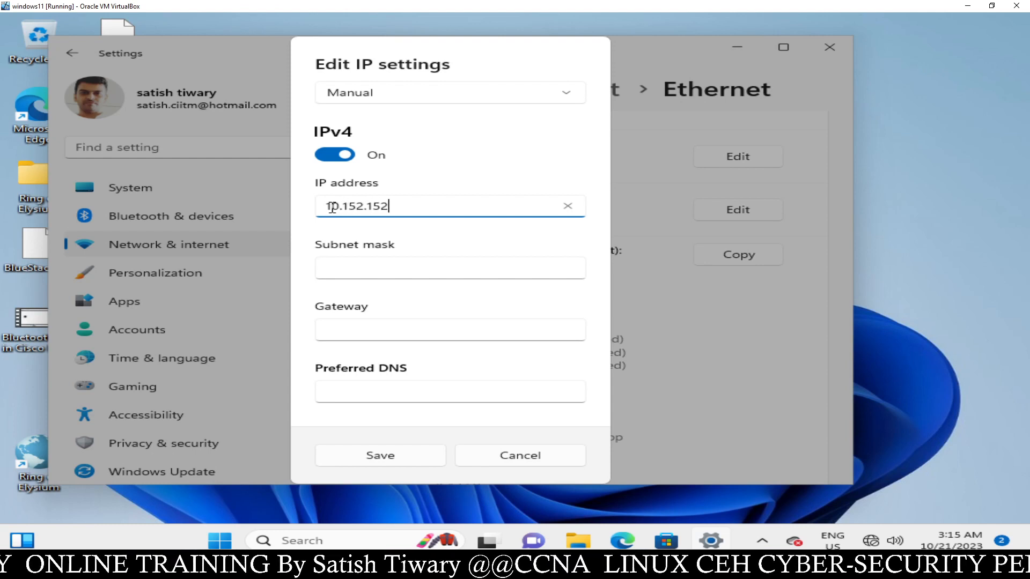
text(.12)
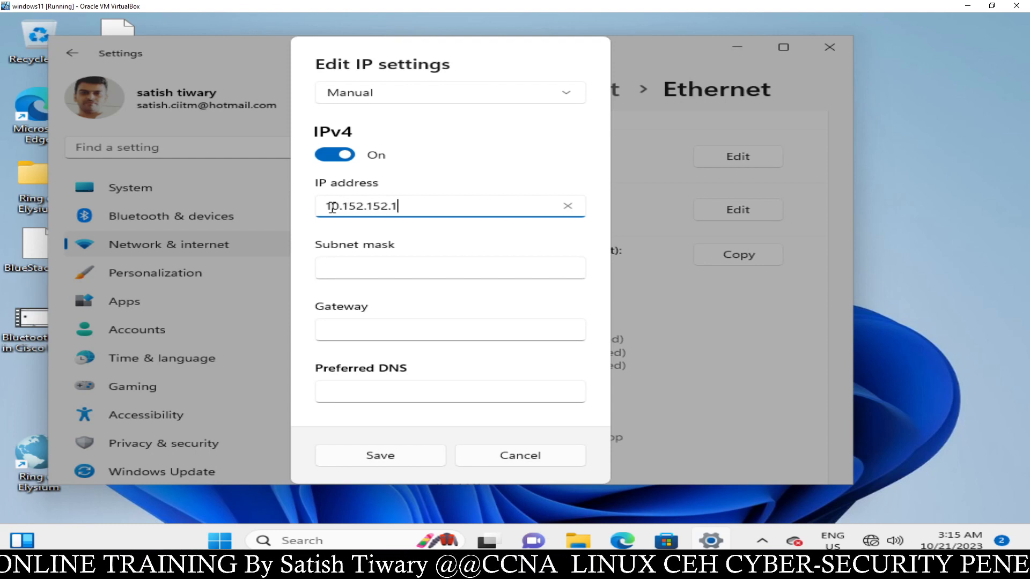
click(368, 271)
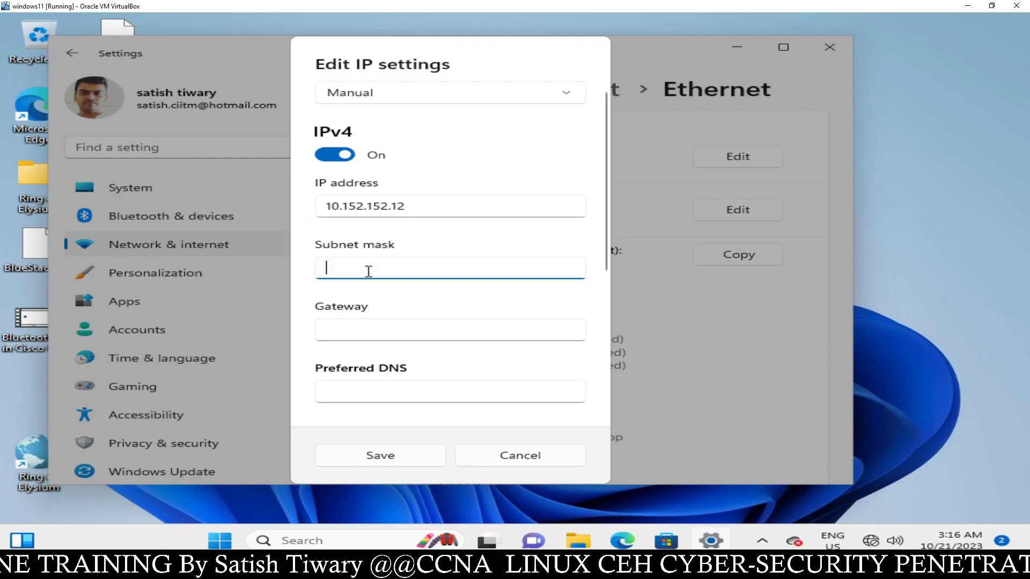
text(255.255)
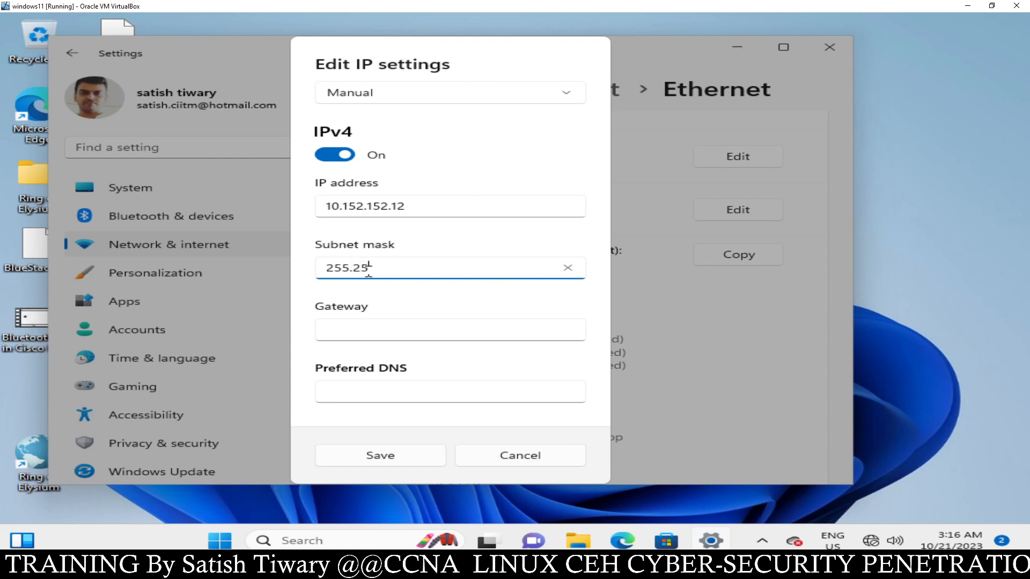
text(.192)
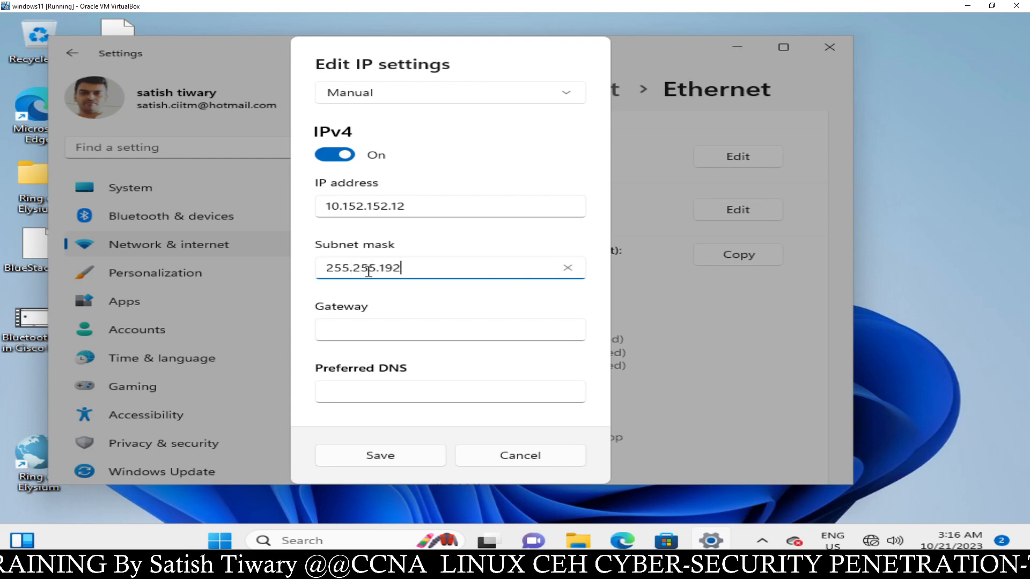
text(.0)
click(373, 330)
text(10.152.152.10)
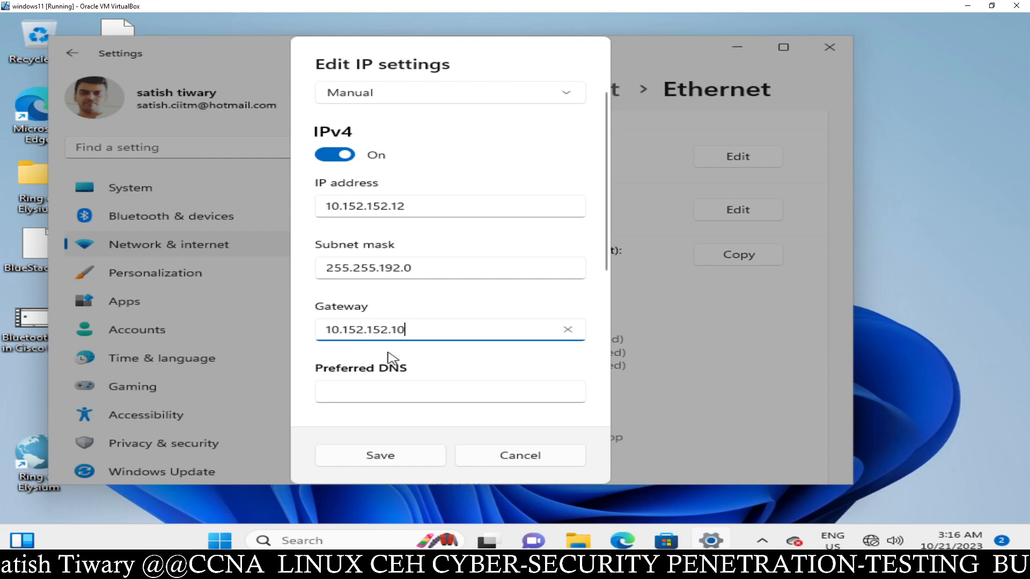
- Copy the gateway 10.152.152.10 into Preferred DNS and save the IP settings
drag(419, 333, 322, 328)
right_click(335, 331)
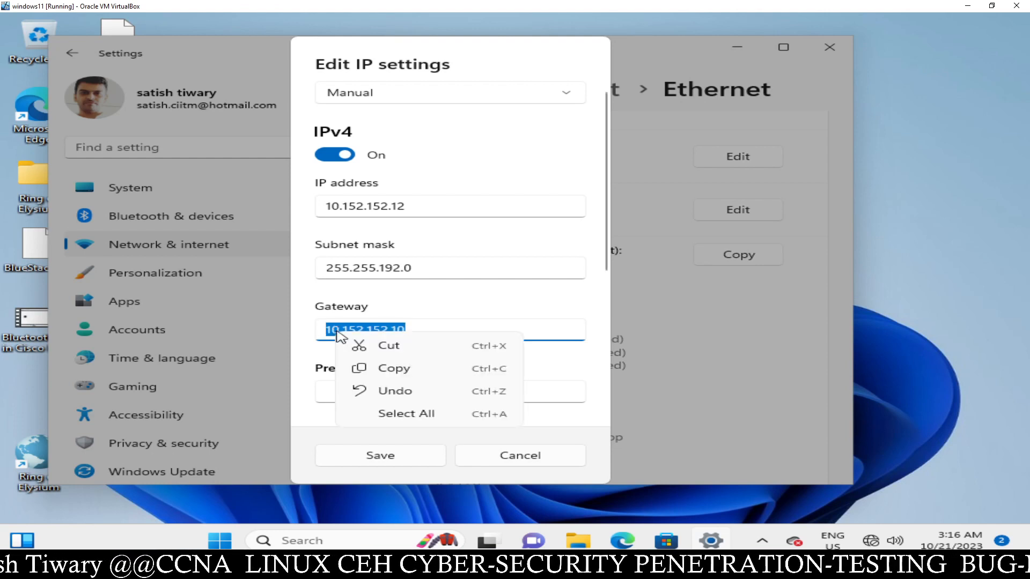
click(375, 369)
click(362, 394)
right_click(363, 394)
click(390, 407)
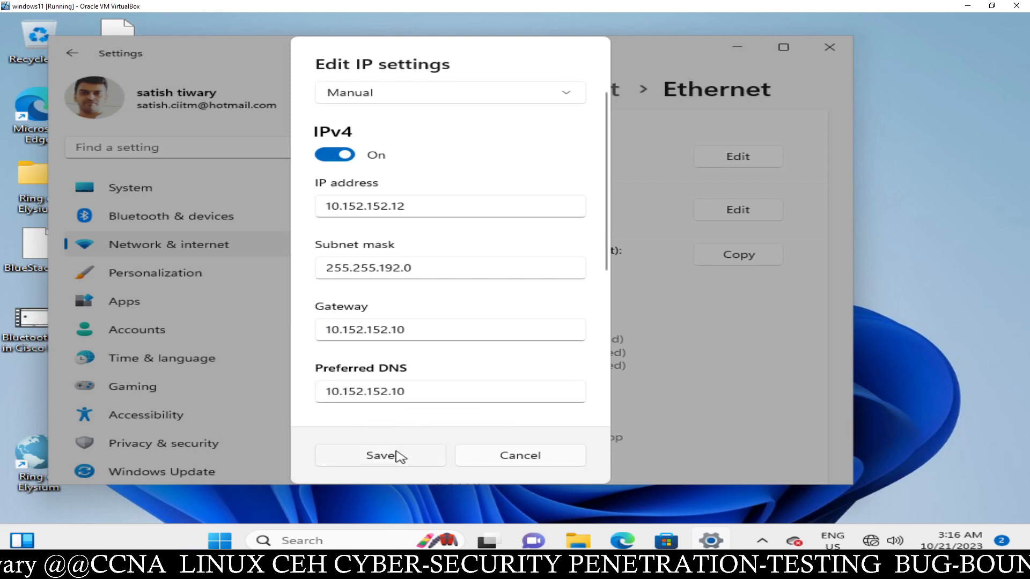
click(400, 457)
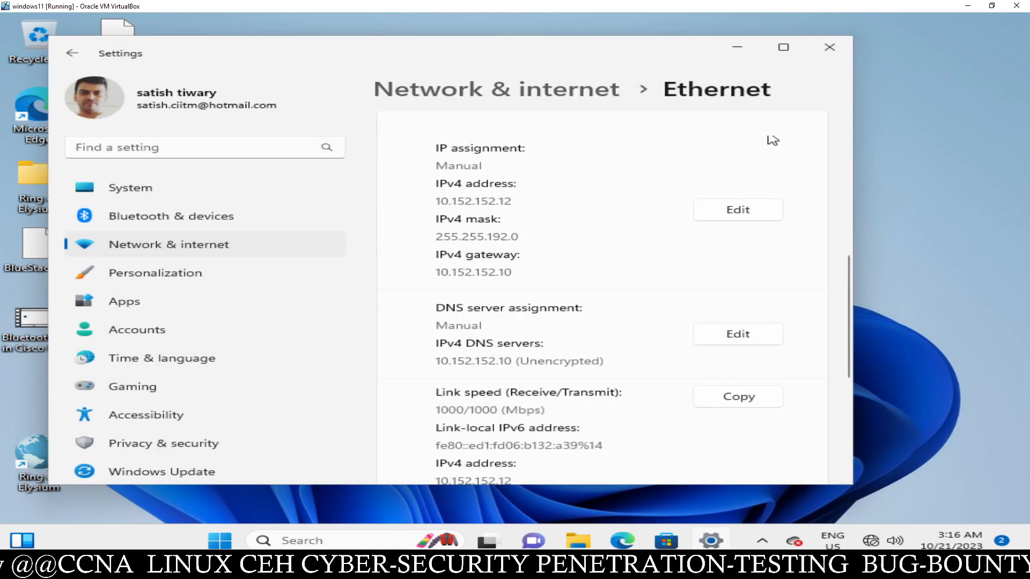
- Close Settings, launch Edge, and reload the Tor check page to confirm Tor use
click(838, 49)
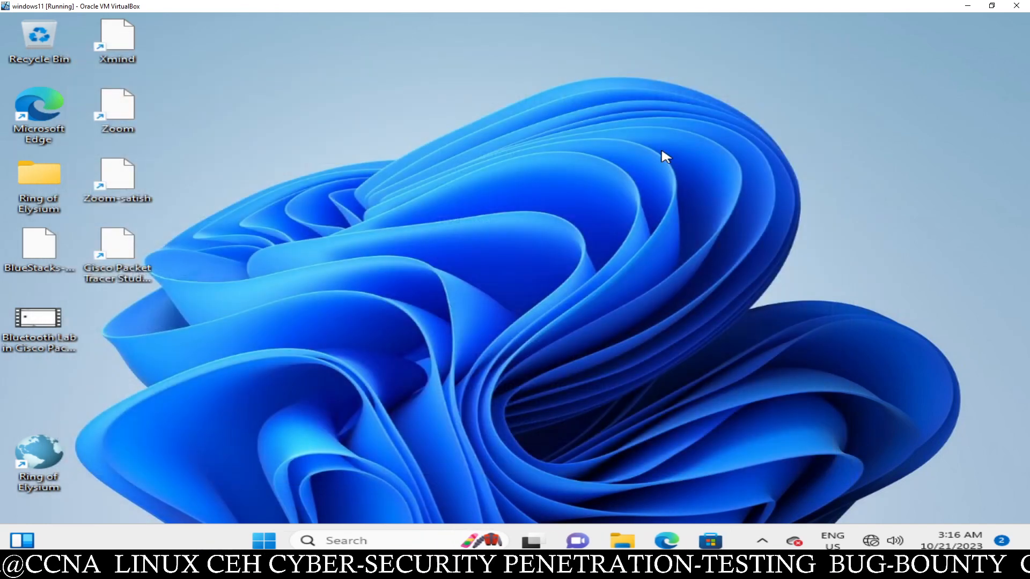
double_click(58, 113)
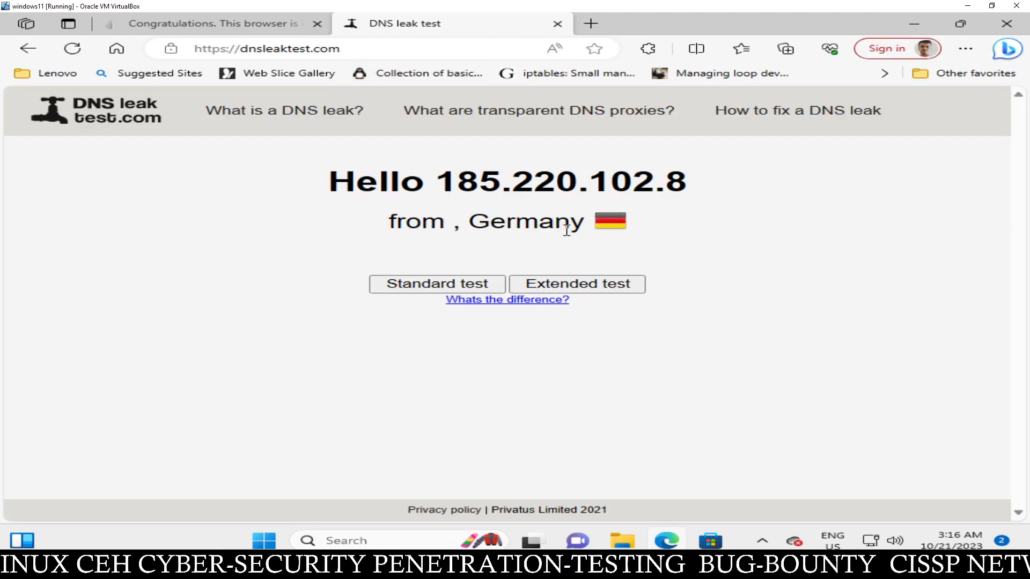
click(275, 30)
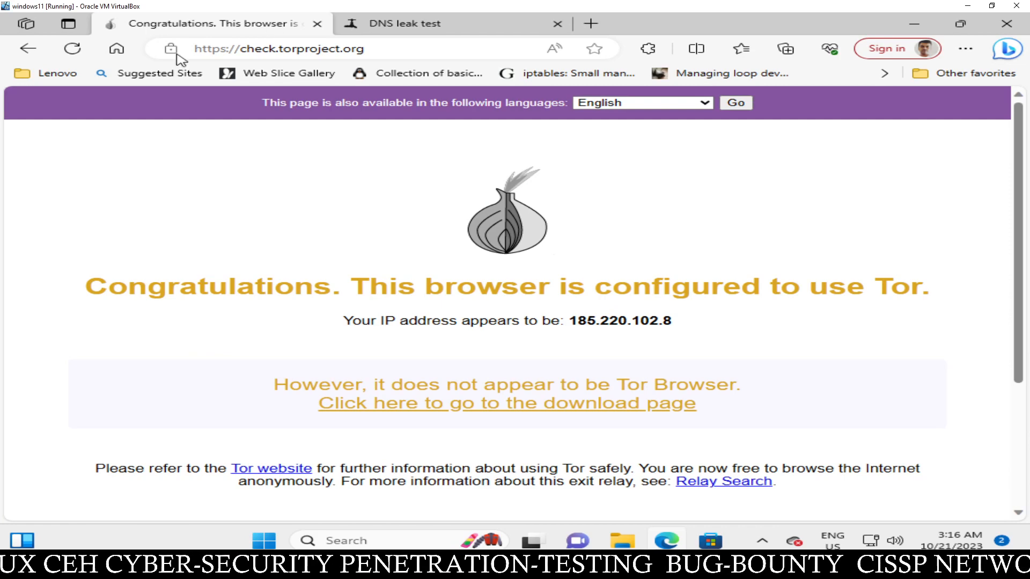
click(79, 48)
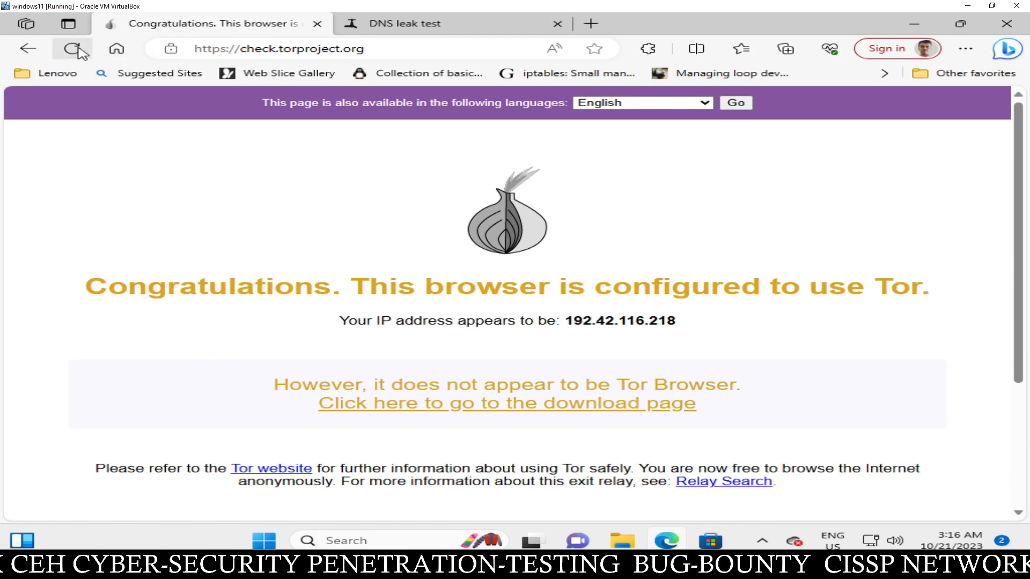
scroll(328, 241, down, 1)
scroll(328, 241, down, 2)
scroll(326, 239, up, 3)
drag(378, 284, 897, 296)
click(786, 333)
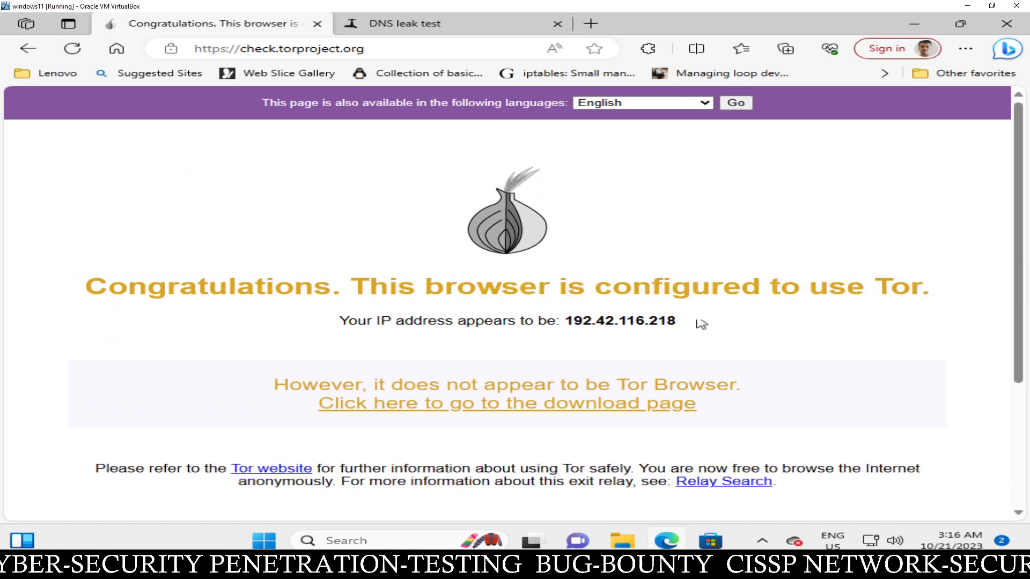
click(72, 48)
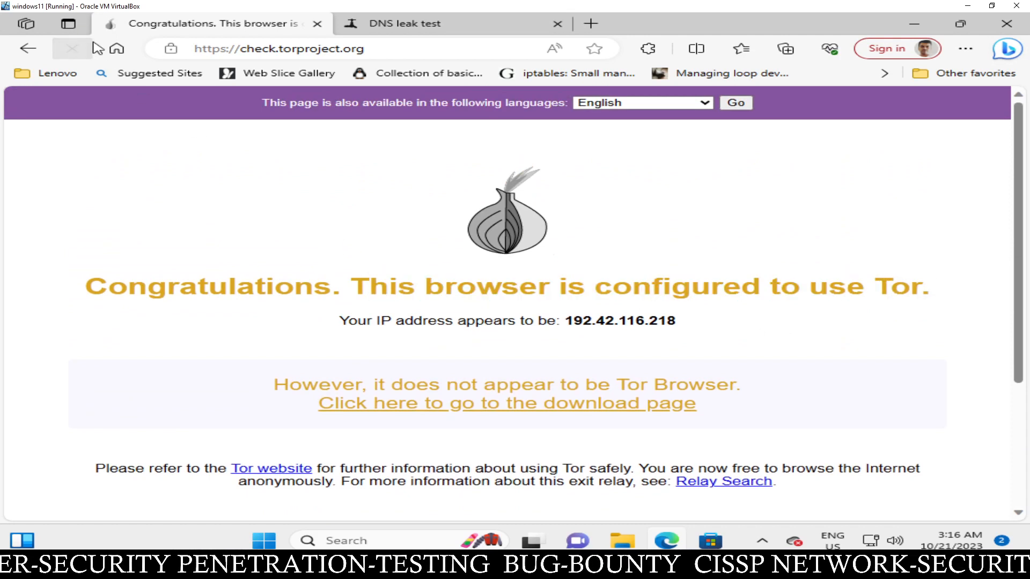
- Rerun the DNS leak test showing exit IP 192.42.116.218 in the United States, then close Edge and minimize the VM
click(391, 26)
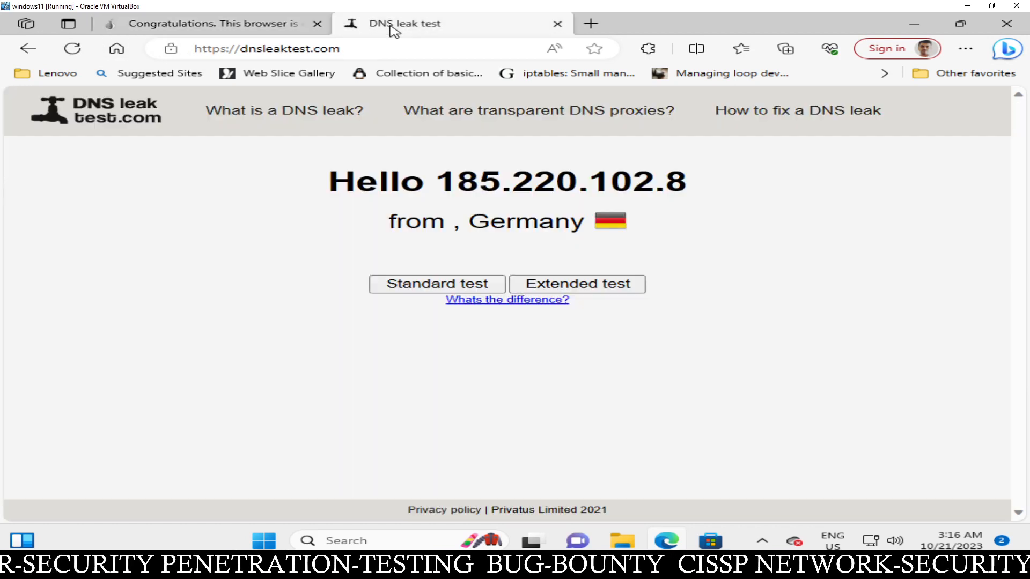
click(72, 49)
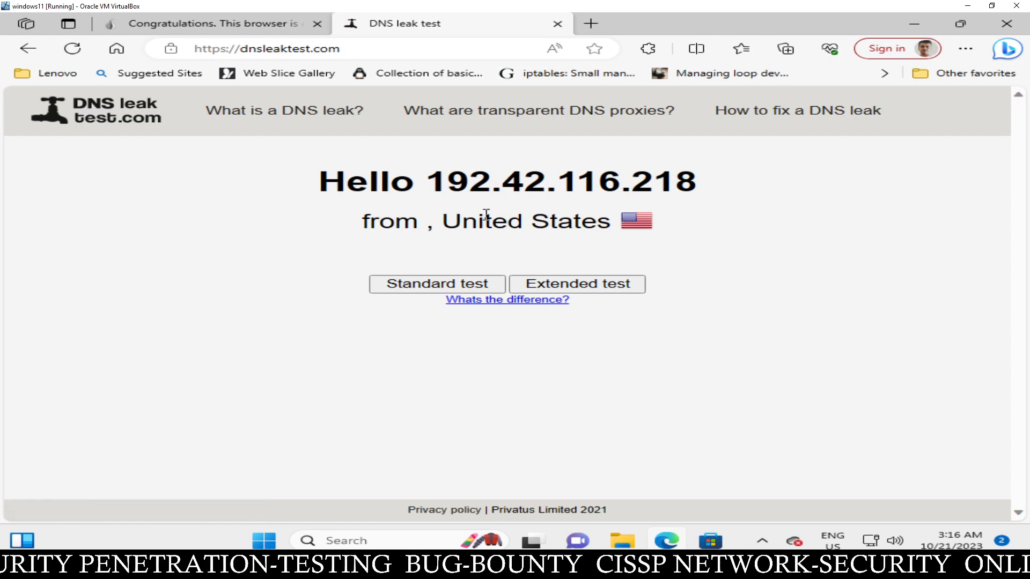
drag(445, 222, 593, 227)
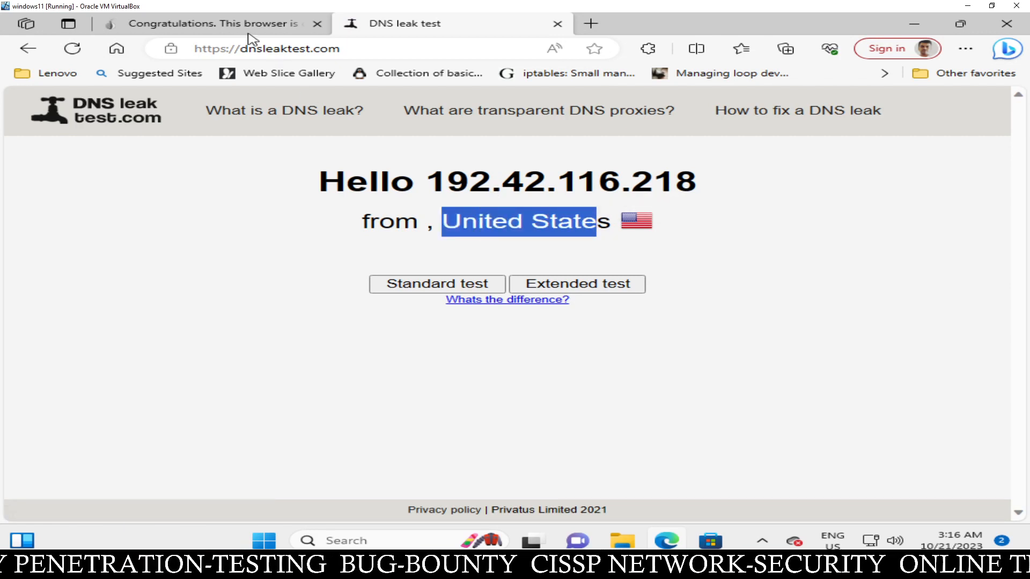
click(633, 248)
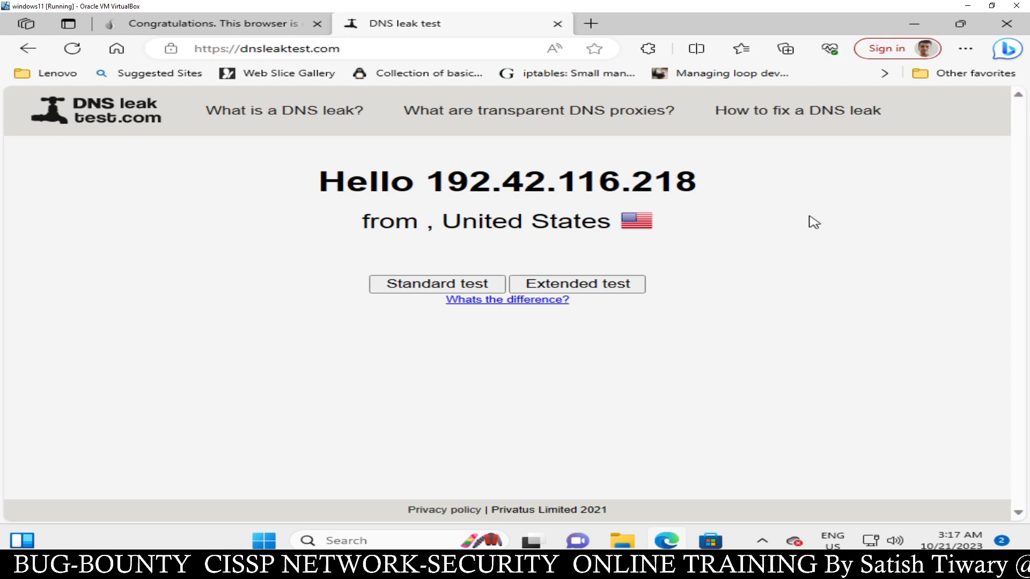
click(253, 21)
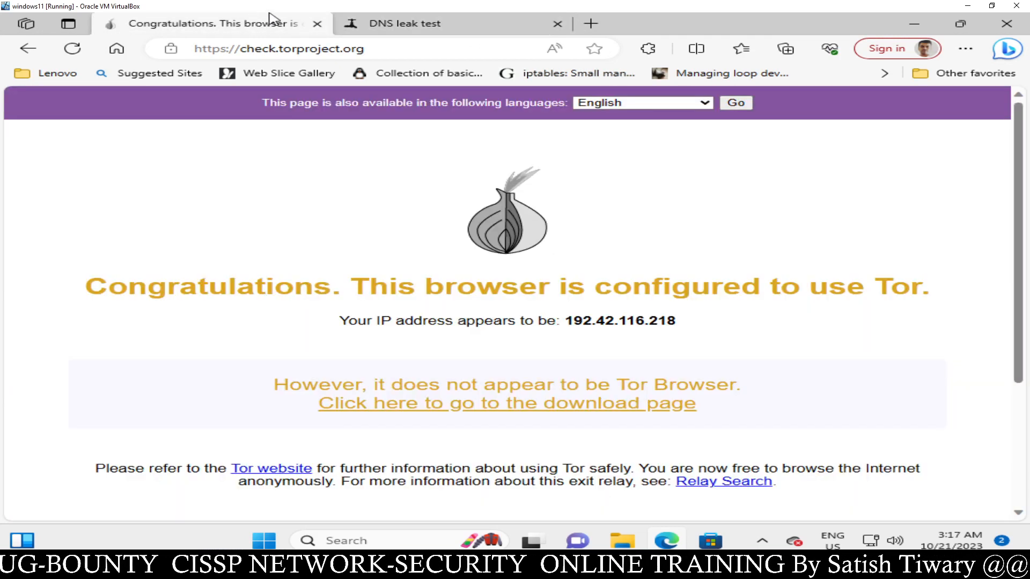
click(1006, 23)
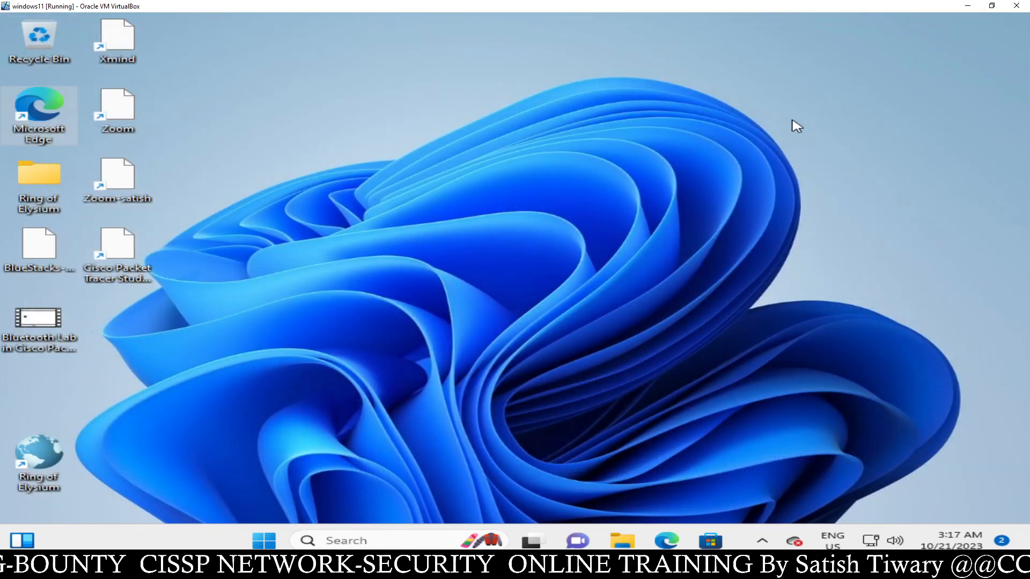
click(968, 6)
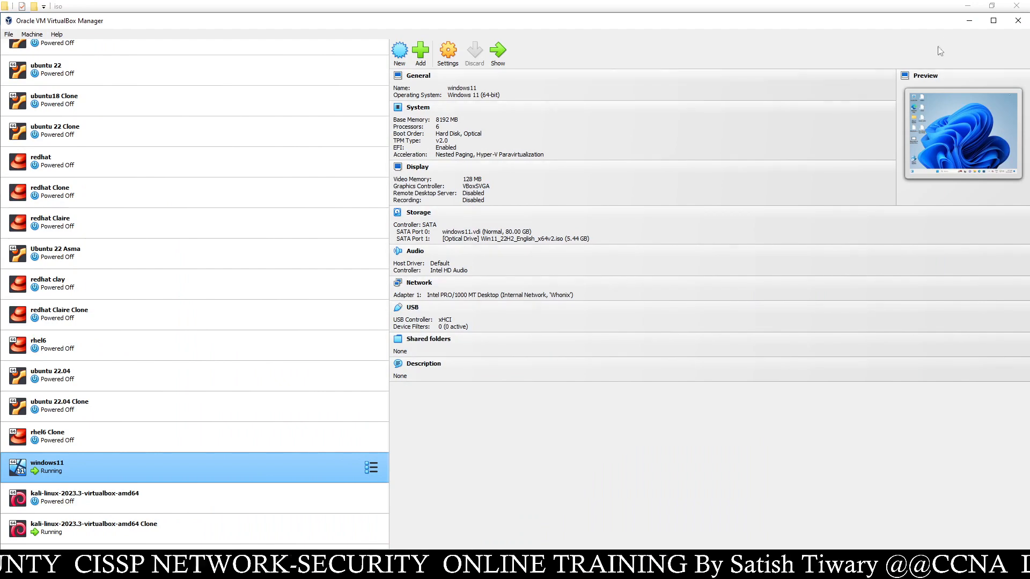
- Bring the Whonix-Gateway terminal full-screen and check eth1 at 10.152.152.10, netmask 255.255.192.0
click(969, 21)
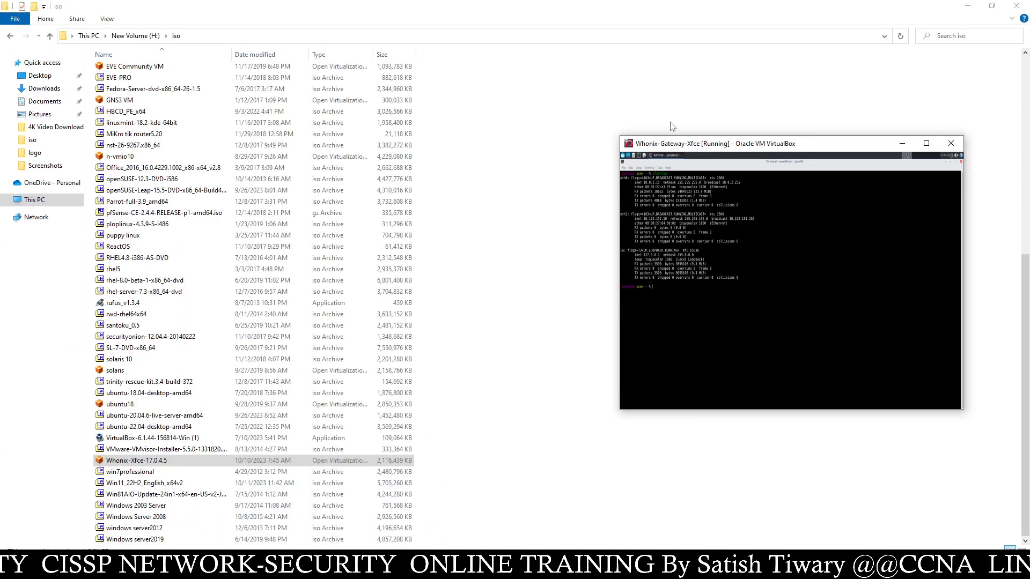
click(965, 6)
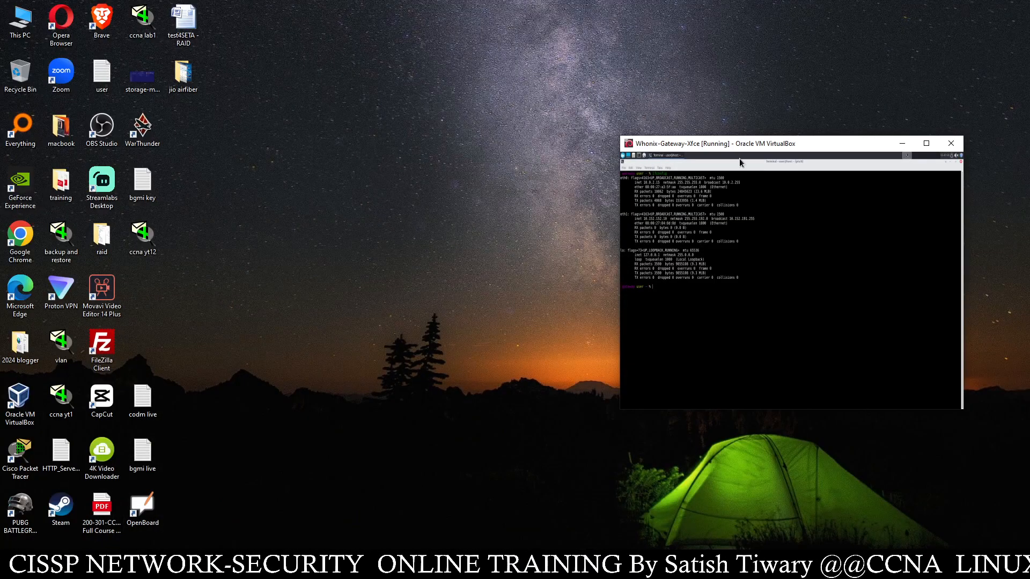
click(926, 143)
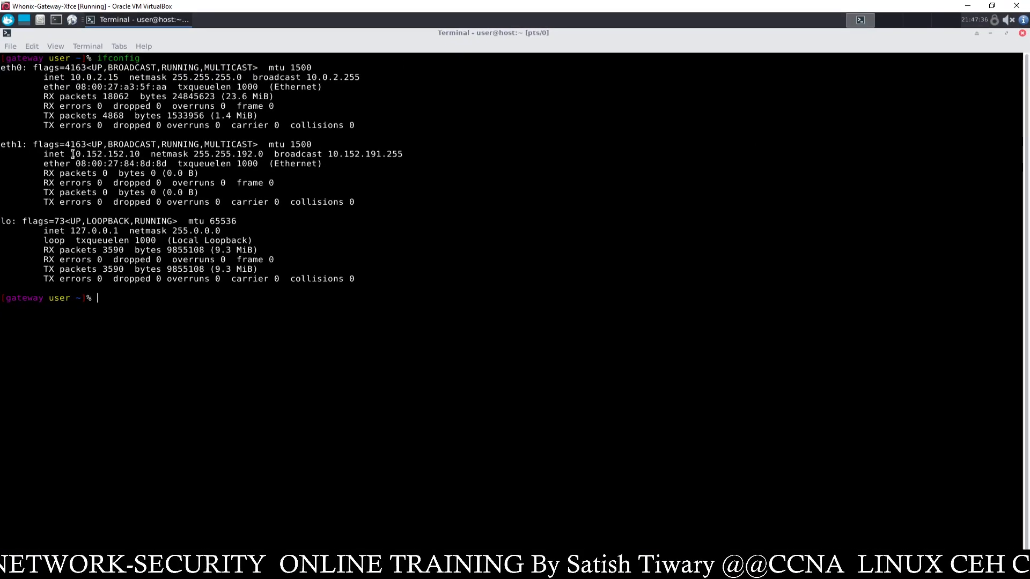
drag(72, 155, 143, 155)
double_click(102, 155)
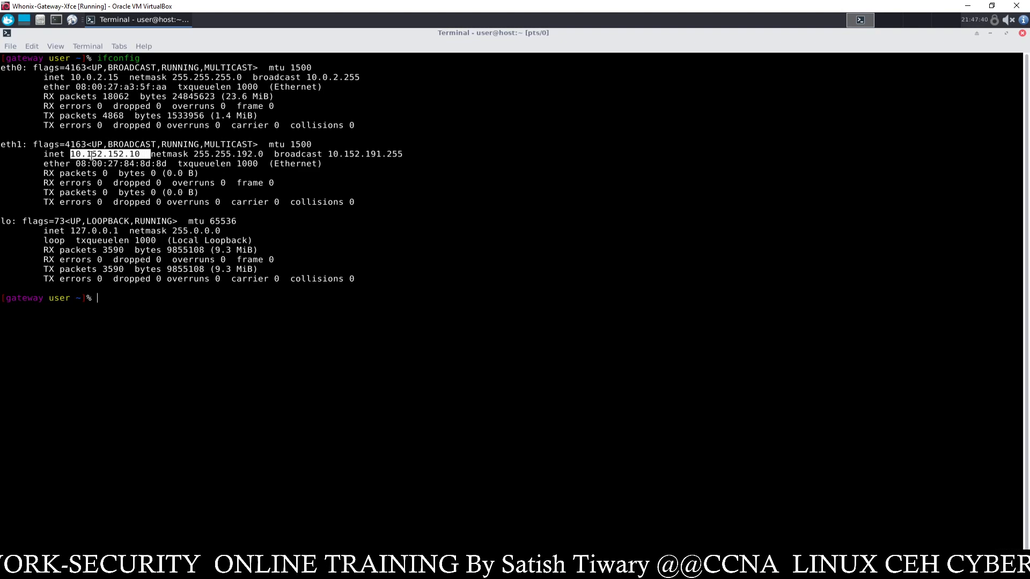
click(124, 155)
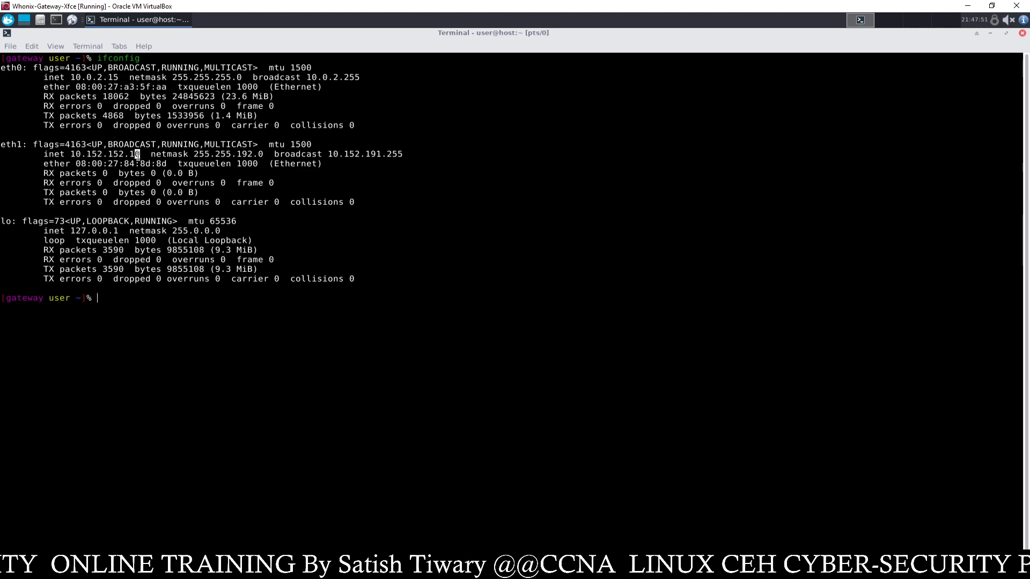
drag(192, 154, 259, 155)
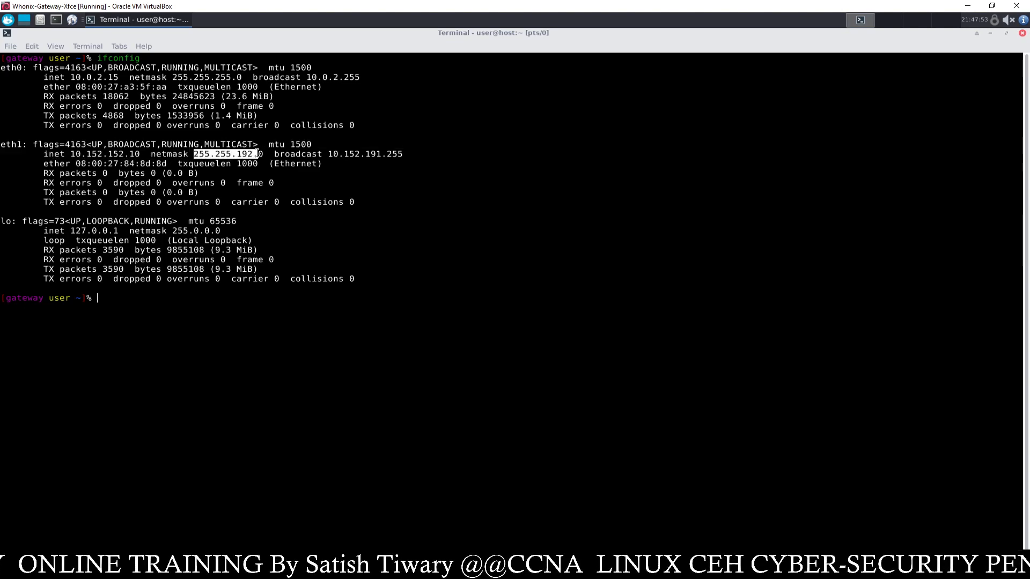
click(229, 167)
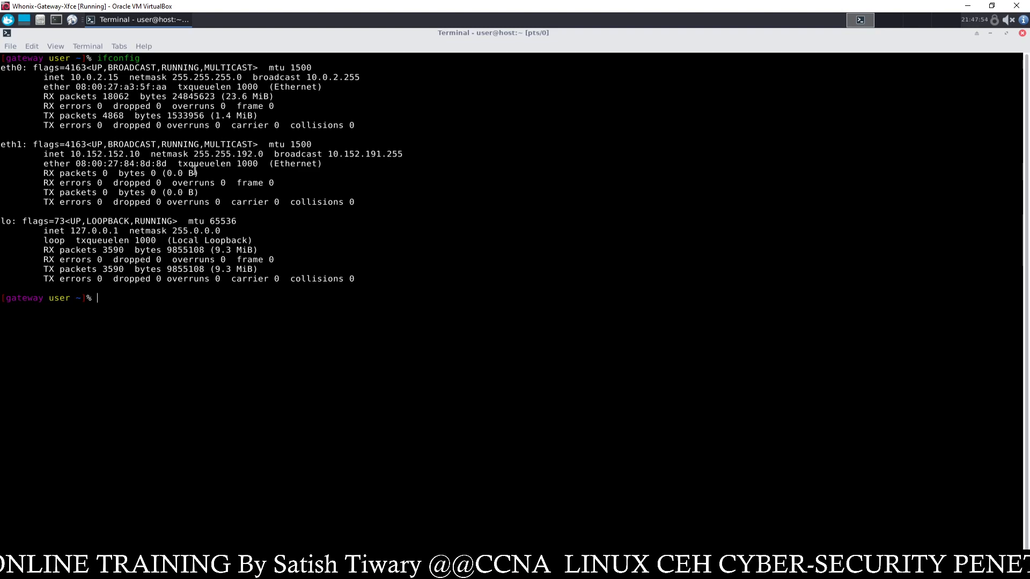
drag(146, 152, 71, 158)
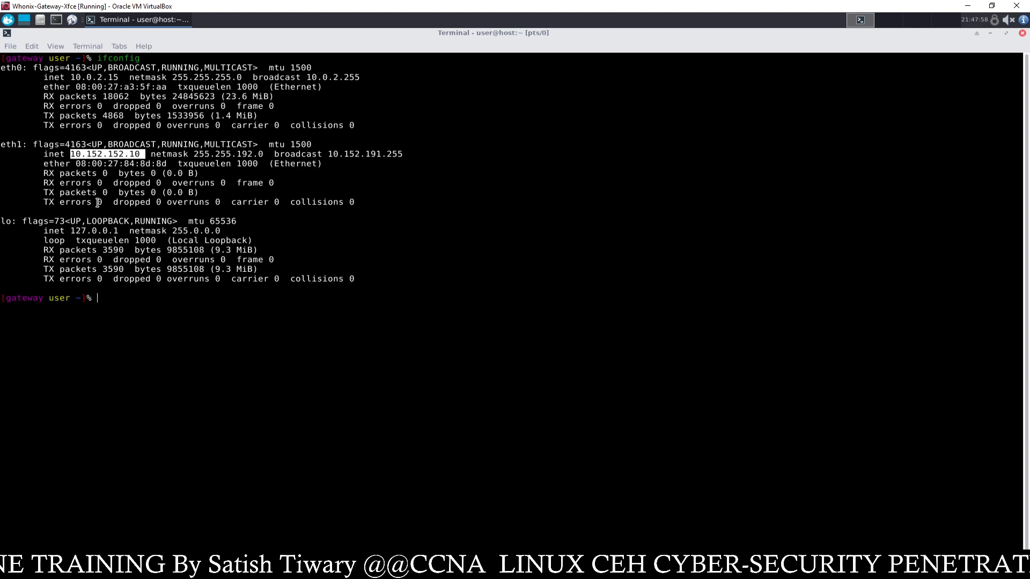